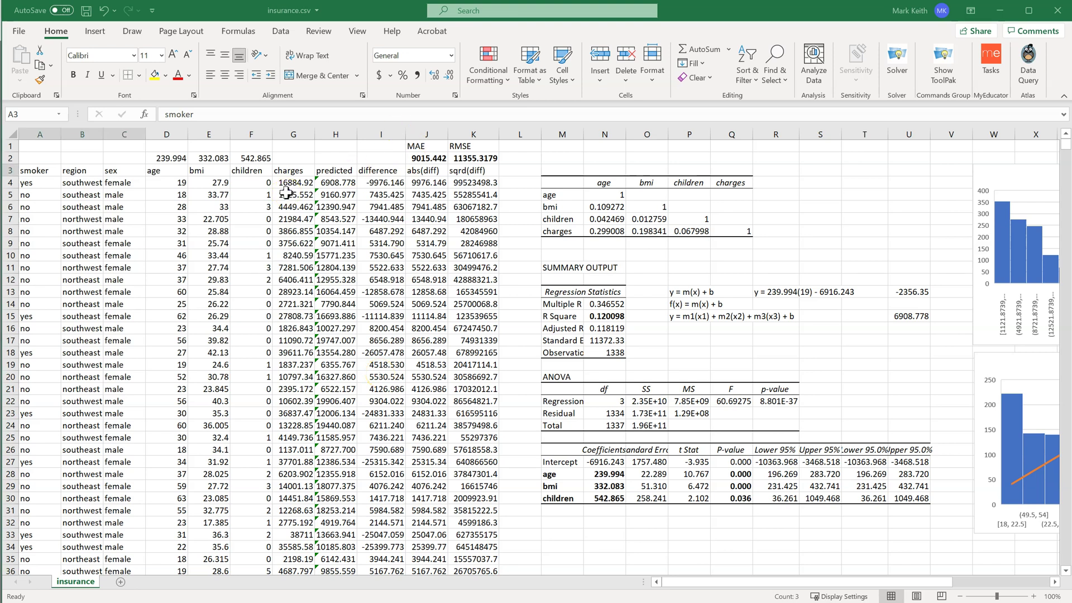
Cut the sex column and insert it right after smoker, before region
key("shift+Left")
key("shift+Left")
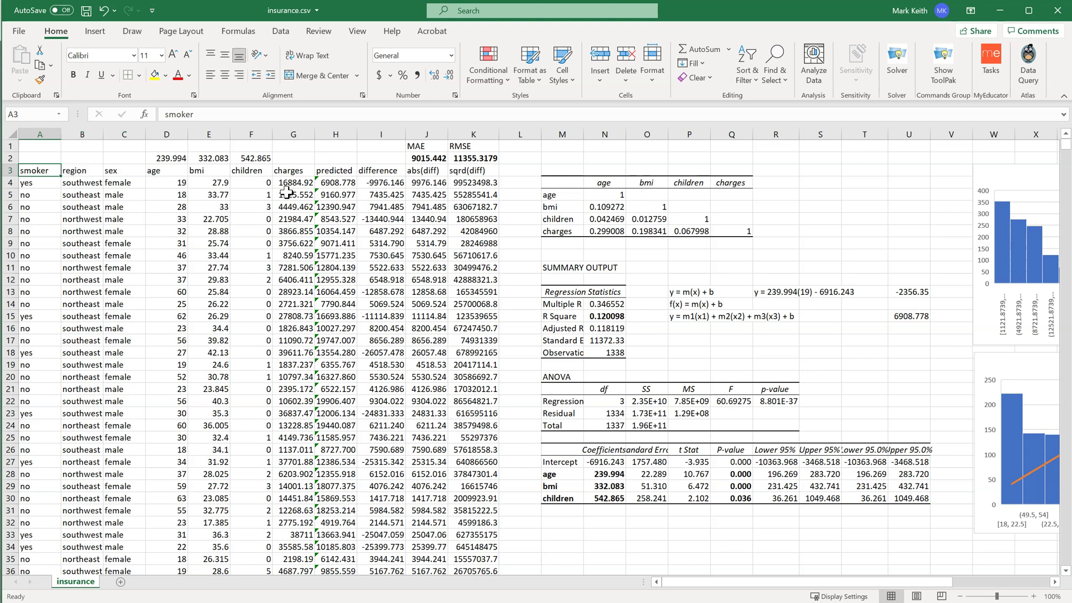
key("ctrl+Right")
key("ctrl+Left")
key("Right")
key("Right")
key("Right")
key("Left")
key("Left")
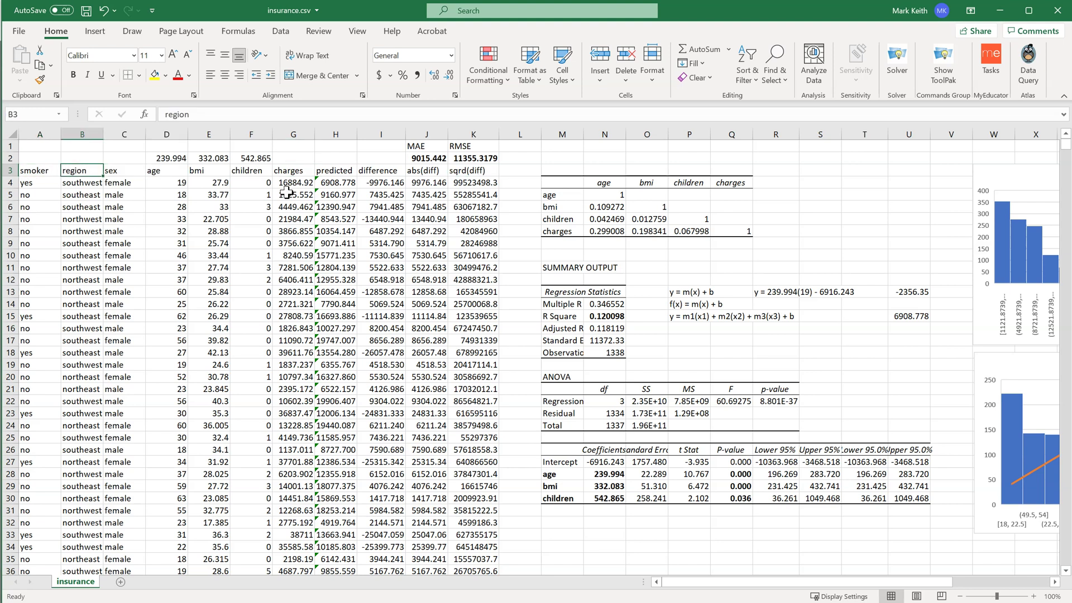
left_click(49, 131)
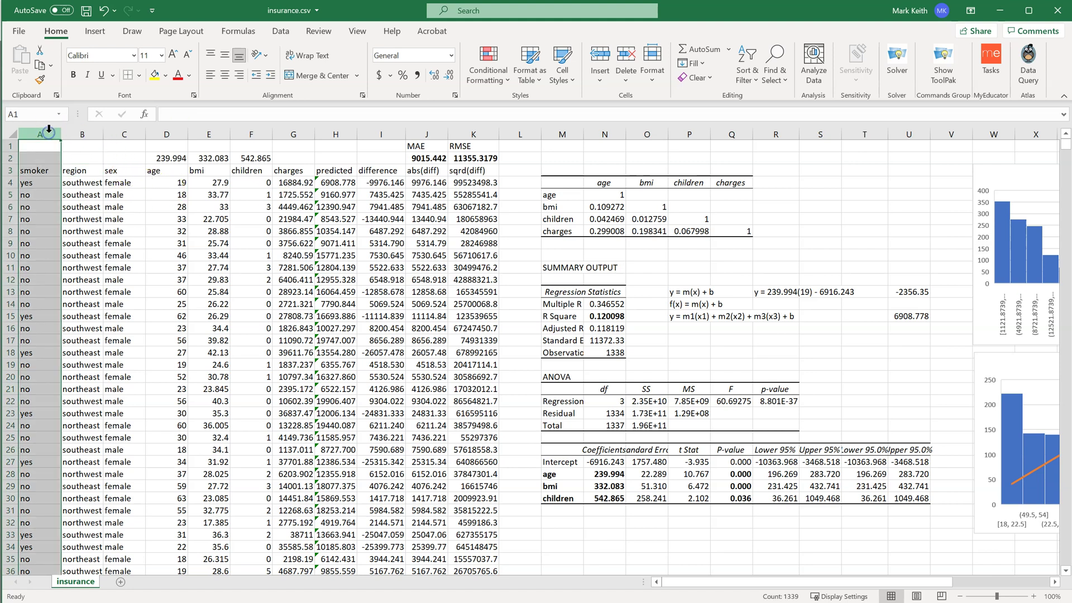
left_click(119, 131, "ctrl")
key("ctrl+x")
right_click(79, 136)
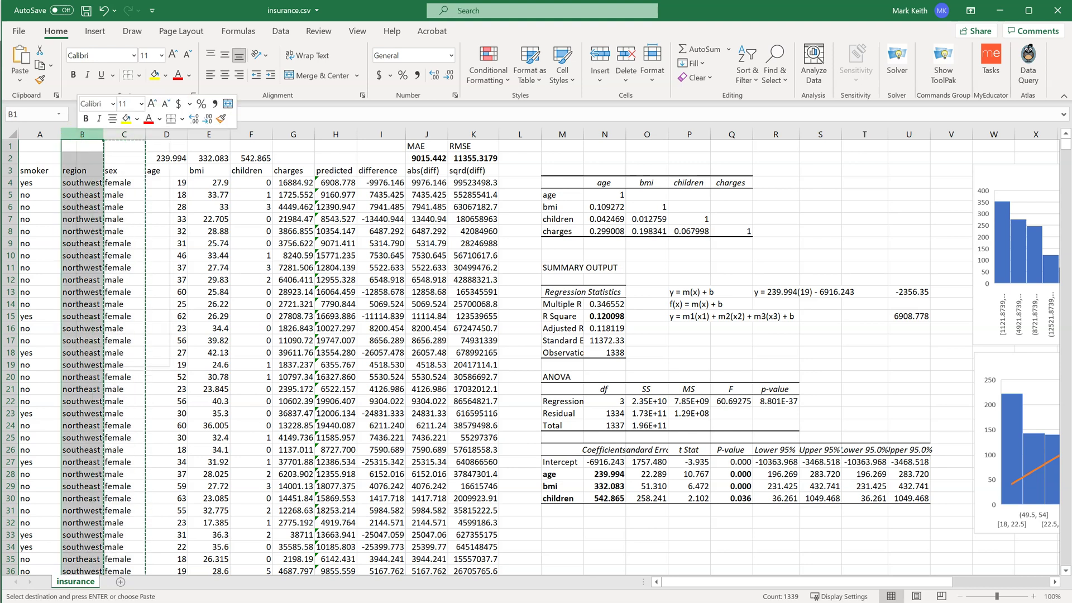
left_click(124, 244)
left_click(94, 206)
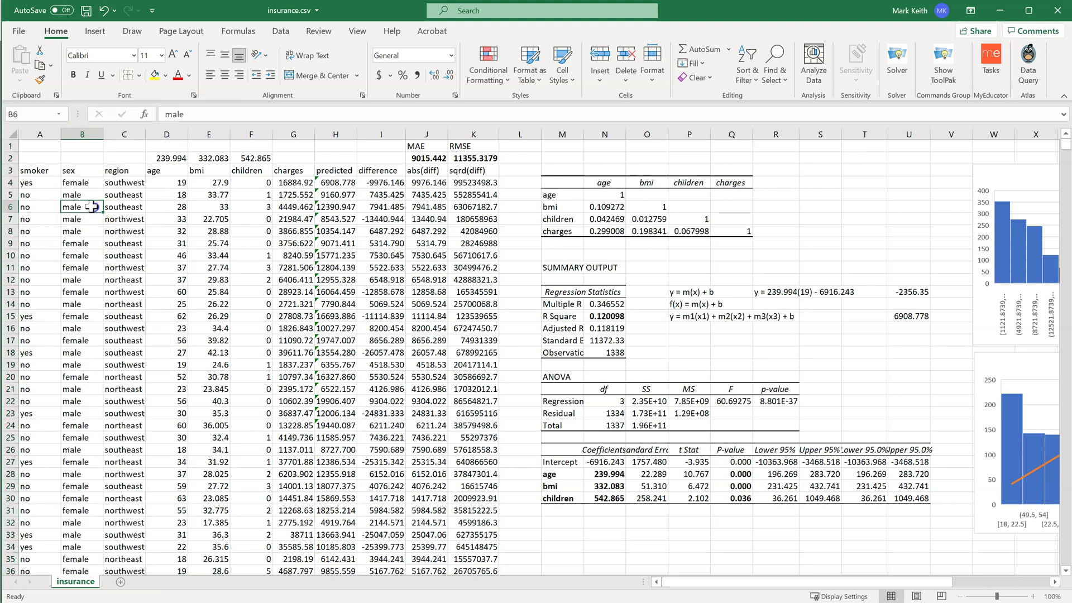
Select all eleven header cells and every data row beneath them
left_click(37, 170)
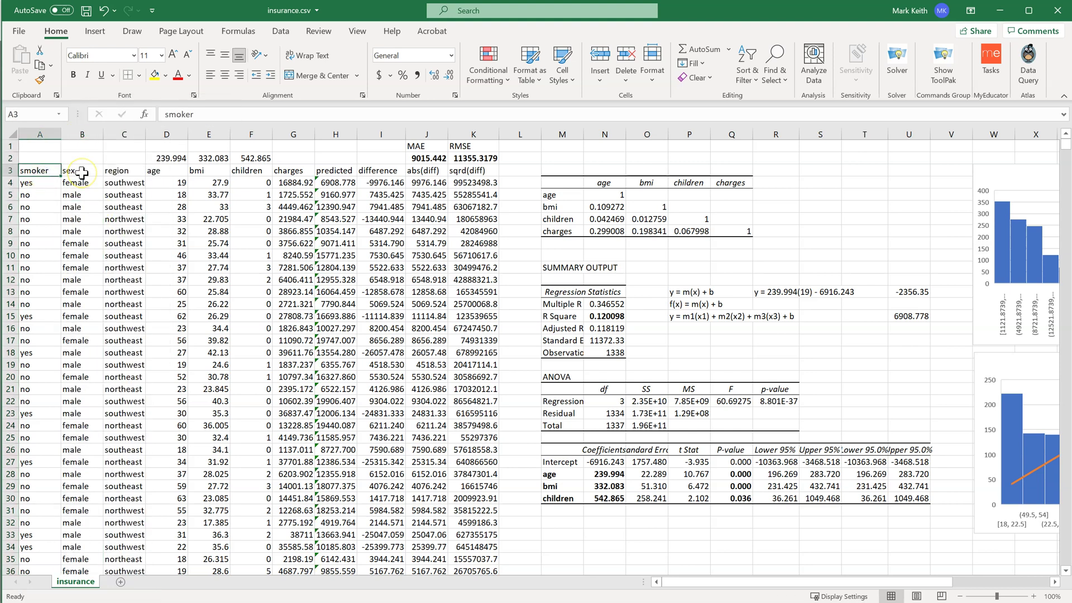
key("ctrl+shift+Right")
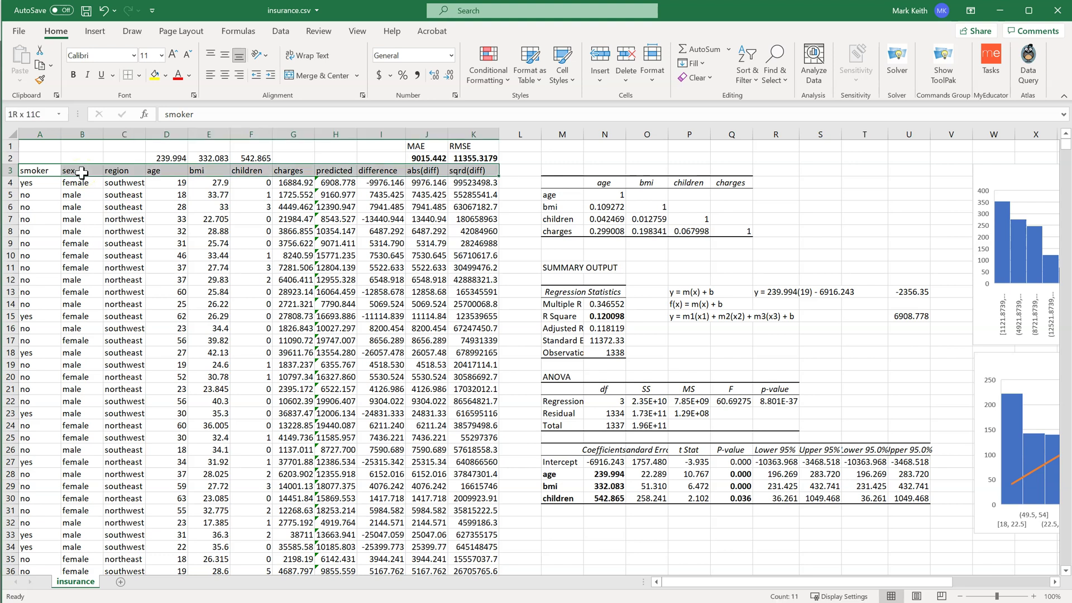
key("shift+Left")
key("shift+Left")
key("shift+Left")
key("shift+Right")
key("shift+Right")
key("shift+Right")
key("ctrl+shift+Down")
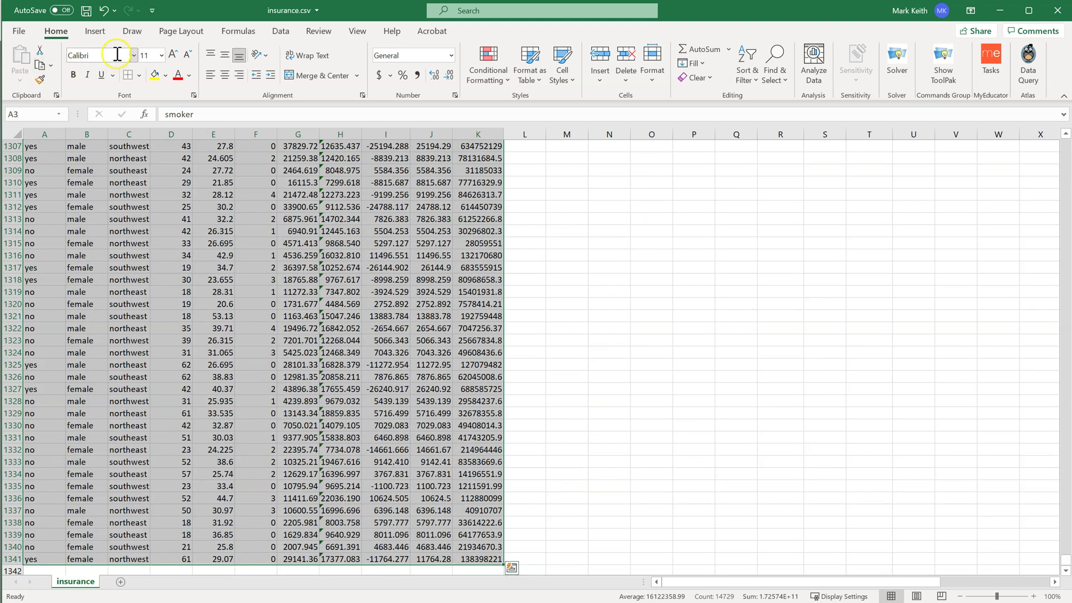
left_click(95, 31)
left_click(95, 68)
left_click(110, 61)
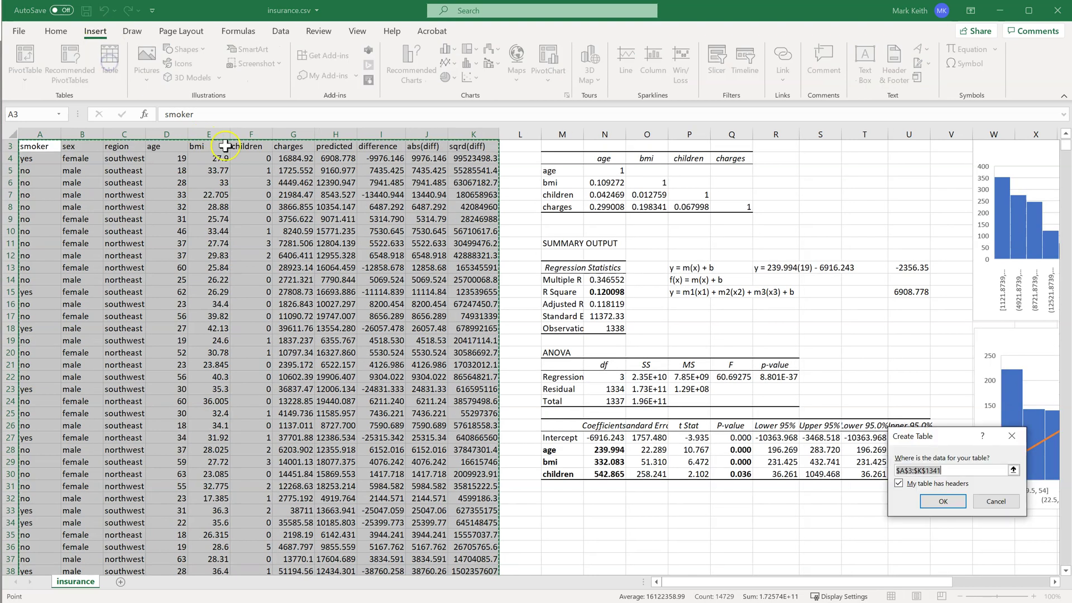
key("Return")
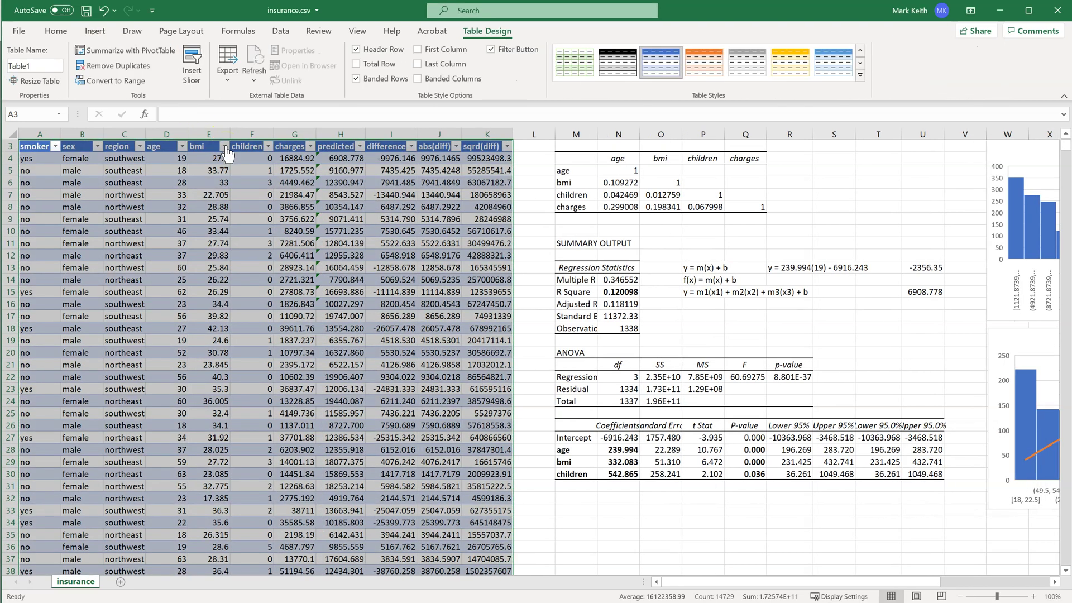
scroll(162, 218, "up", 1)
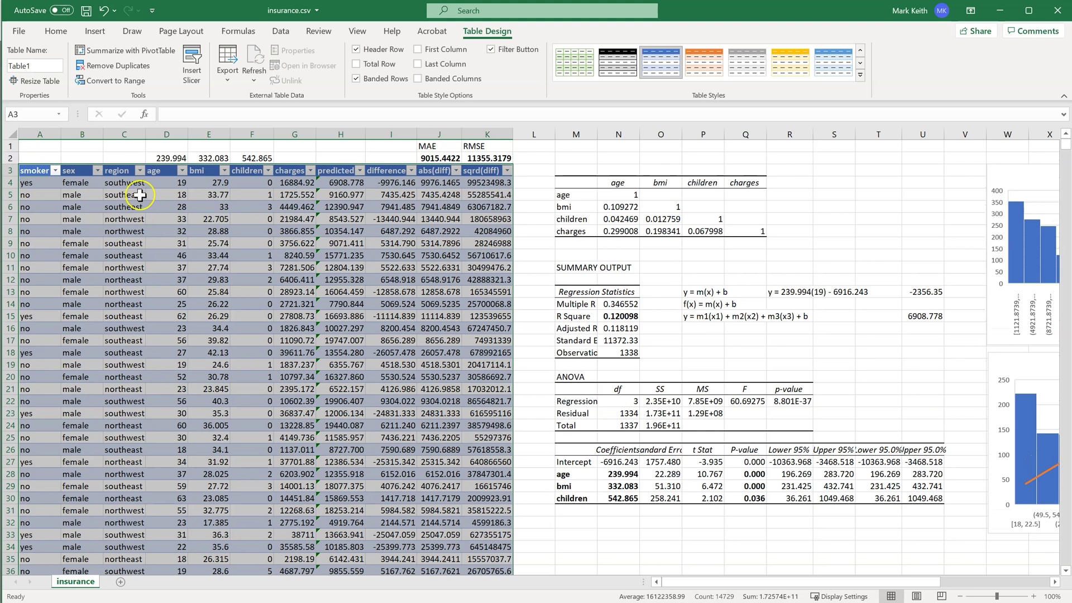
left_click(55, 170)
left_click(46, 186)
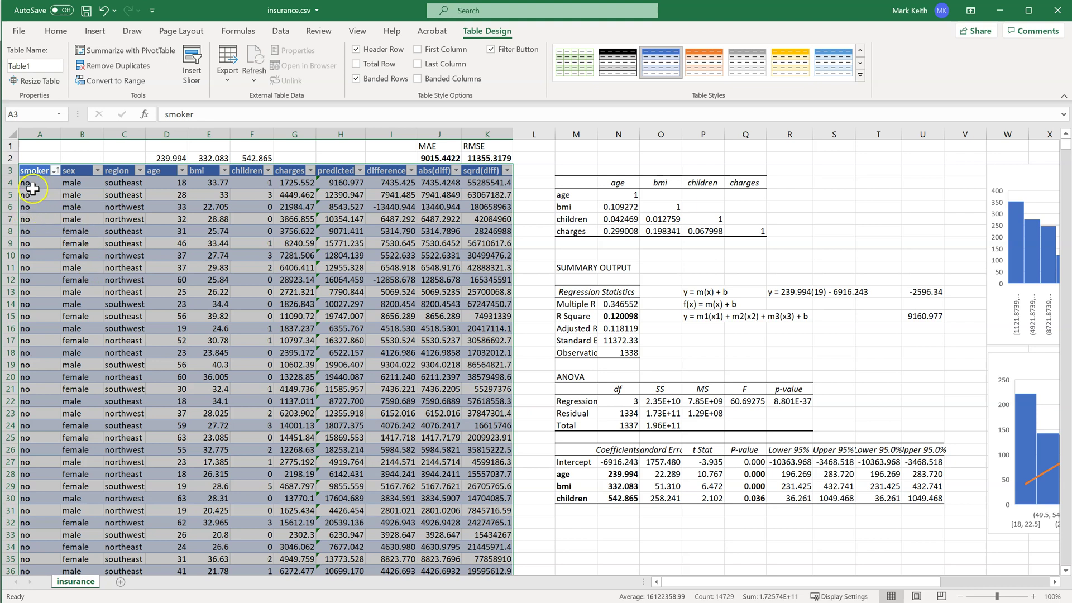
right_click(76, 135)
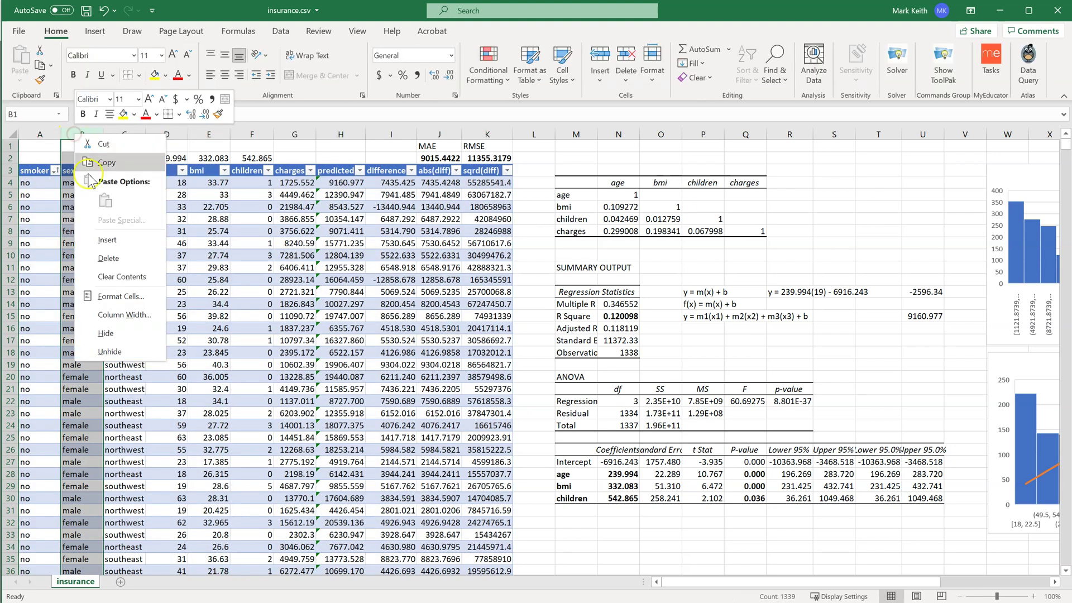
left_click(100, 240)
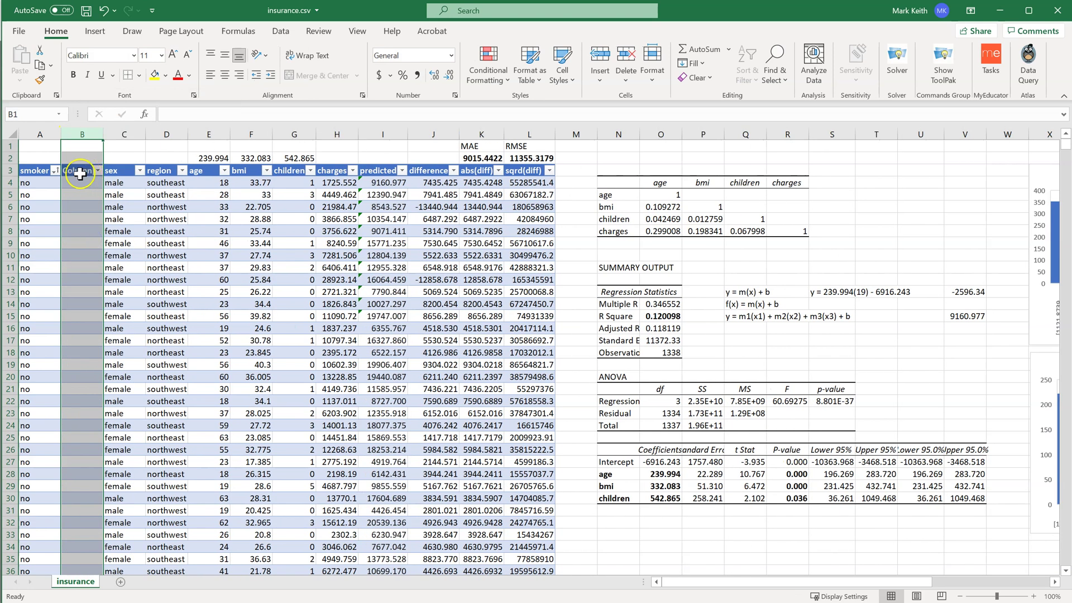
left_click(82, 184)
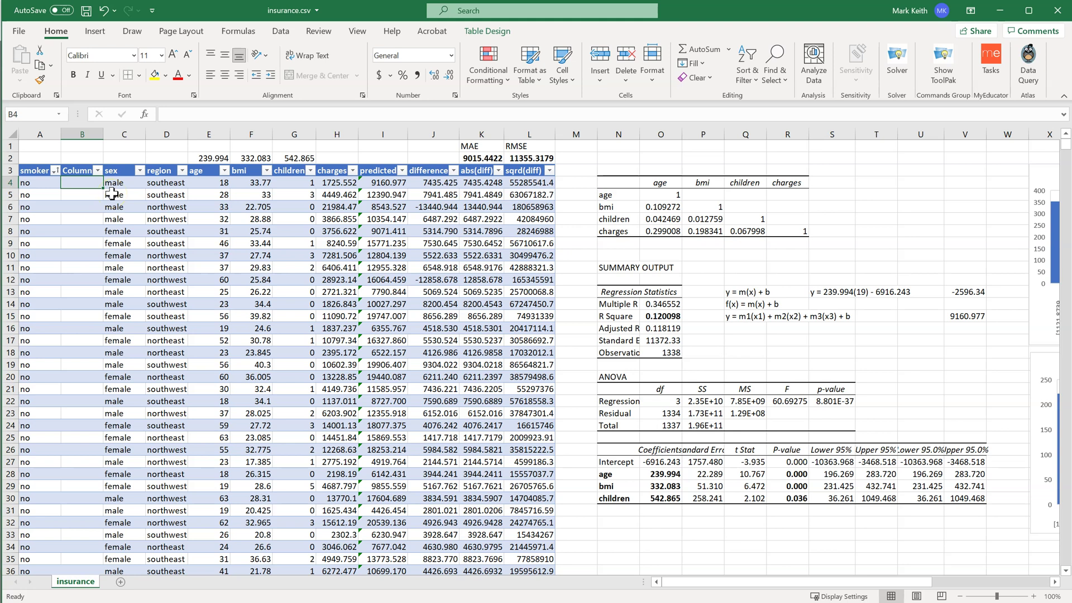
key("ctrl+z")
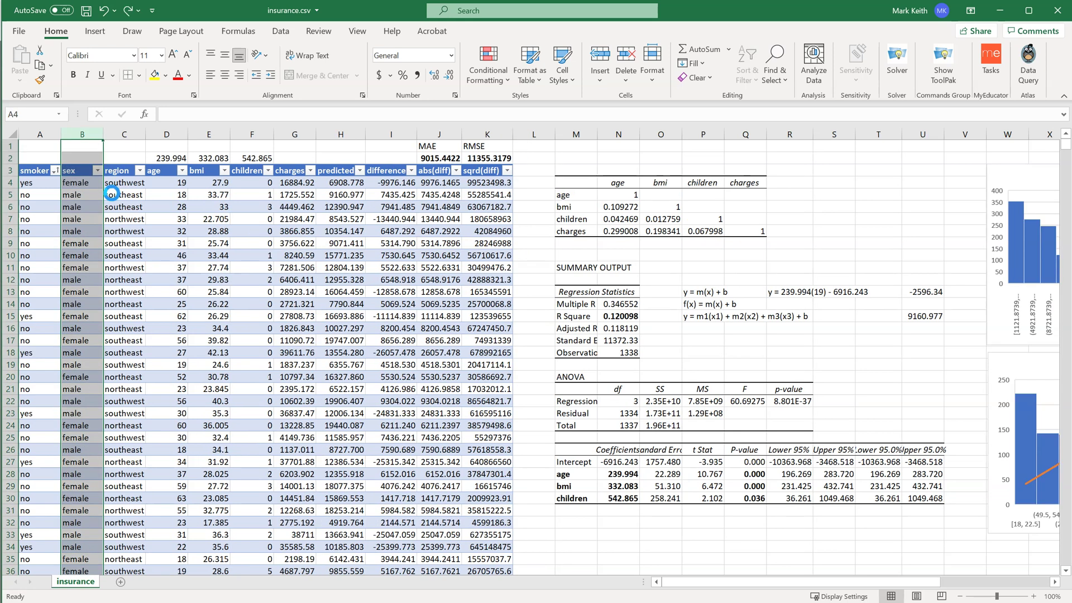
key("ctrl+z")
key("ctrl+z")
key("ctrl+z")
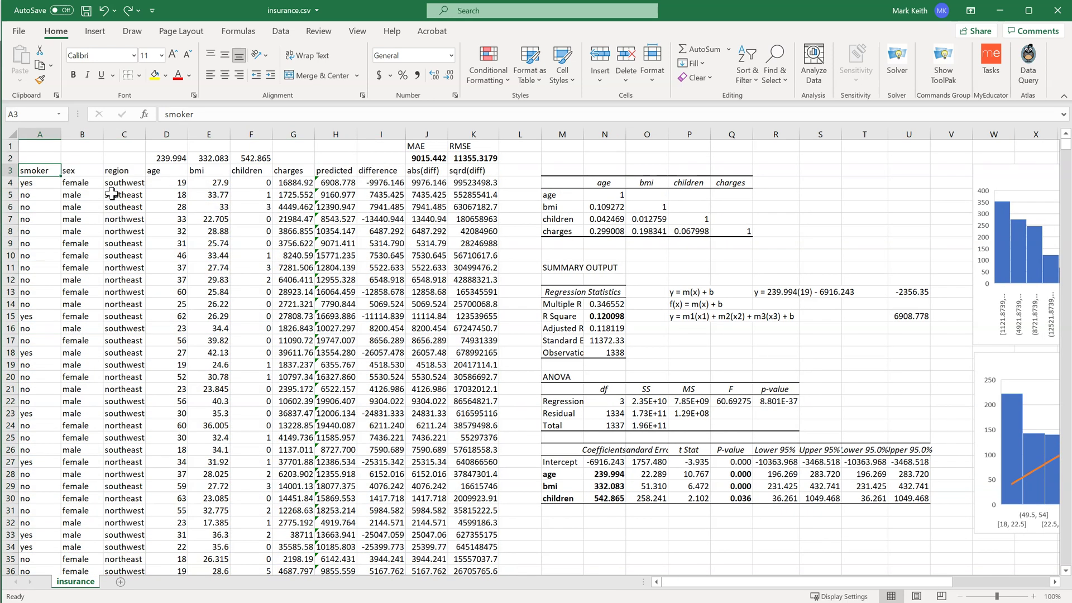
Insert an empty column B right after smoker
left_click(75, 134)
right_click(75, 134)
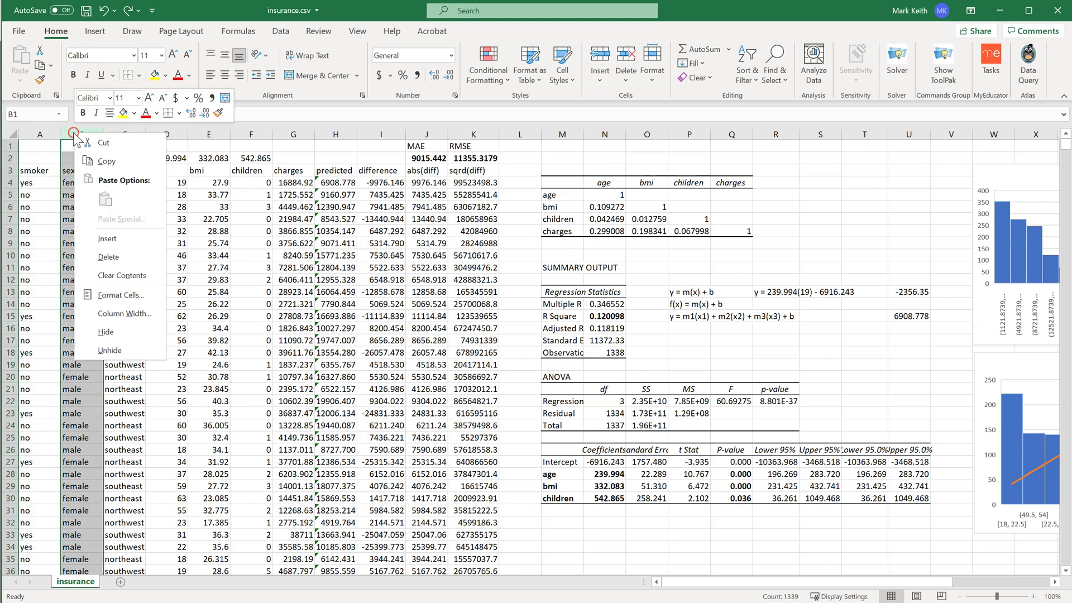
left_click(98, 240)
Enter =IF(A4='yes', 1, 0) in B4 and dismiss the formula error it triggers
left_click(70, 182)
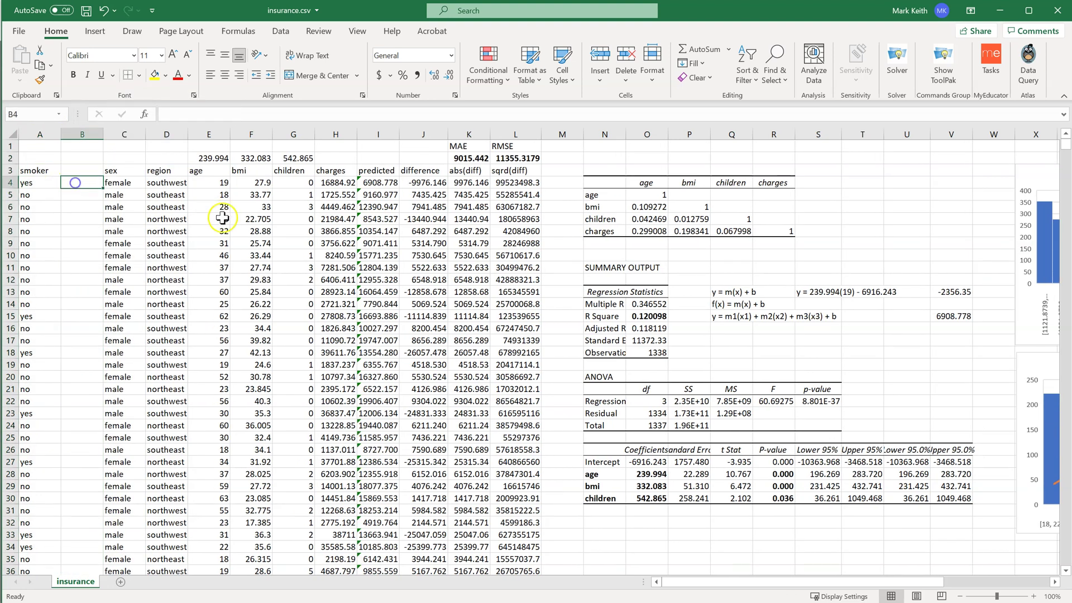
type("=")
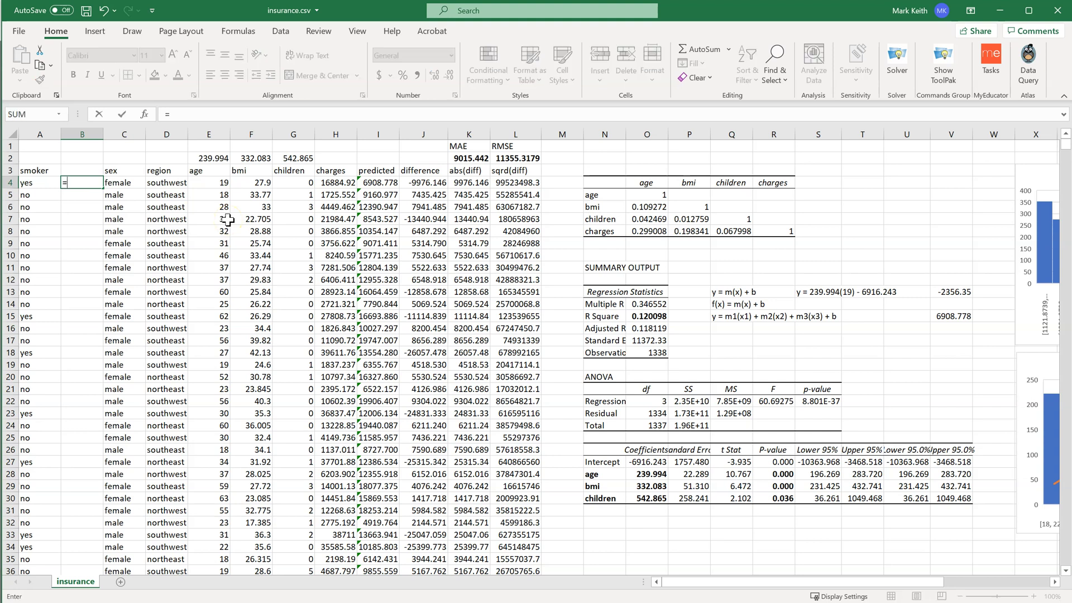
type("if(")
key("Left")
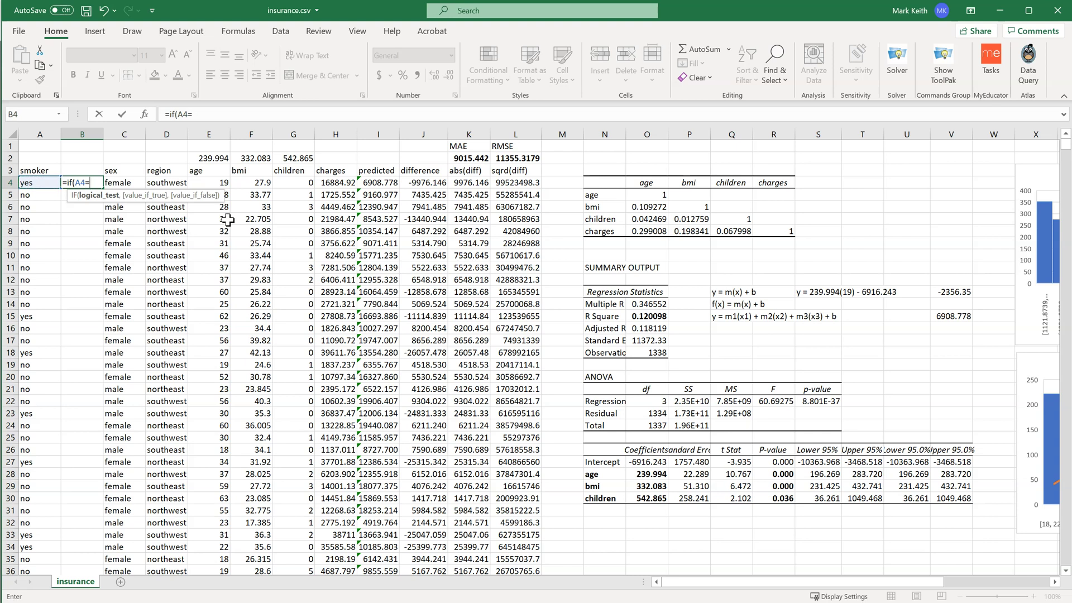
type("='ye")
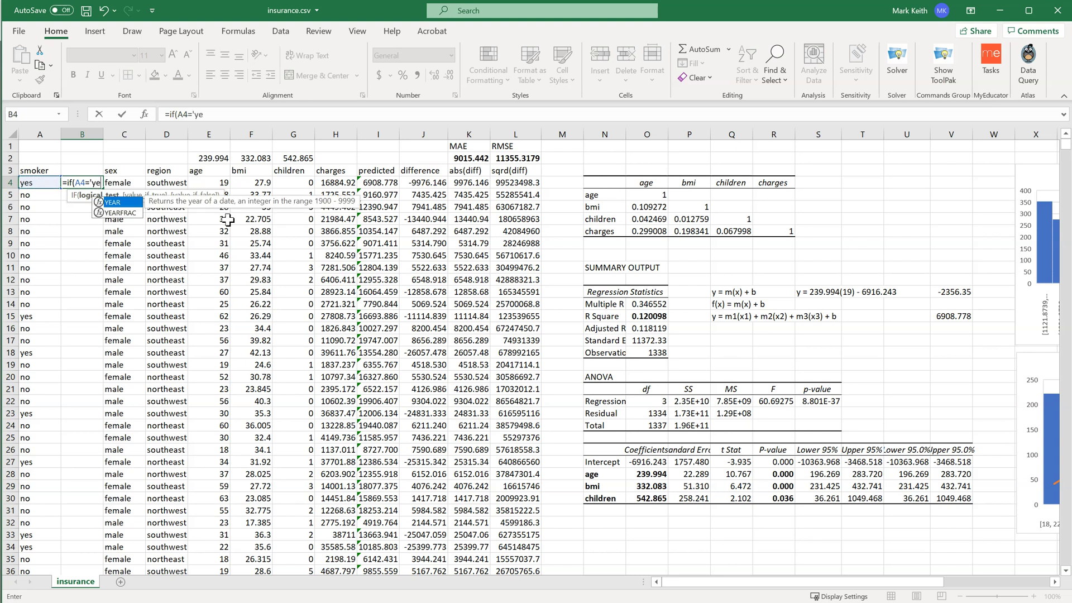
type("s',")
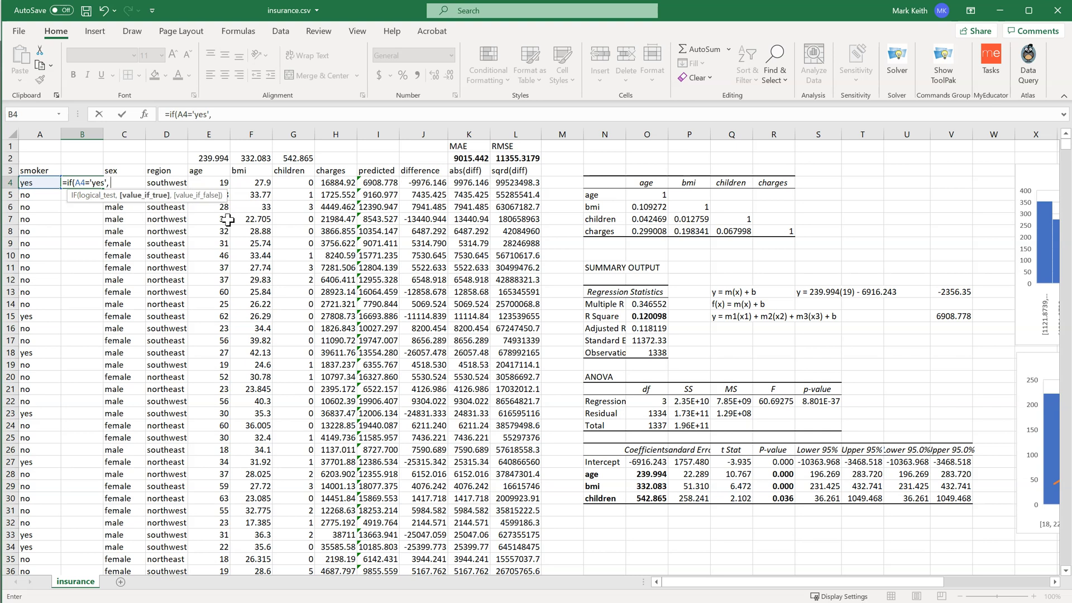
type(" 1, 0)")
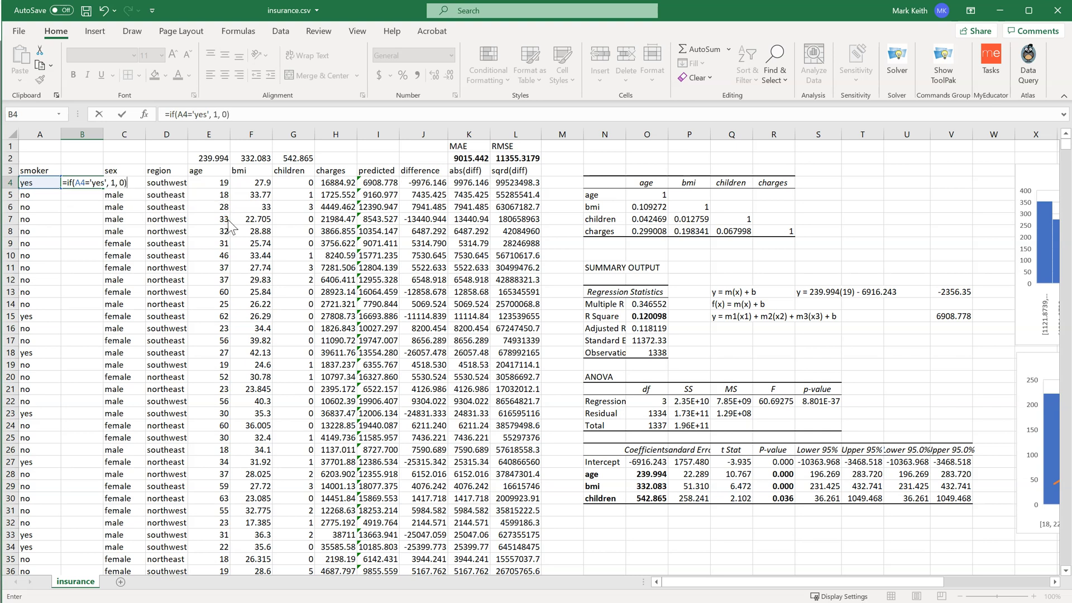
key("Return")
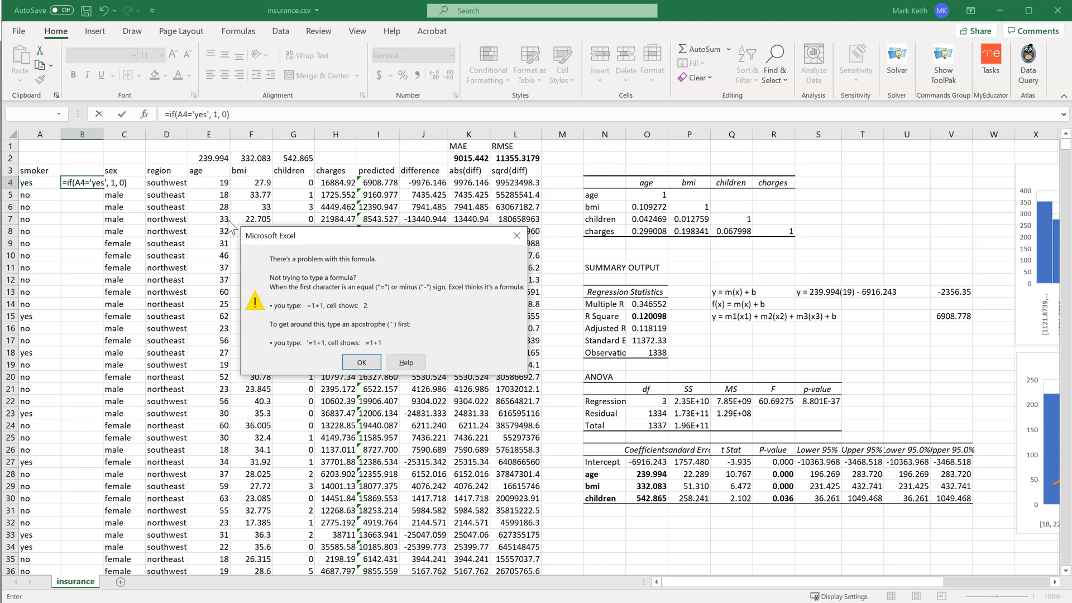
key("Return")
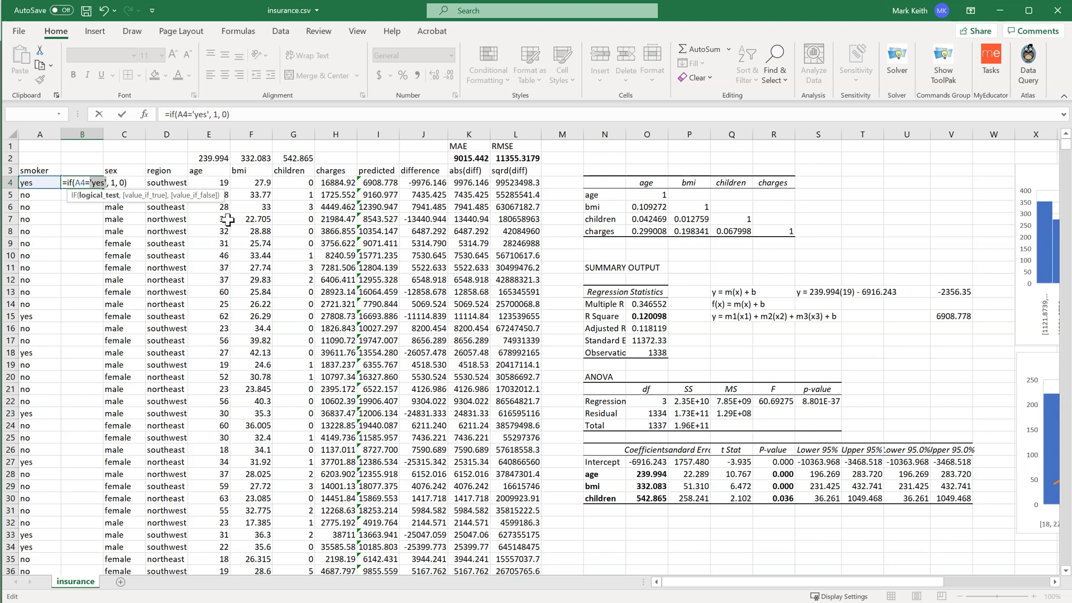
Correct the formula to =IF(A4="yes", 1, 0) and fill it down every data row
key("Right")
key("BackSpace")
type("\"")
key("BackSpace")
type("\"")
key("ctrl+Return")
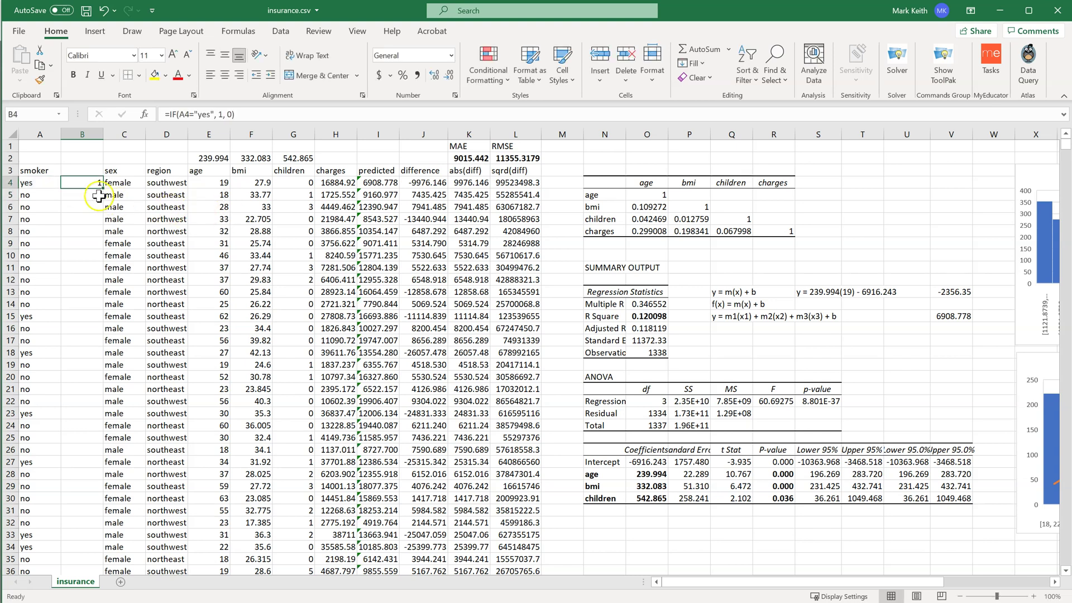
double_click(103, 188)
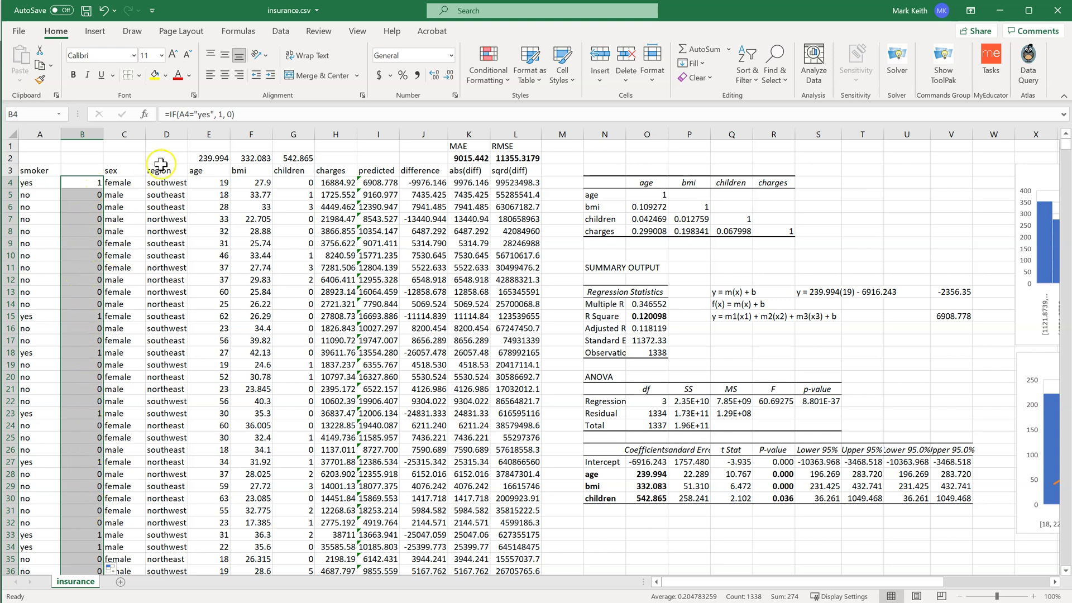
Insert column D before region and fill =IF(C4="female", 0, 1) down all rows
right_click(167, 134)
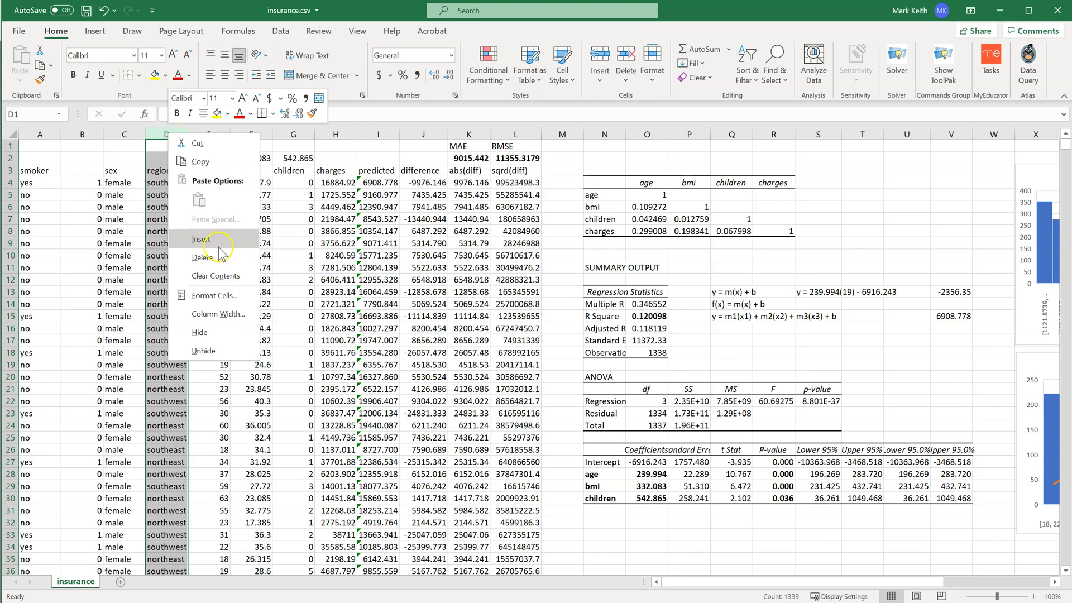
left_click(218, 244)
left_click(174, 185)
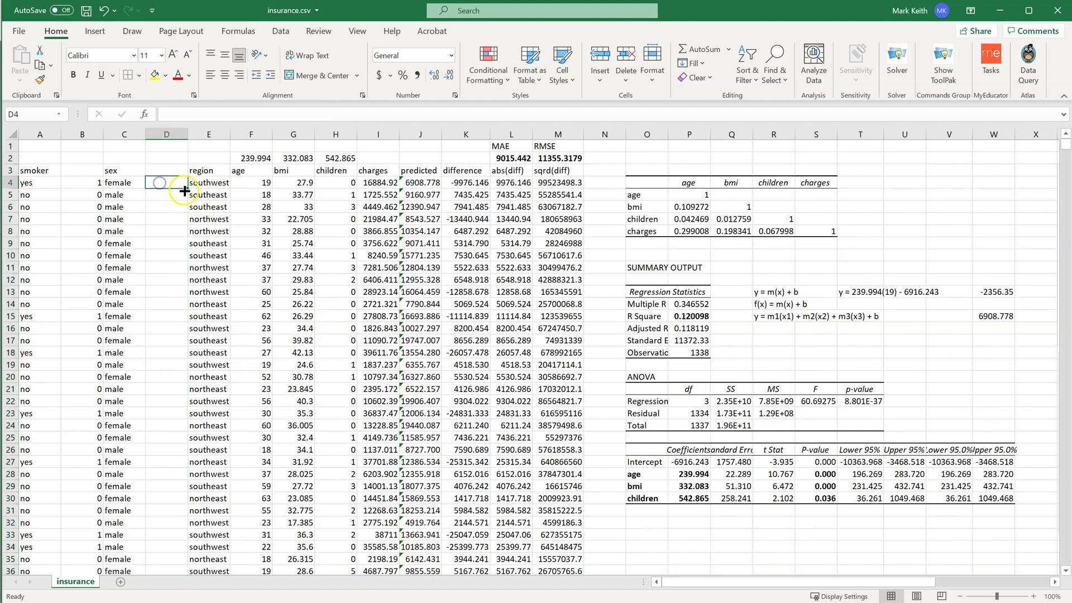
type("=")
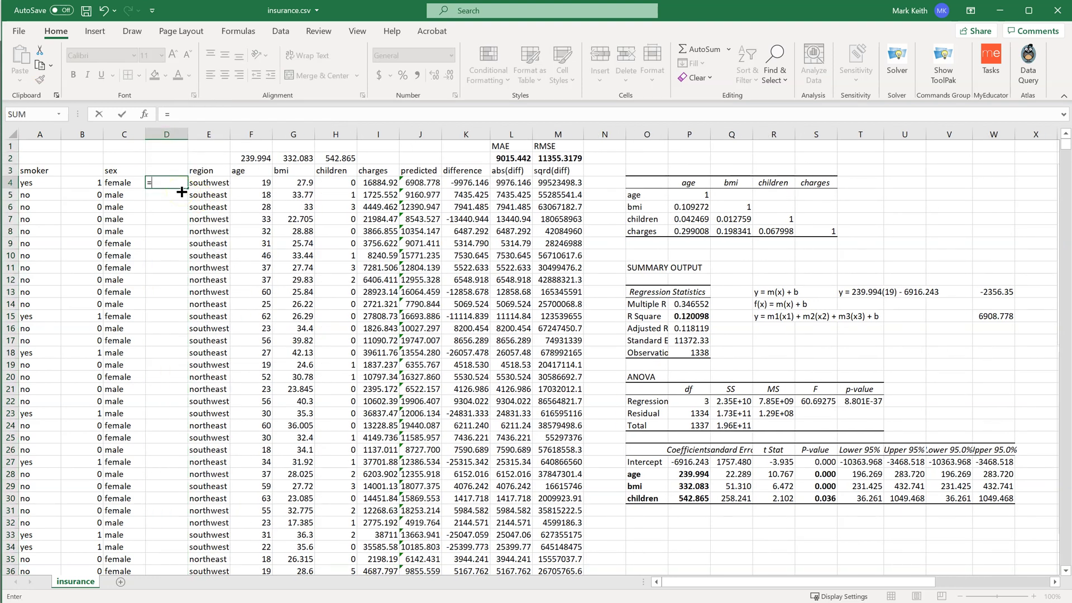
type("if(")
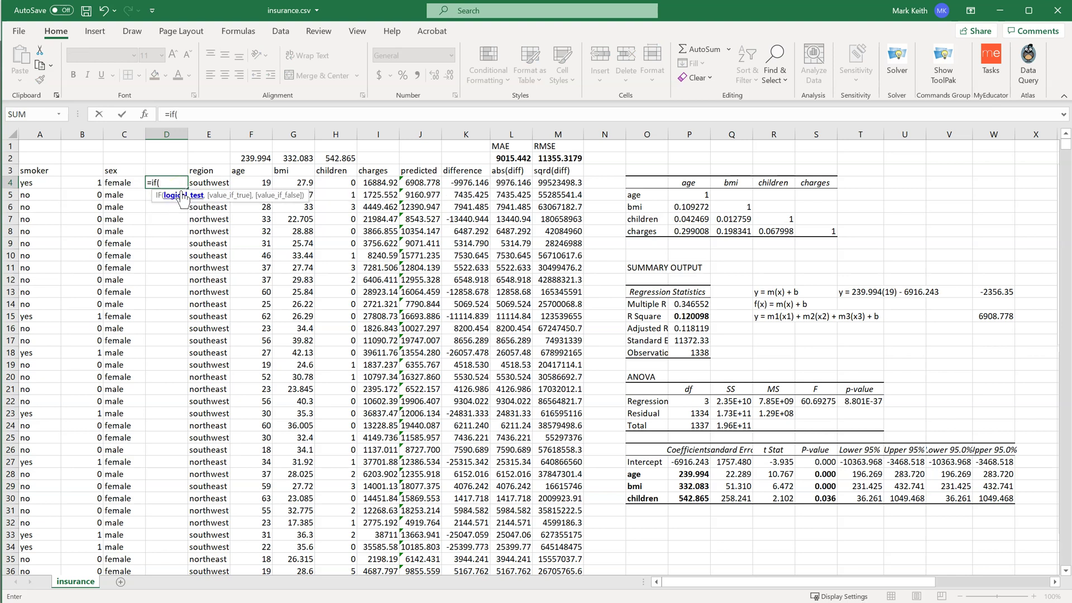
key("Left")
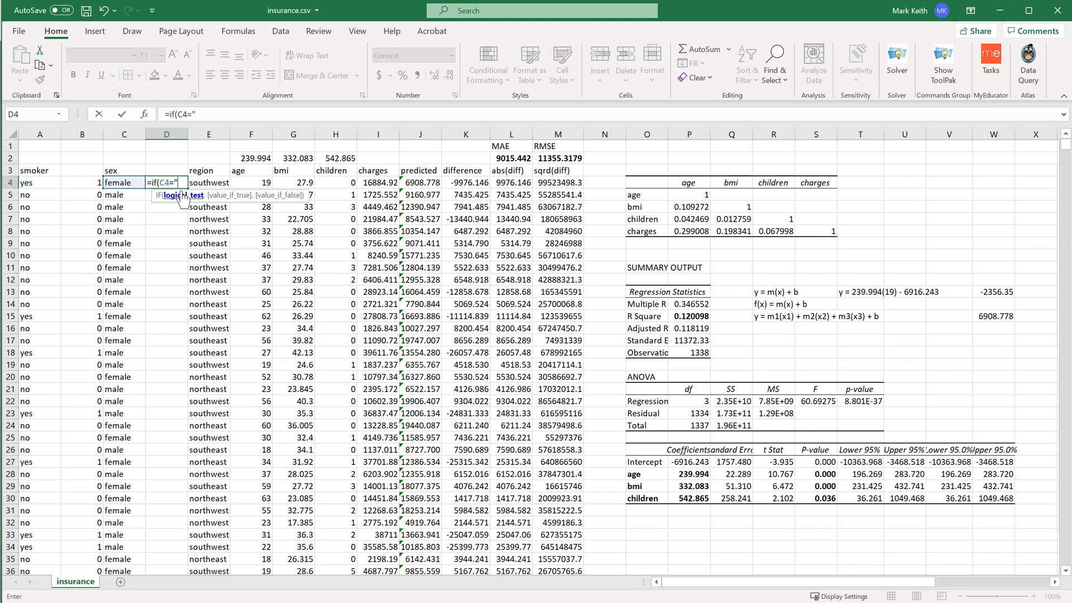
type("=\"female")
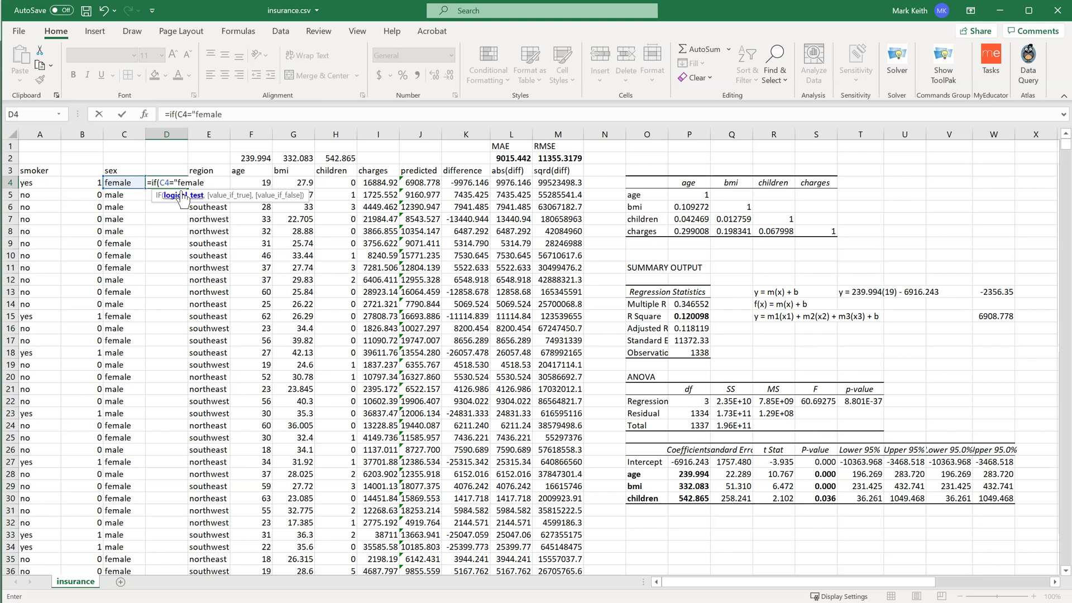
type("\",")
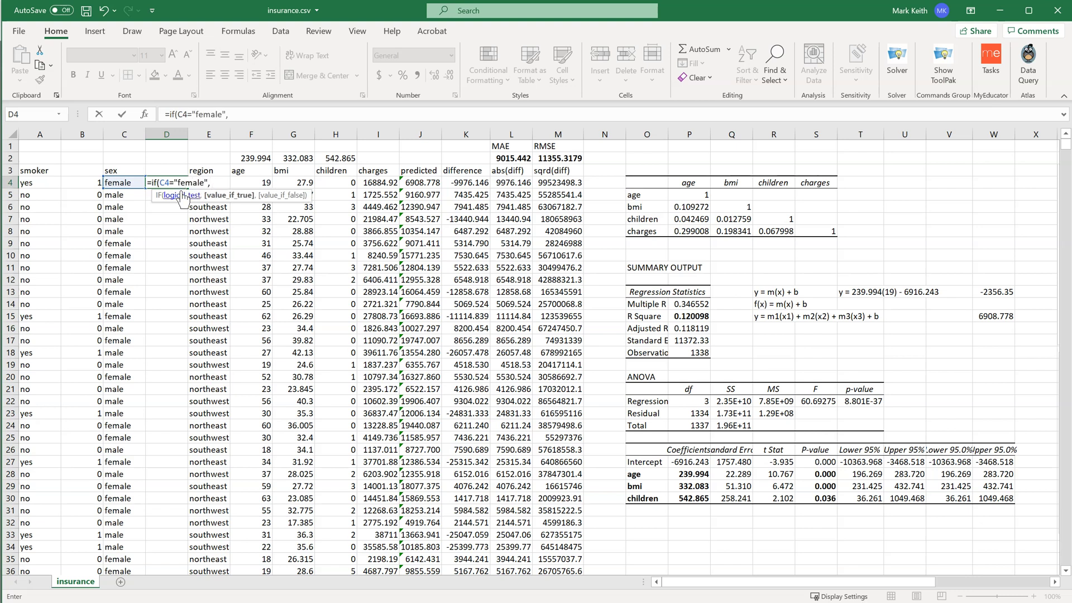
type(" 0,")
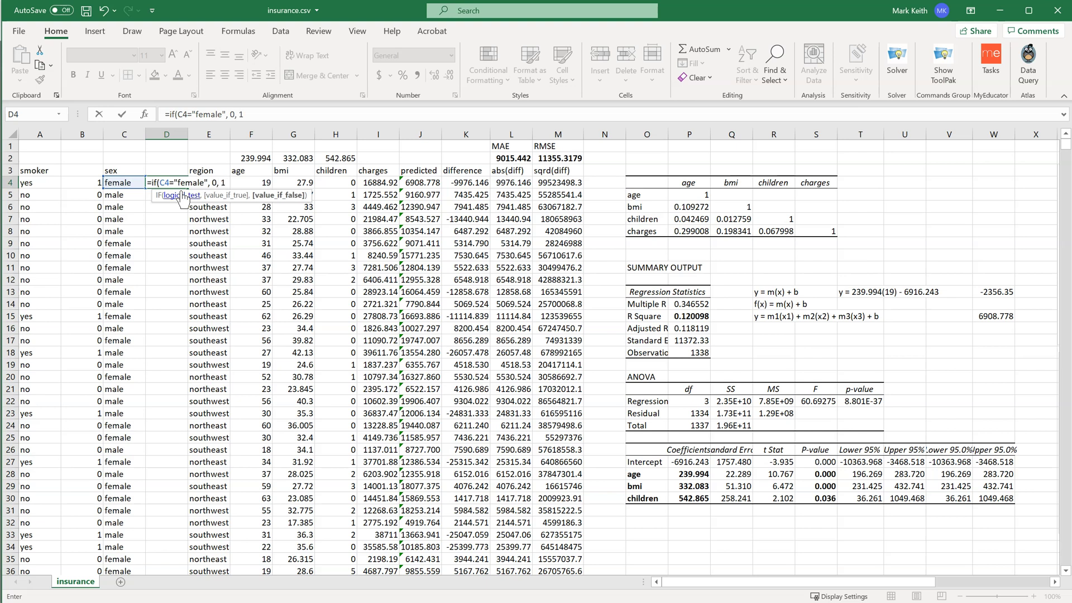
type(" 1")
key("Return")
key("Up")
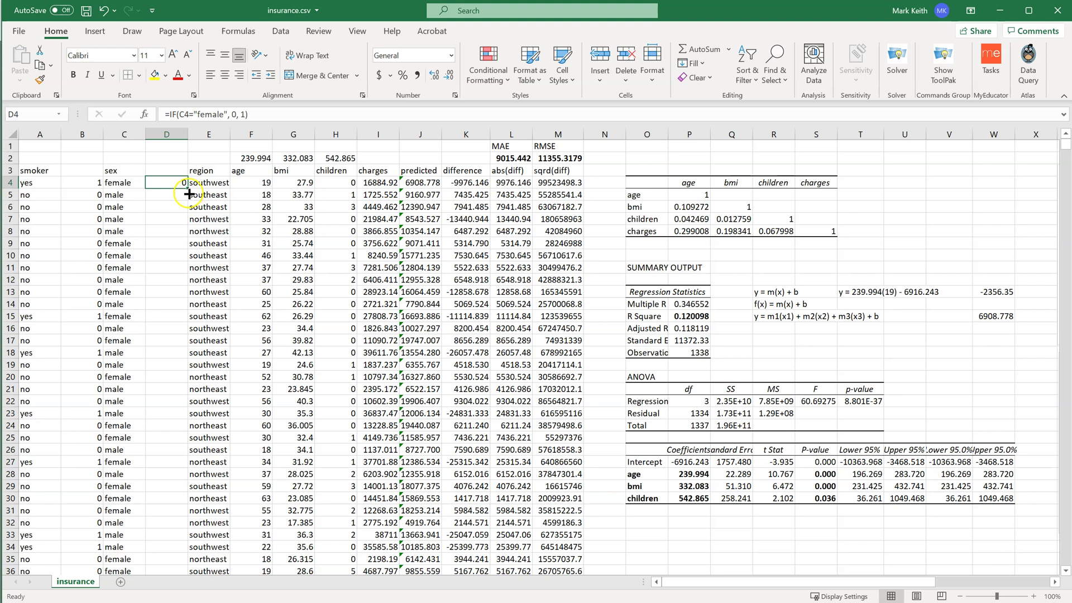
double_click(188, 190)
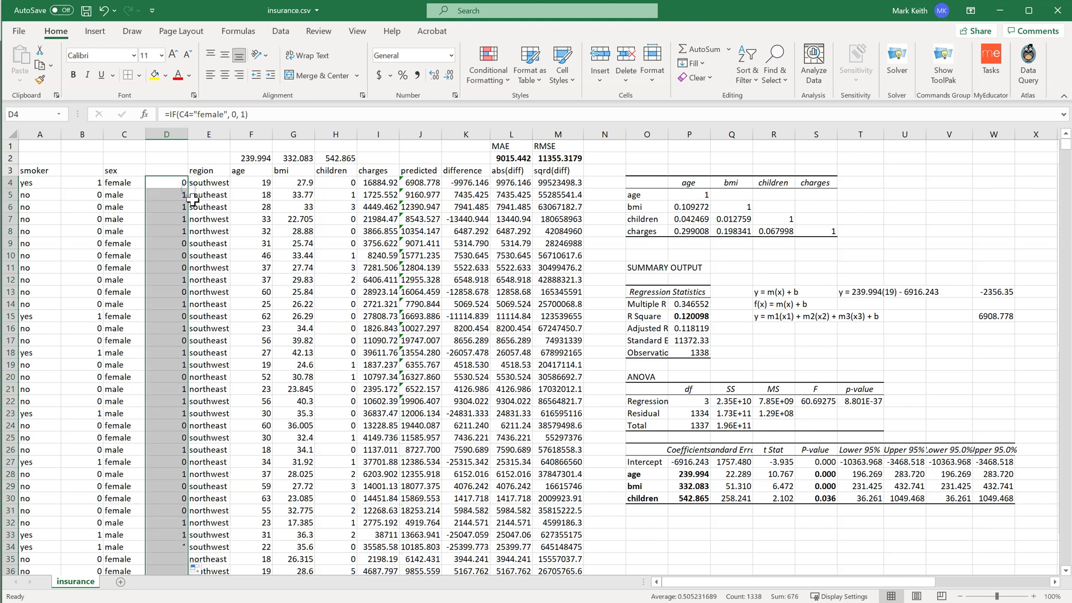
Insert four blank columns, F through I, directly after the region column
right_click(255, 131)
left_click(284, 235)
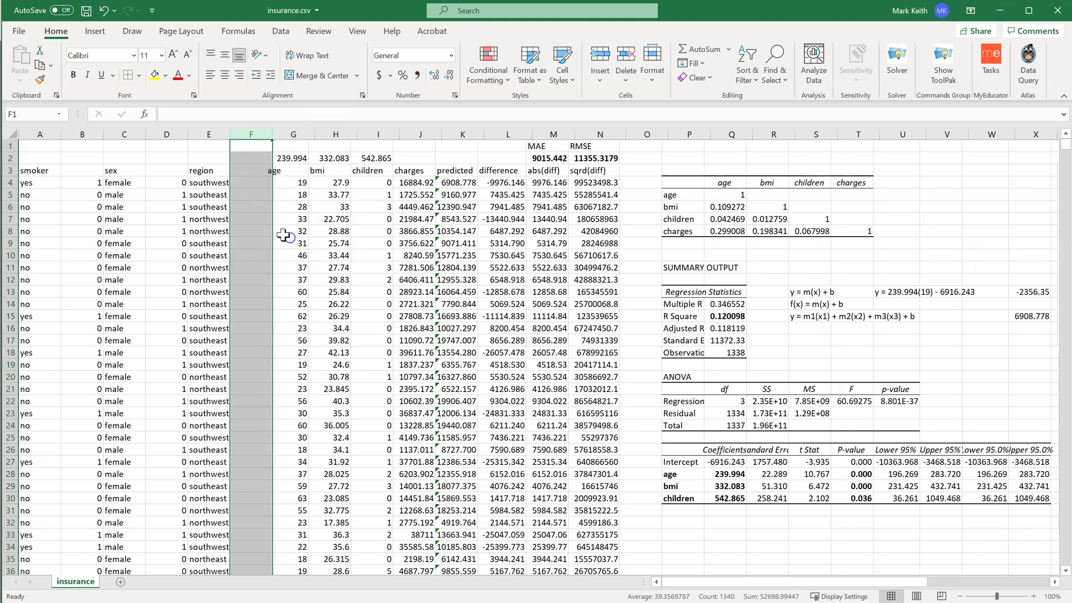
left_click(207, 195)
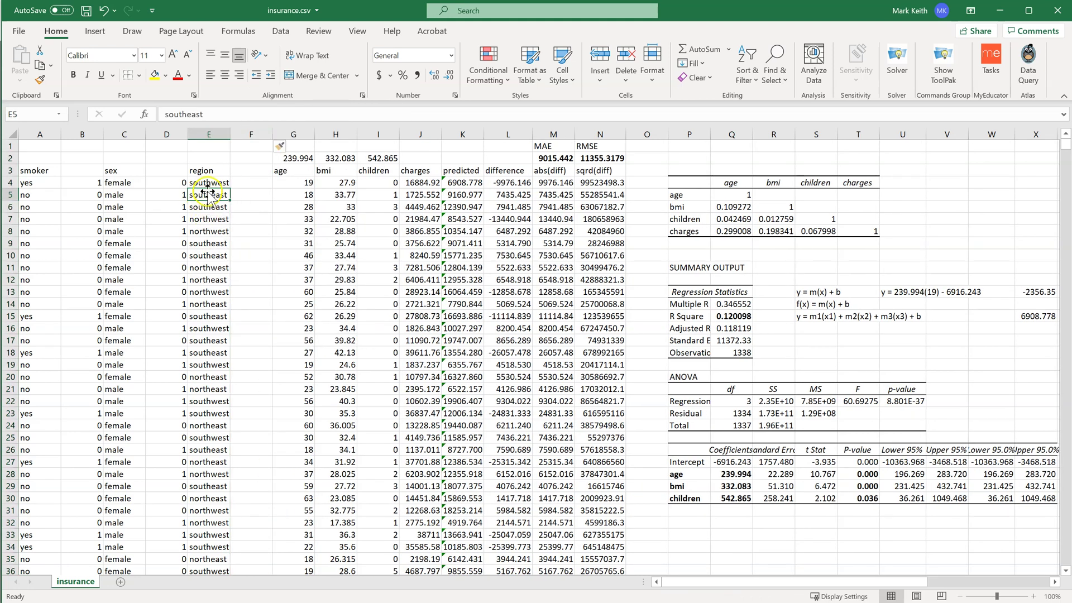
left_click(239, 182)
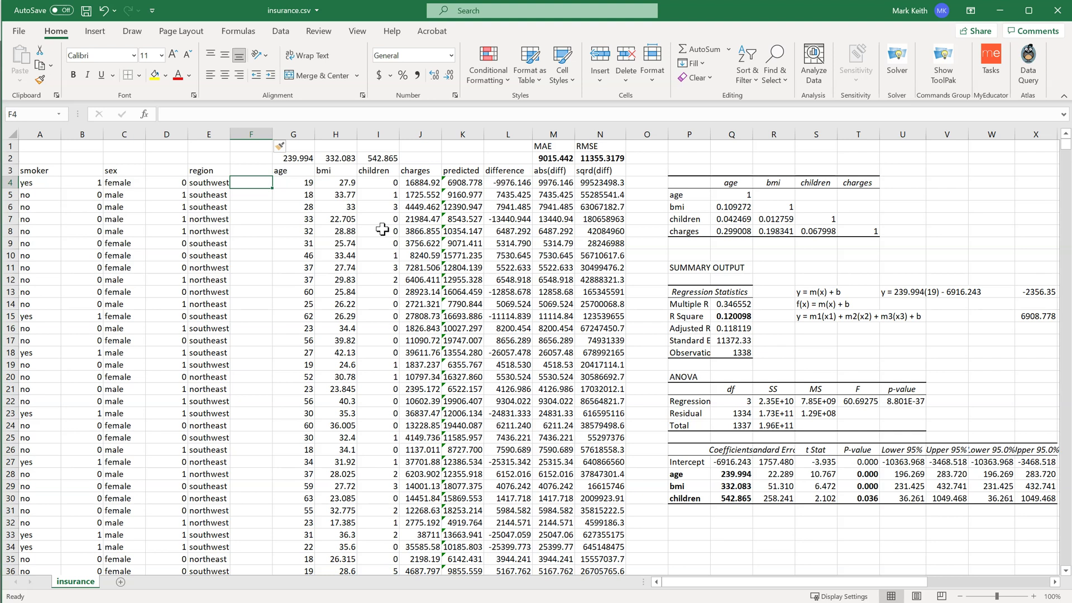
right_click(300, 134)
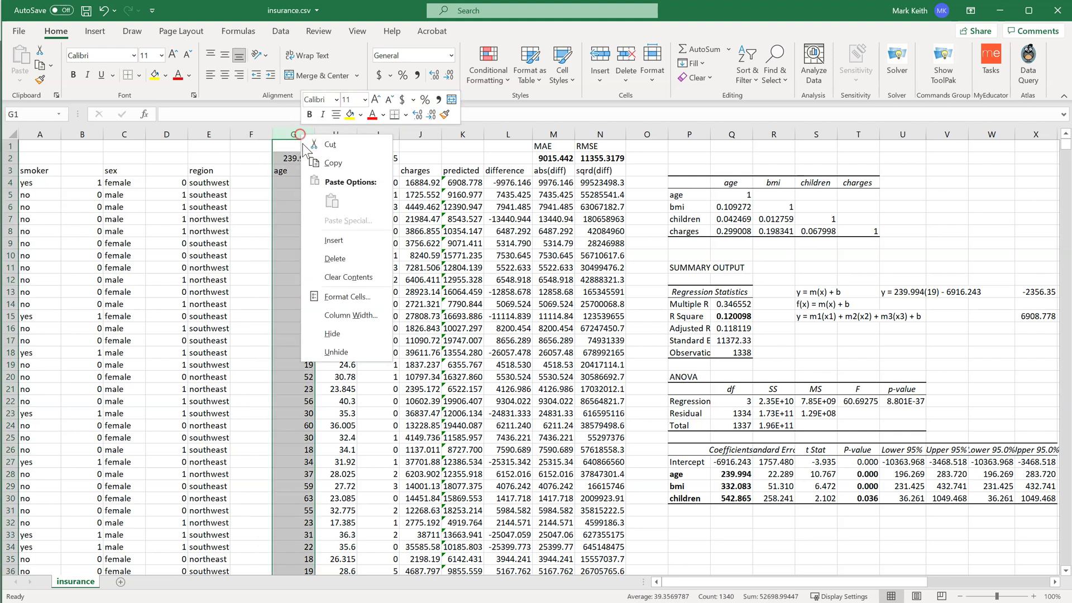
left_click(333, 240)
right_click(293, 135)
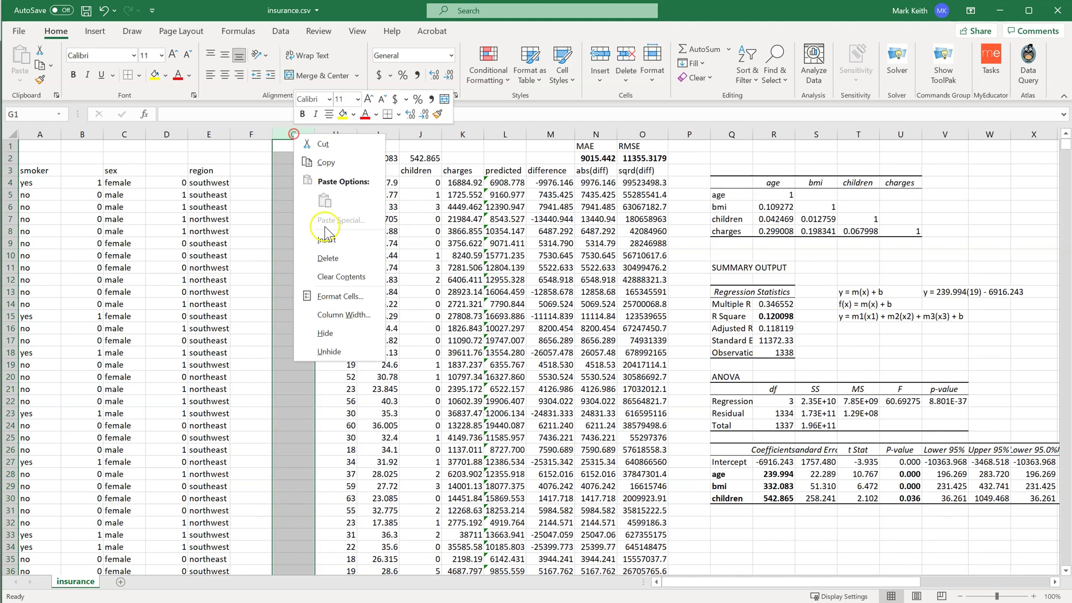
left_click(326, 239)
right_click(290, 135)
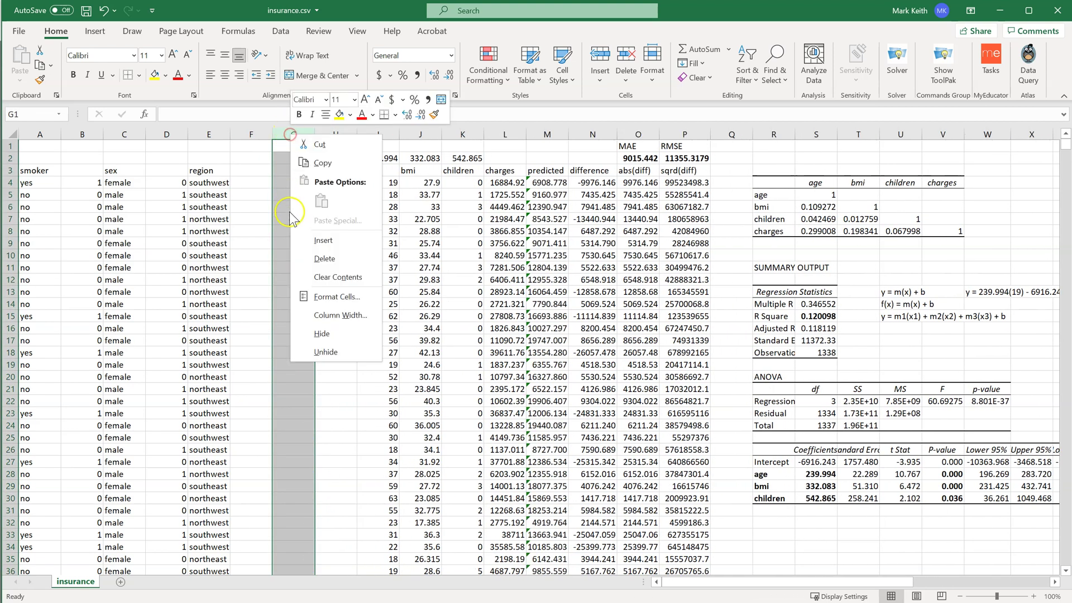
left_click(313, 240)
left_click(243, 180)
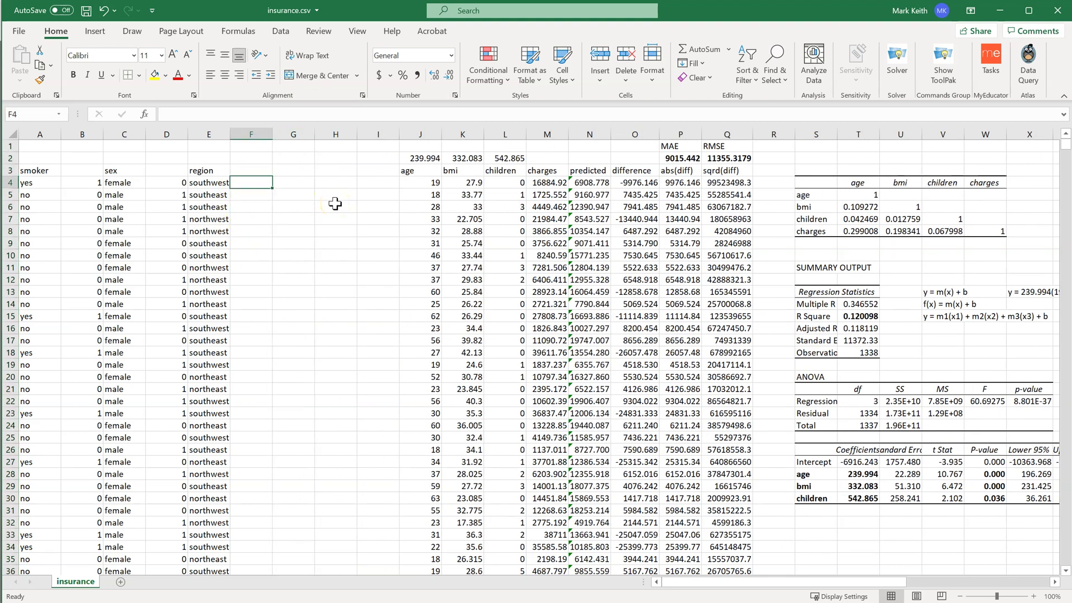
type("1")
key("Return")
type("2")
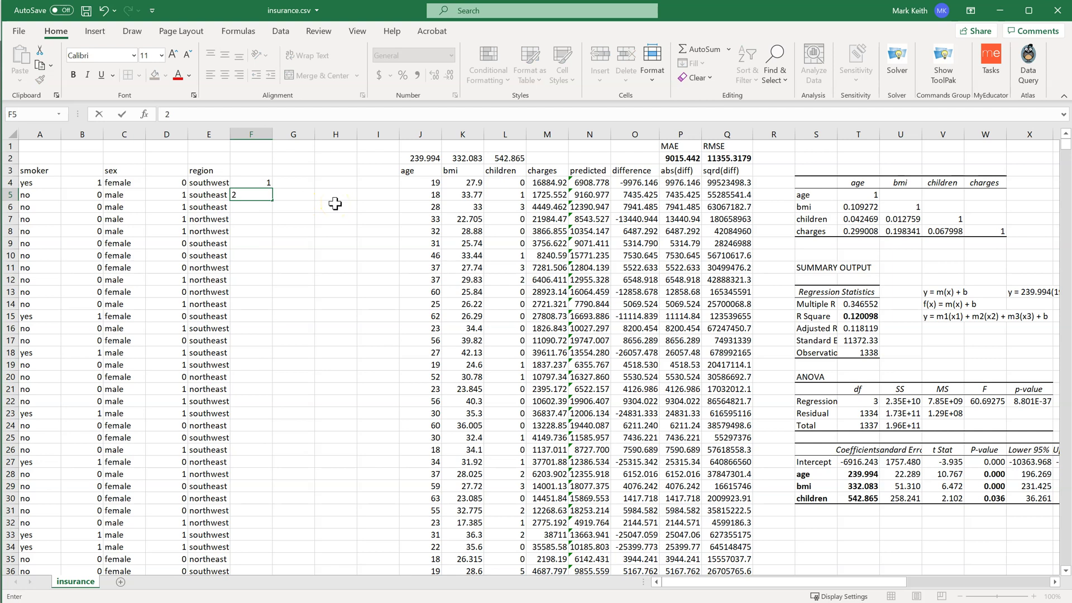
key("Return")
key("Down")
key("Down")
key("Down")
key("Down")
key("Down")
type("3")
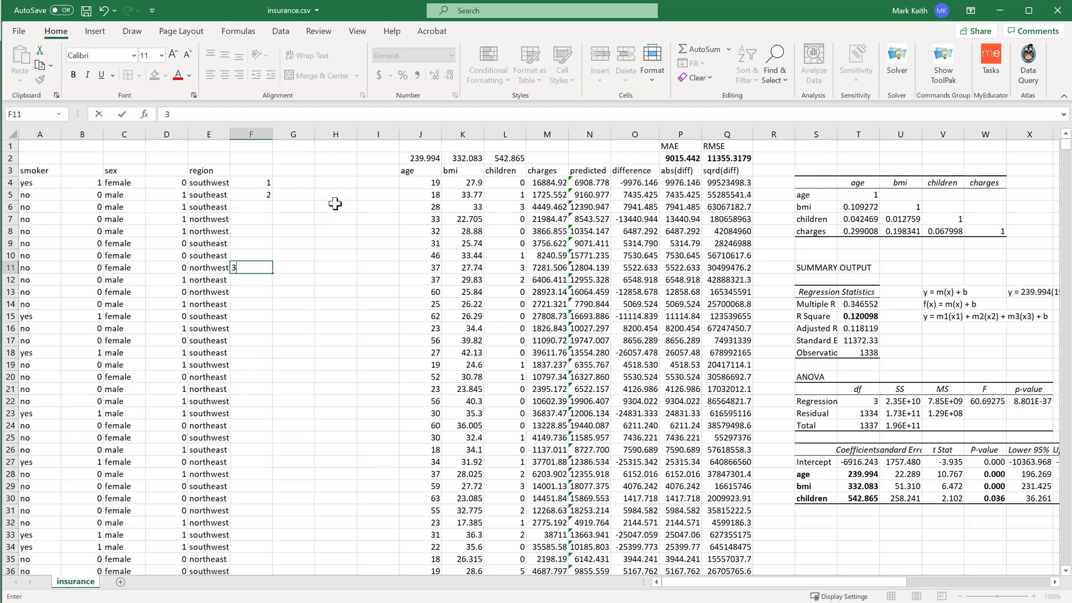
key("Return")
type("4")
key("Return")
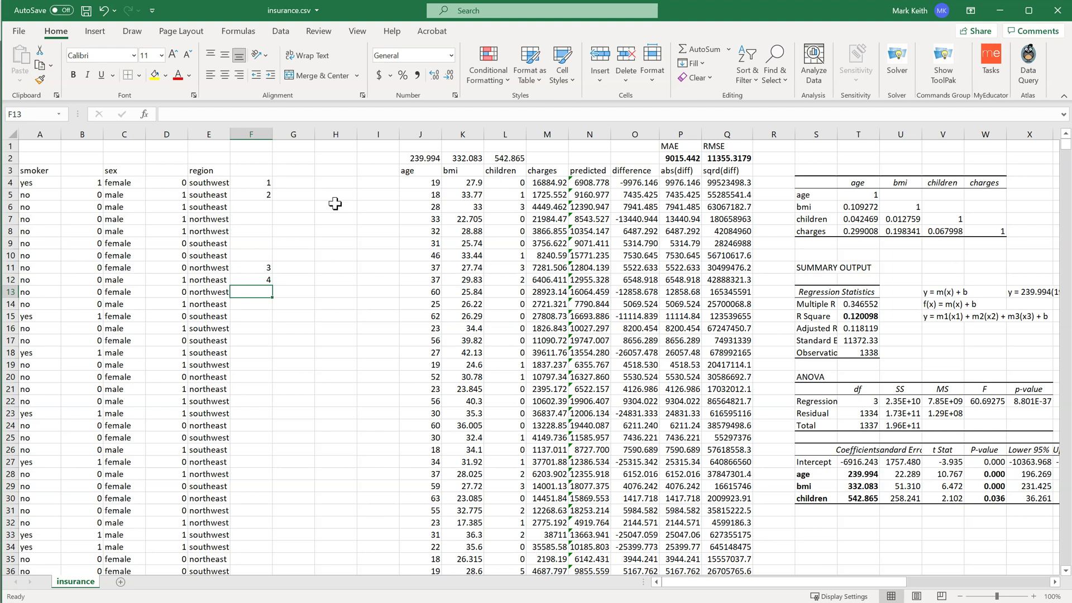
left_click_drag(213, 195, 238, 194)
left_click(263, 193)
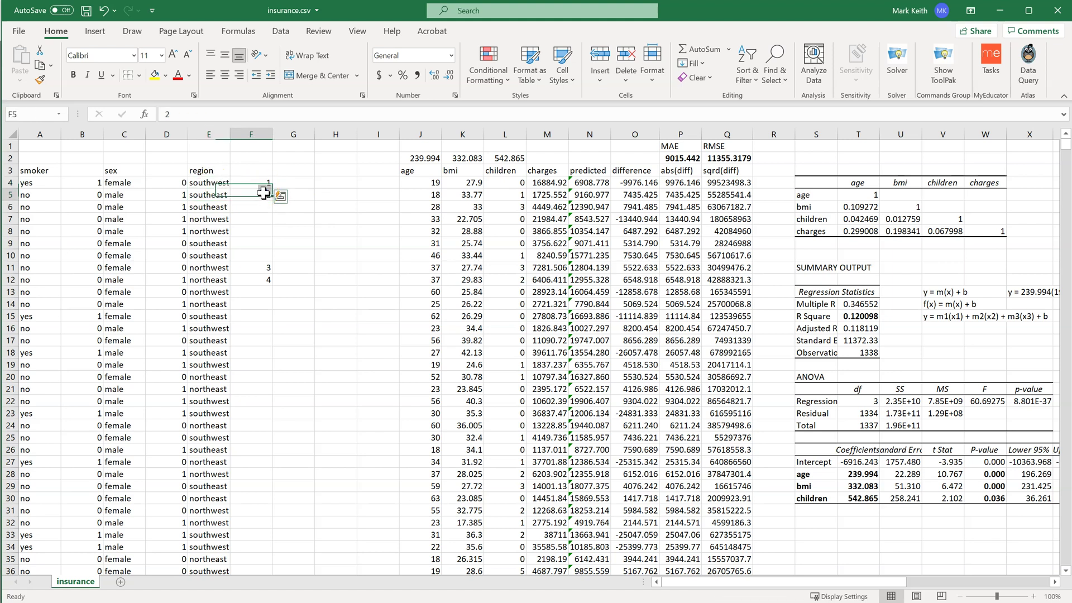
left_click(262, 183)
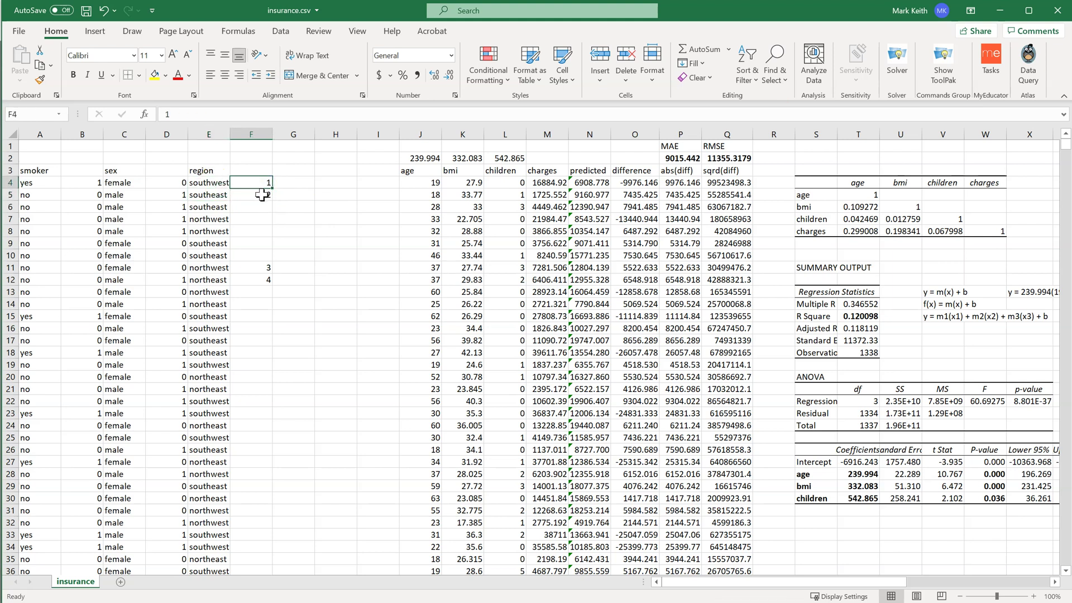
left_click_drag(263, 195, 217, 182)
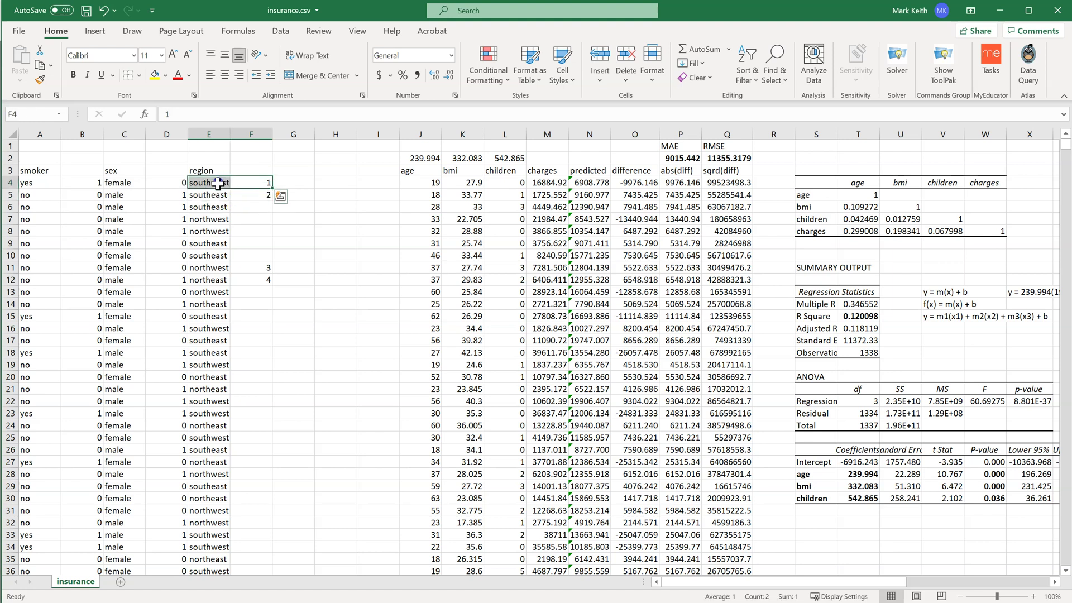
left_click(214, 267)
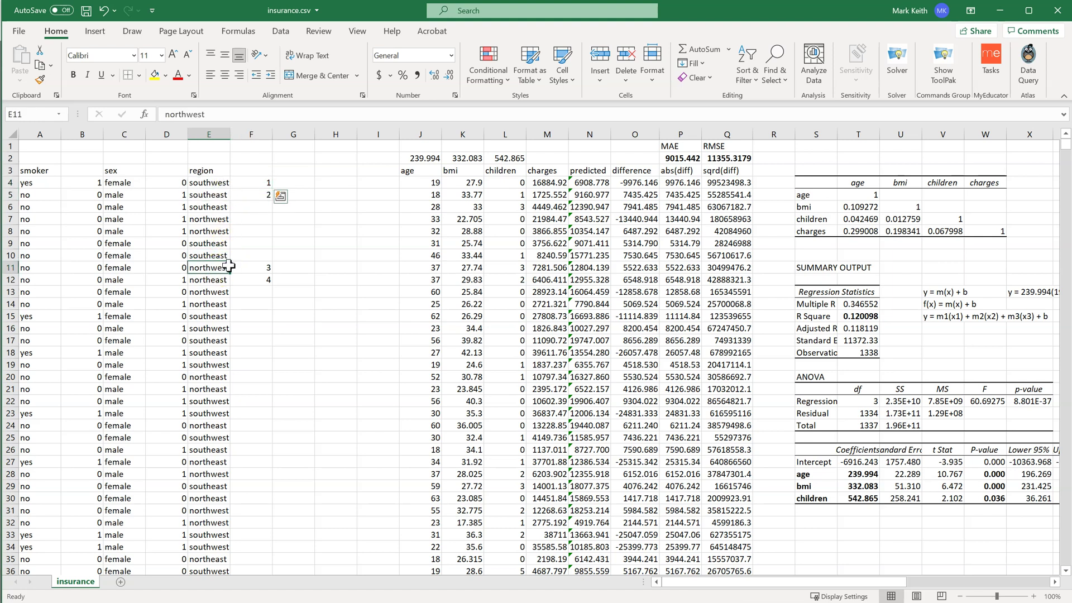
left_click_drag(239, 194, 220, 194)
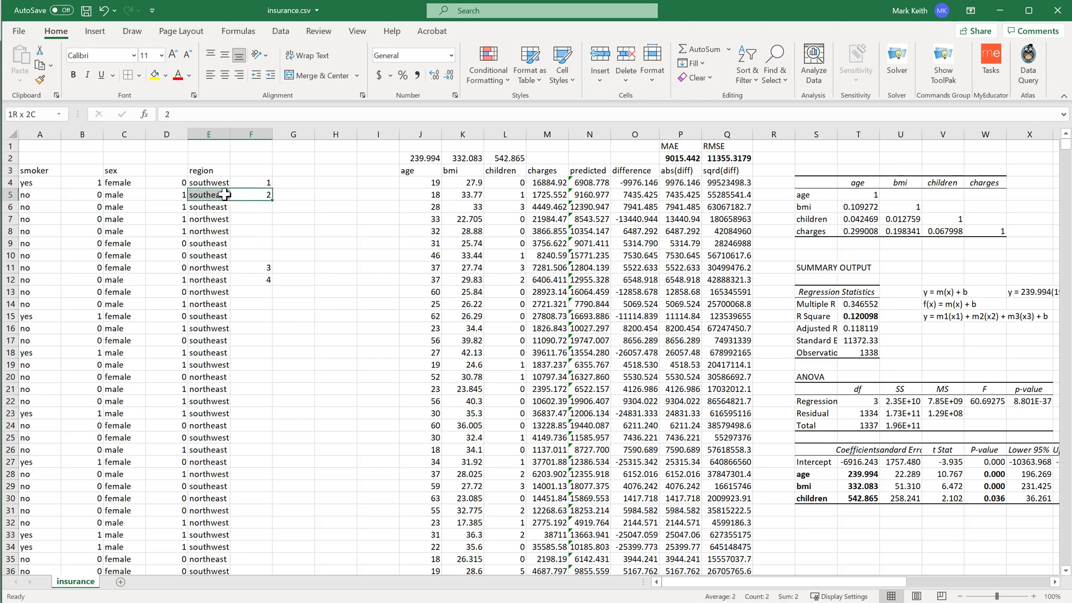
left_click(253, 268)
left_click(255, 197)
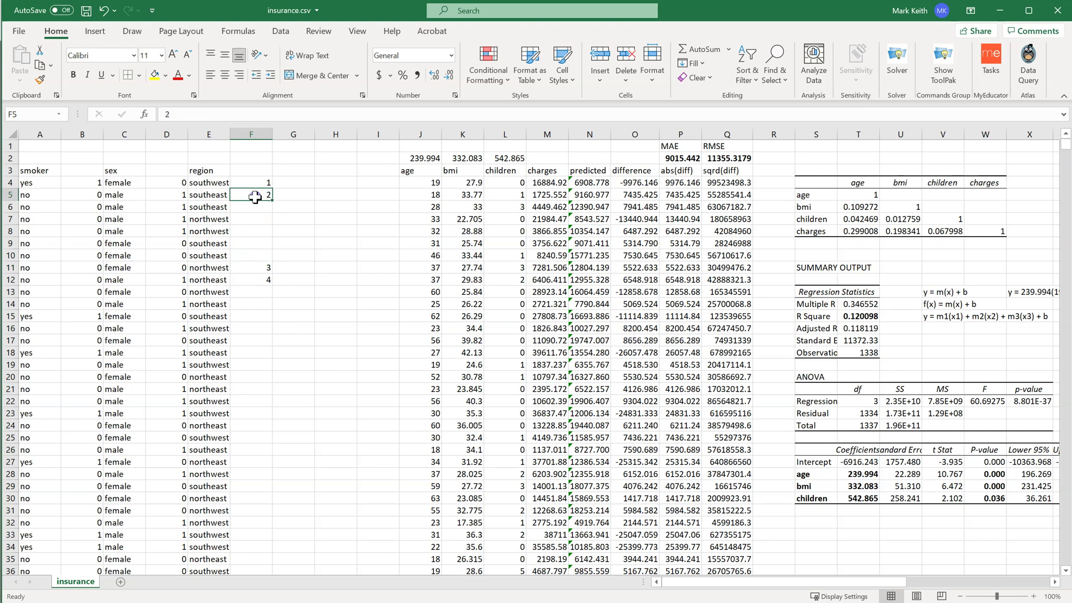
key("Up")
left_click(276, 267, "shift")
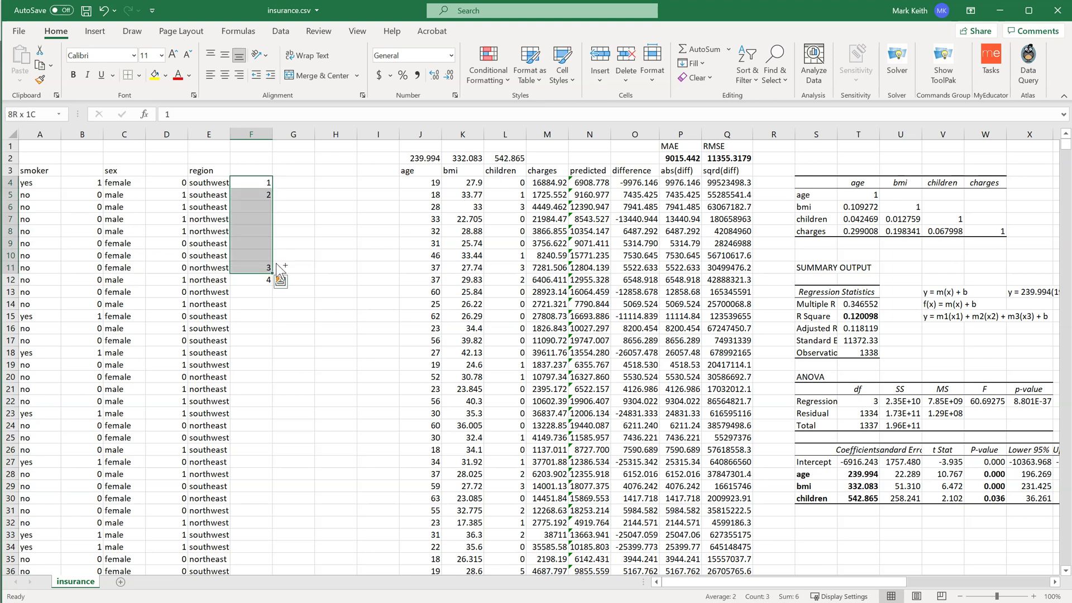
key("shift+Down")
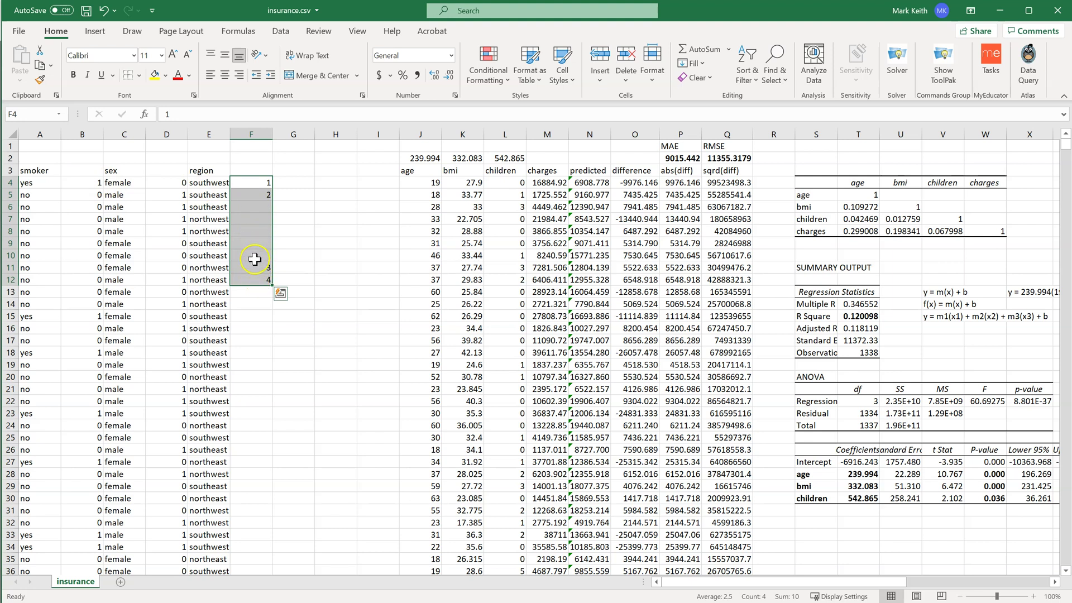
Enter headings southwest, southeast, northwest and a misspelled fourth heading in F3:I3
key("Up")
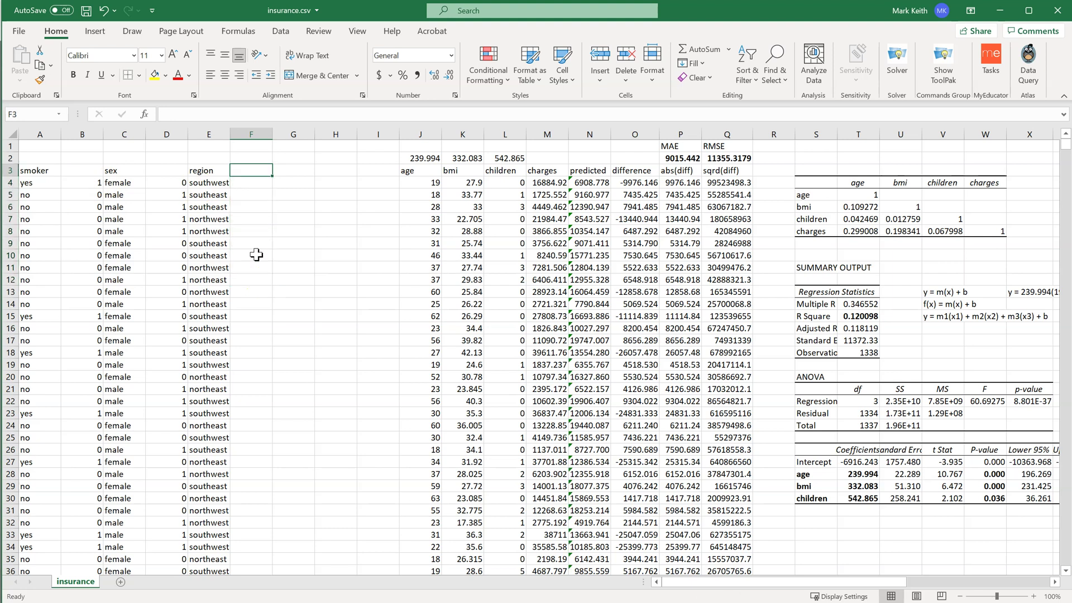
type("southwes")
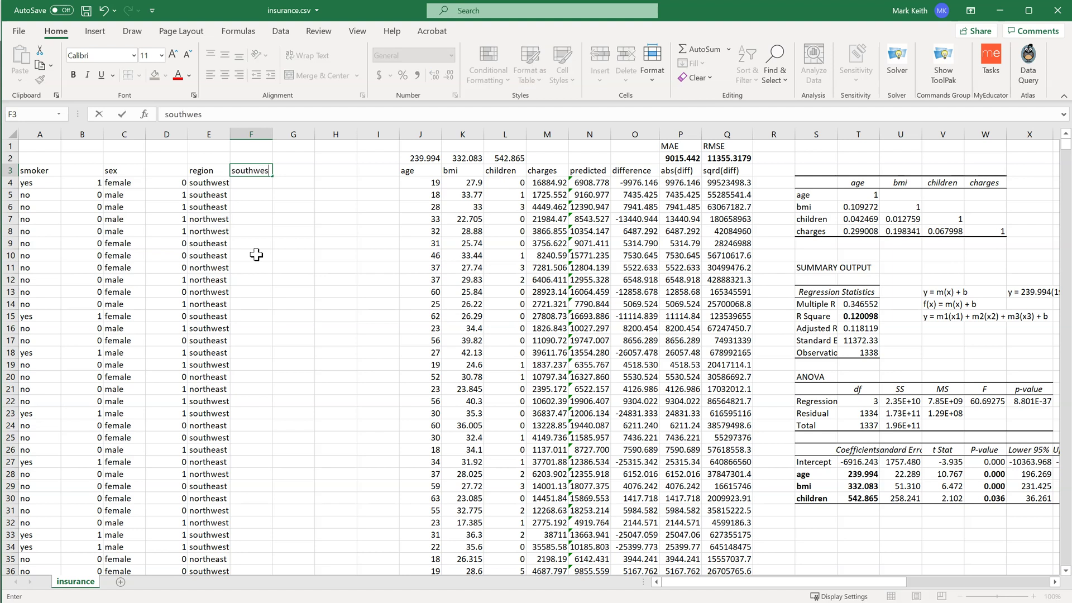
type("t")
key("Tab")
type("southeast")
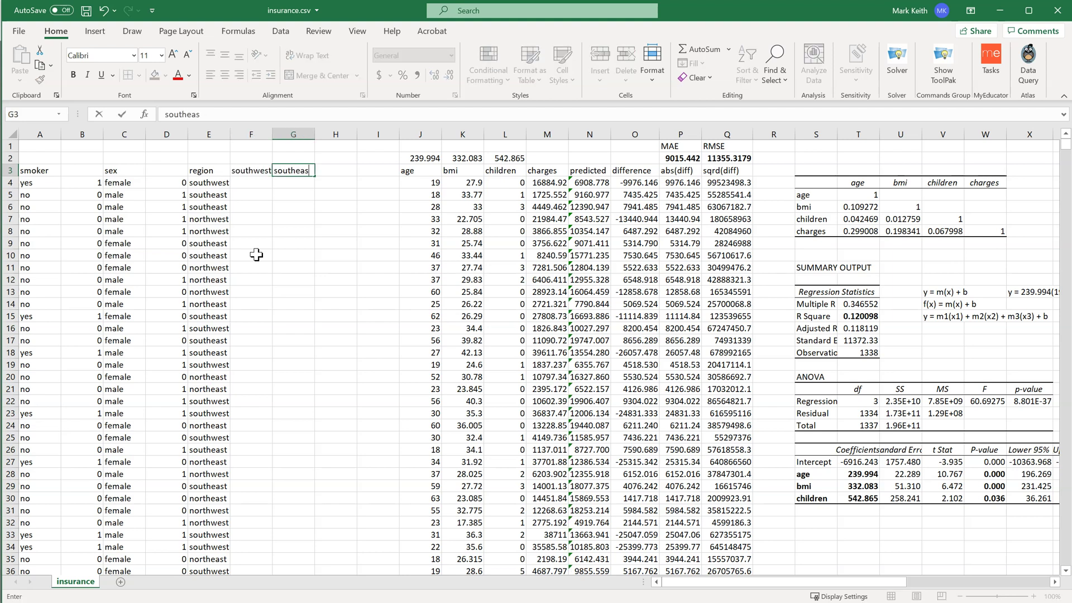
key("Tab")
type("nor")
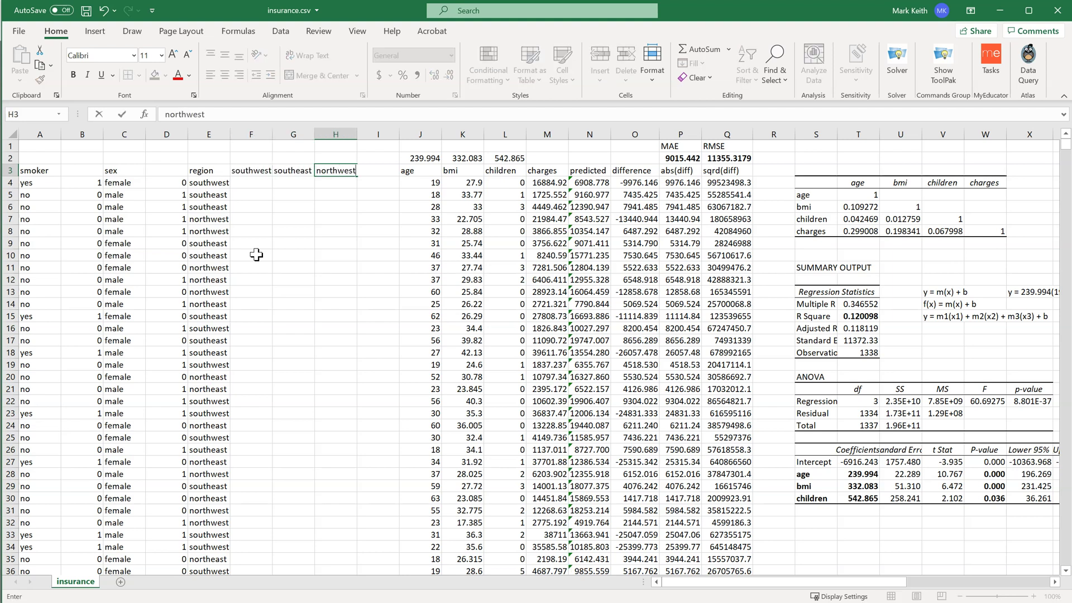
key("Tab")
type("no")
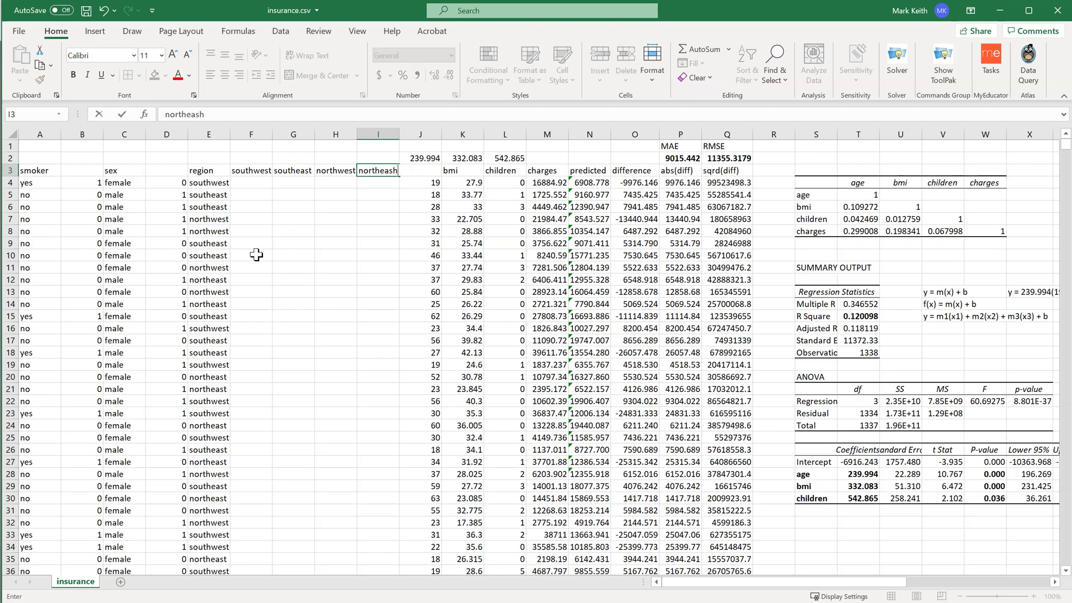
key("Return")
Correct the I3 heading to 'northeast' and return to cell F4
key("Up")
key("Right")
key("Right")
key("Right")
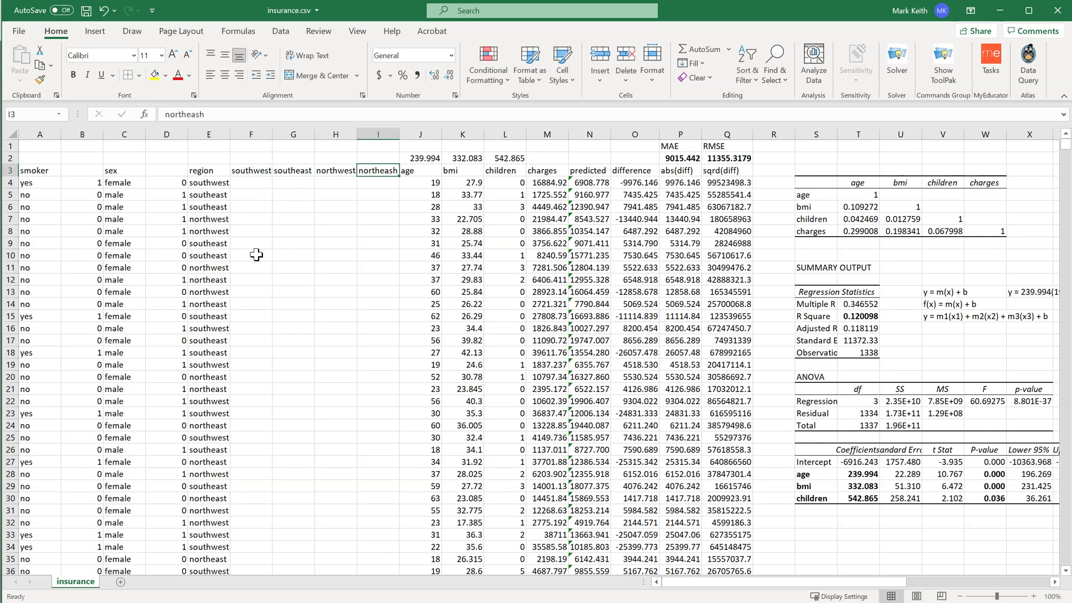
key("F2")
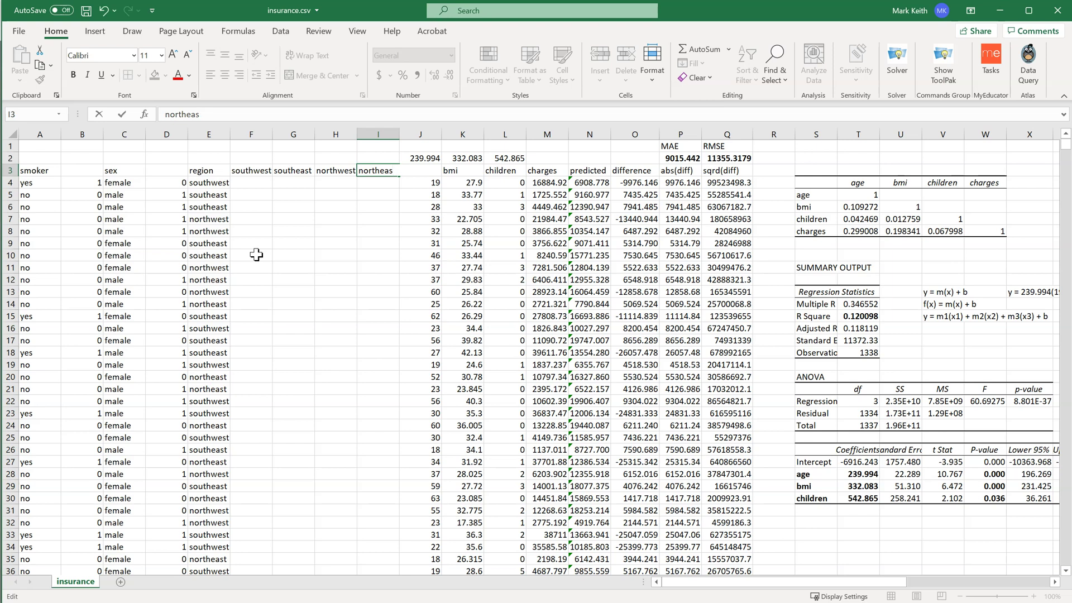
type("t")
key("Return")
key("Left")
key("Left")
key("Left")
key("Down")
key("Up")
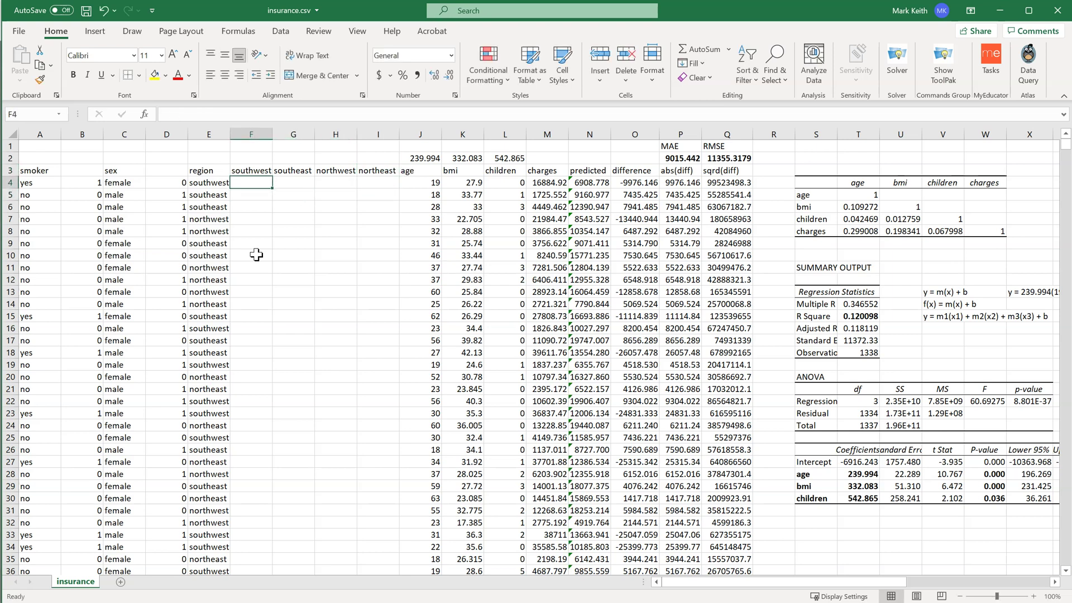
key("Left")
key("Left")
key("Left")
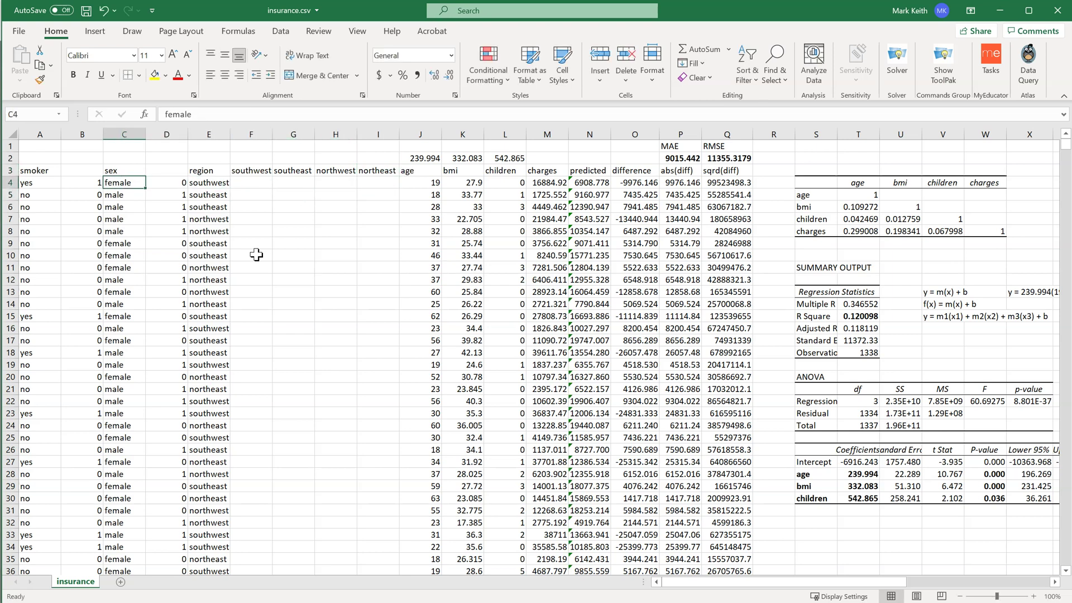
key("Right")
key("Right")
key("Right")
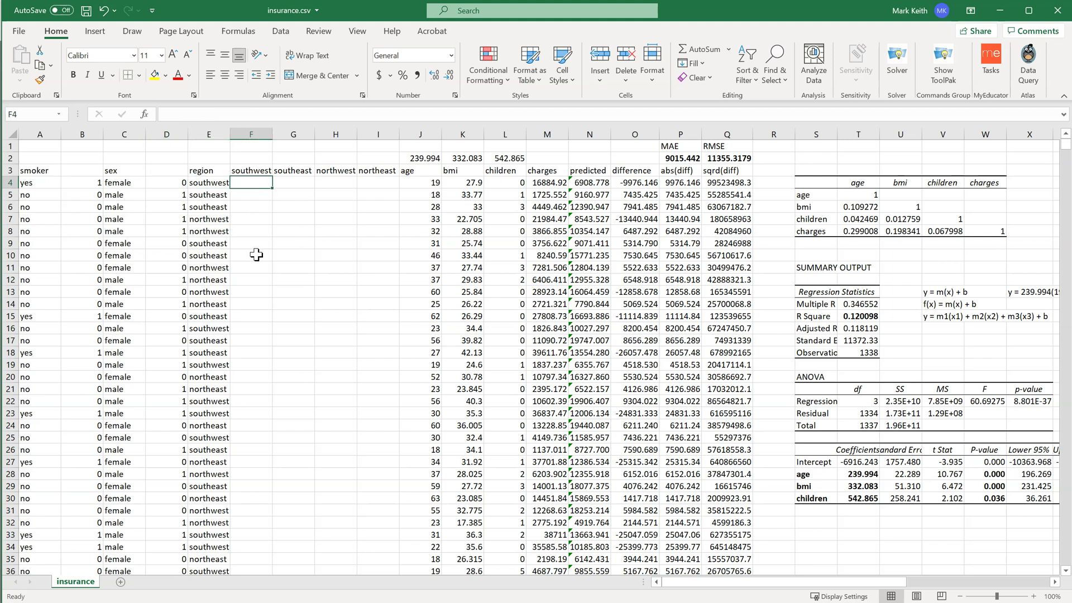
Enter flags 1, 0, 0, 0 across F4:I4 for the southwest row
type("1")
key("Tab")
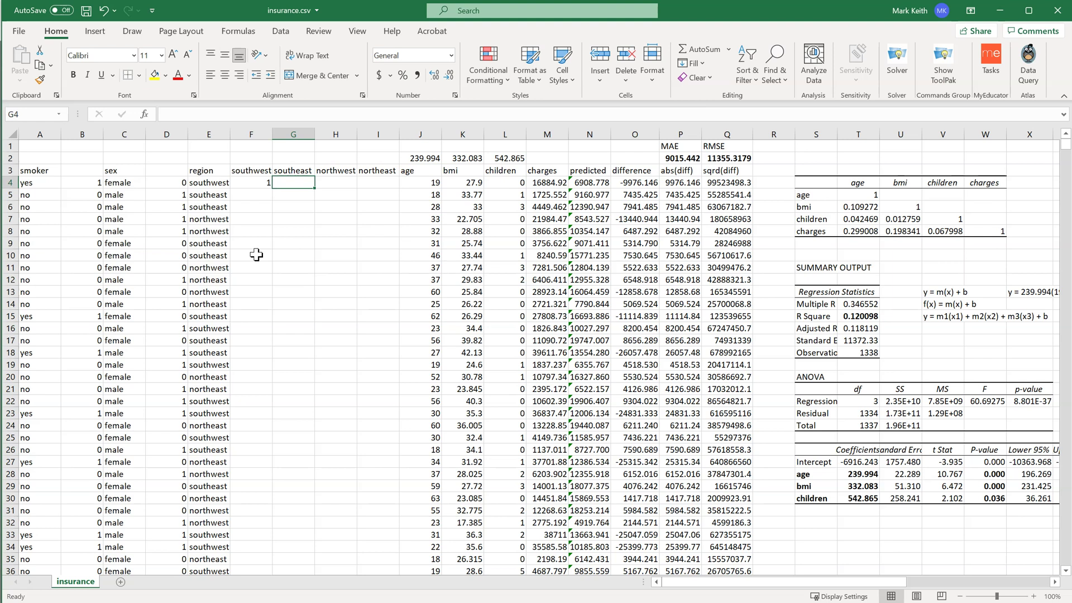
type("0")
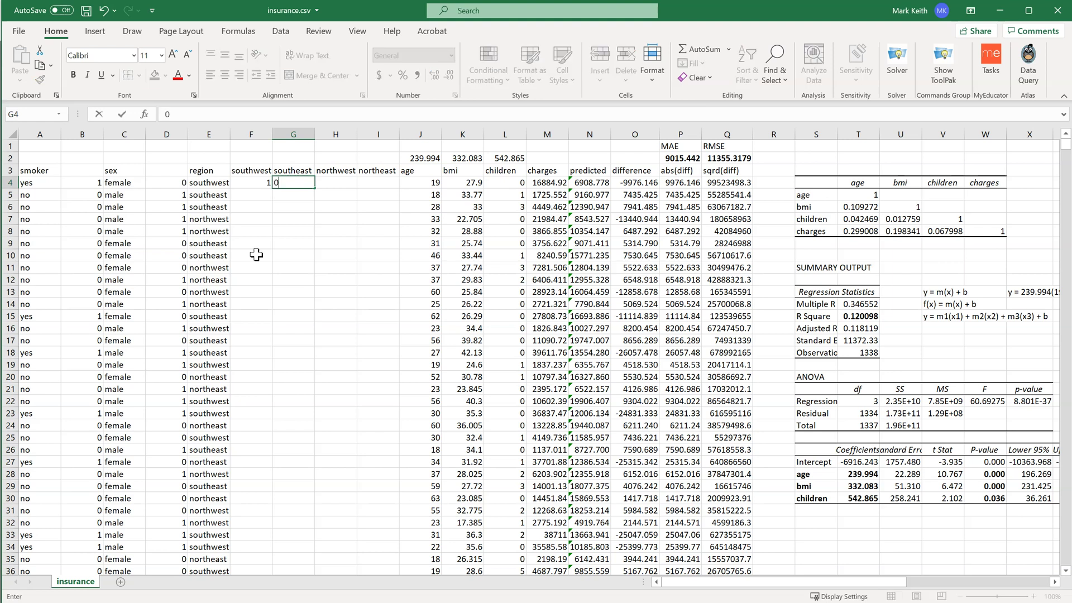
key("Tab")
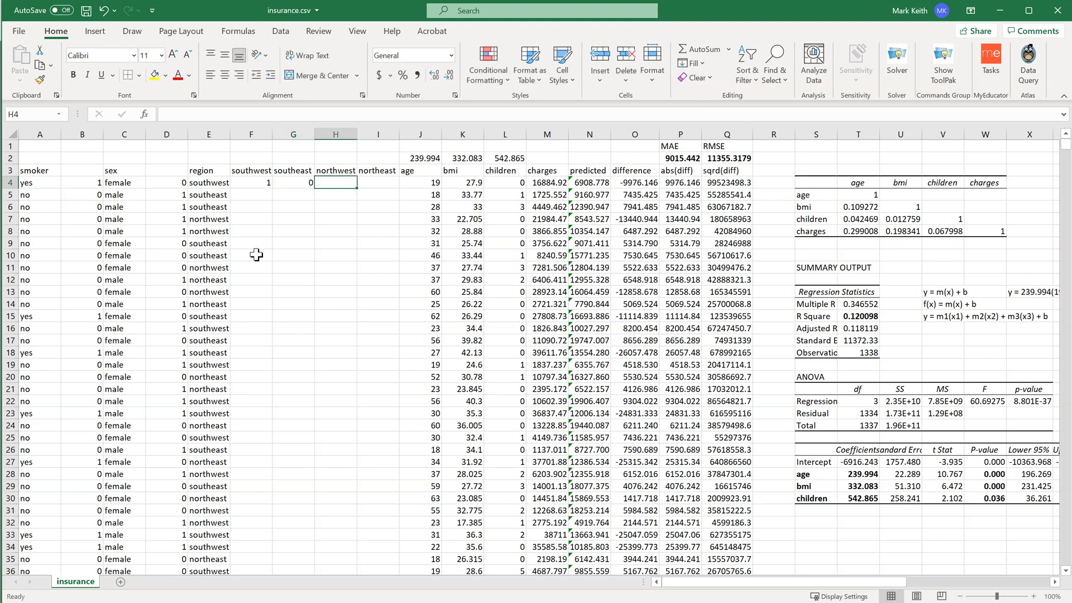
type("0")
key("Tab")
type("0")
key("Tab")
key("Left")
key("Left")
key("Left")
key("Left")
Enter flags 0, 1, 0, 0 across F5:I5 for the southeast row
key("Down")
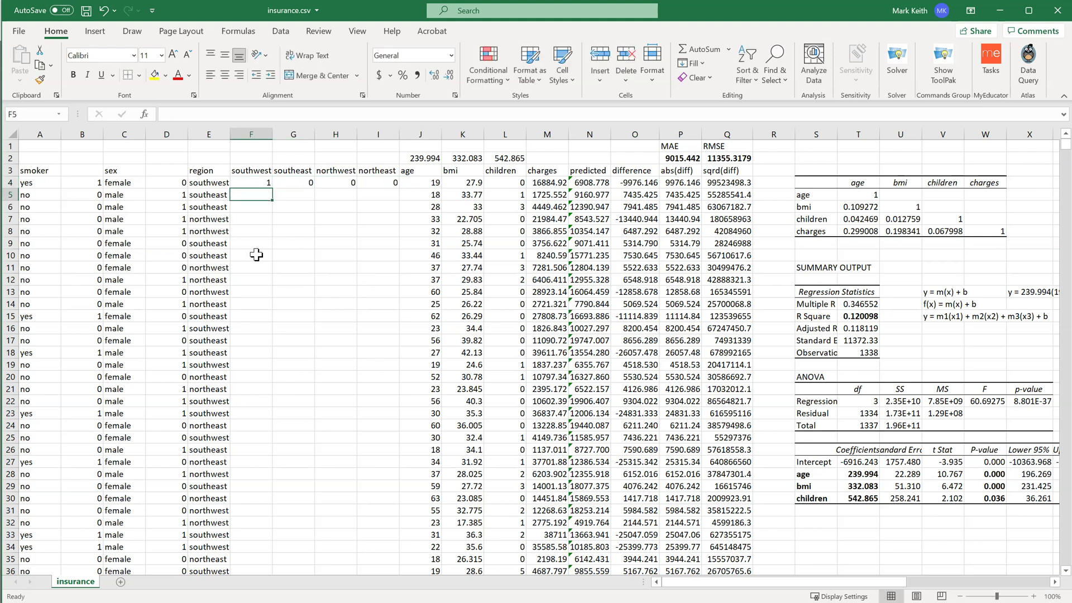
type("0")
key("Tab")
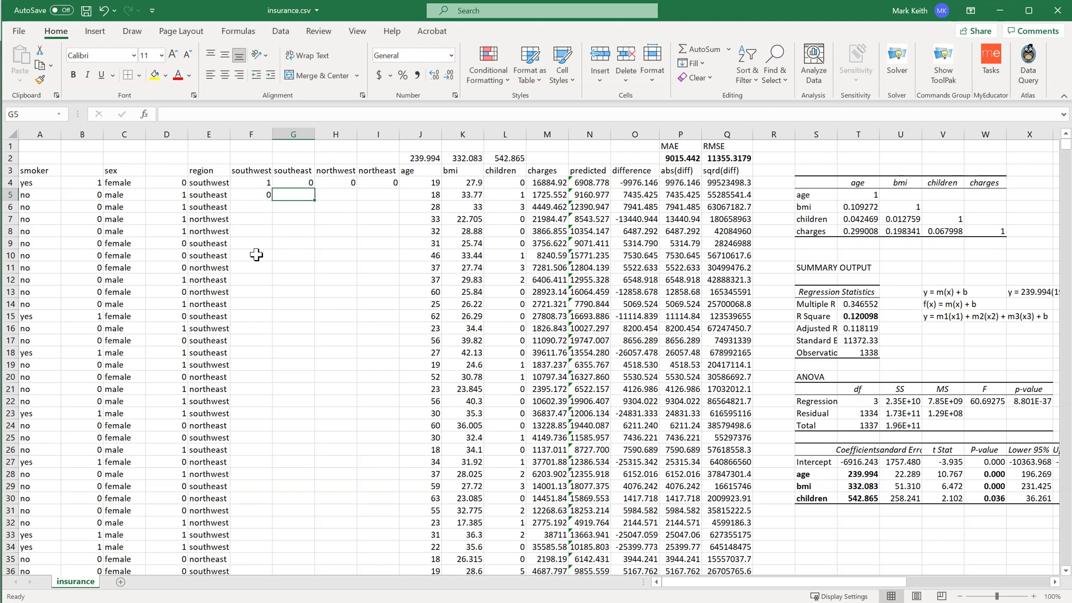
type("1")
key("Tab")
type("0")
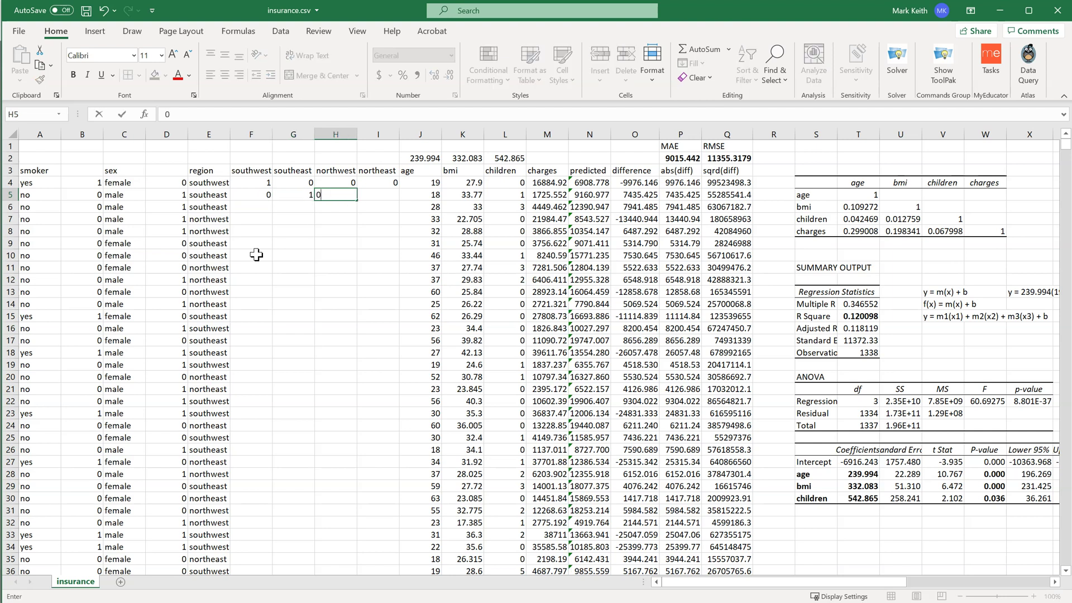
key("Tab")
type("0")
key("Tab")
key("Left")
key("Left")
key("Left")
key("Left")
key("Up")
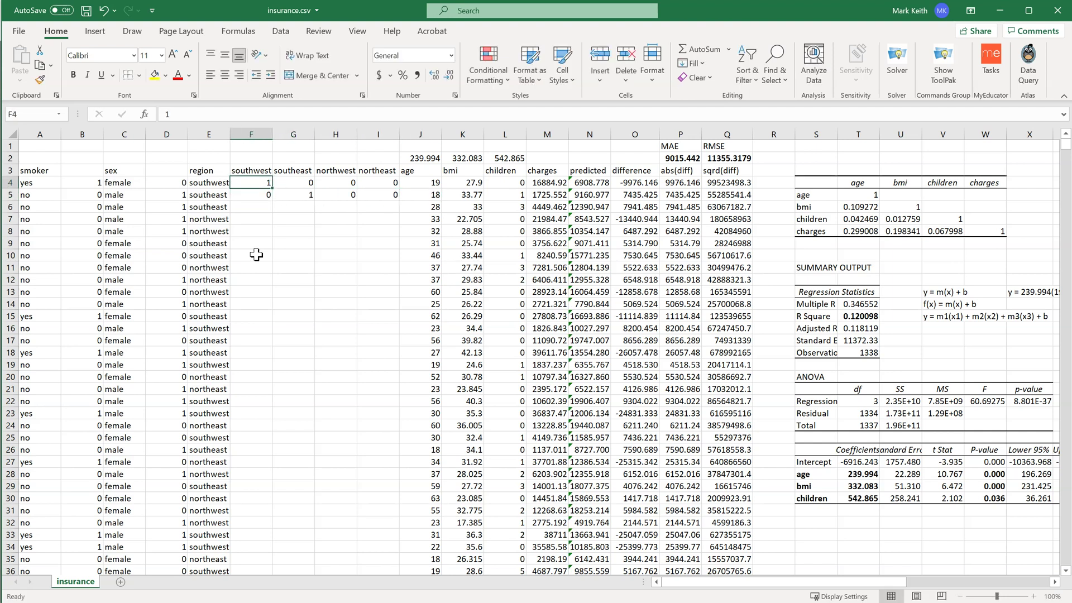
Select the region headings and both flag rows, F3:I5, to review them
key("shift+Right")
key("shift+Right")
key("shift+Right")
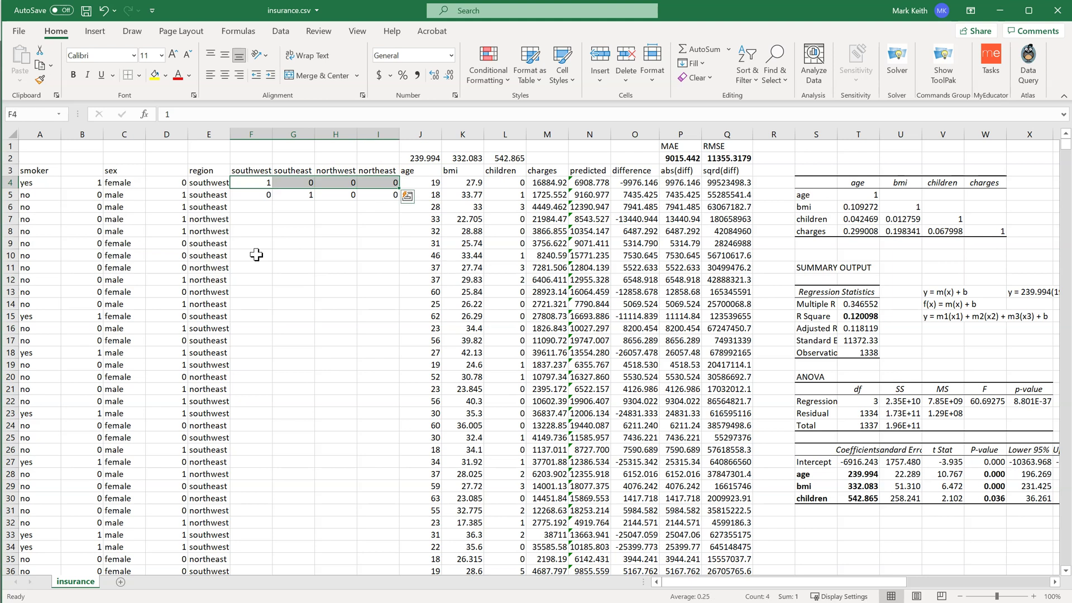
key("Left")
key("Left")
key("Right")
key("Up")
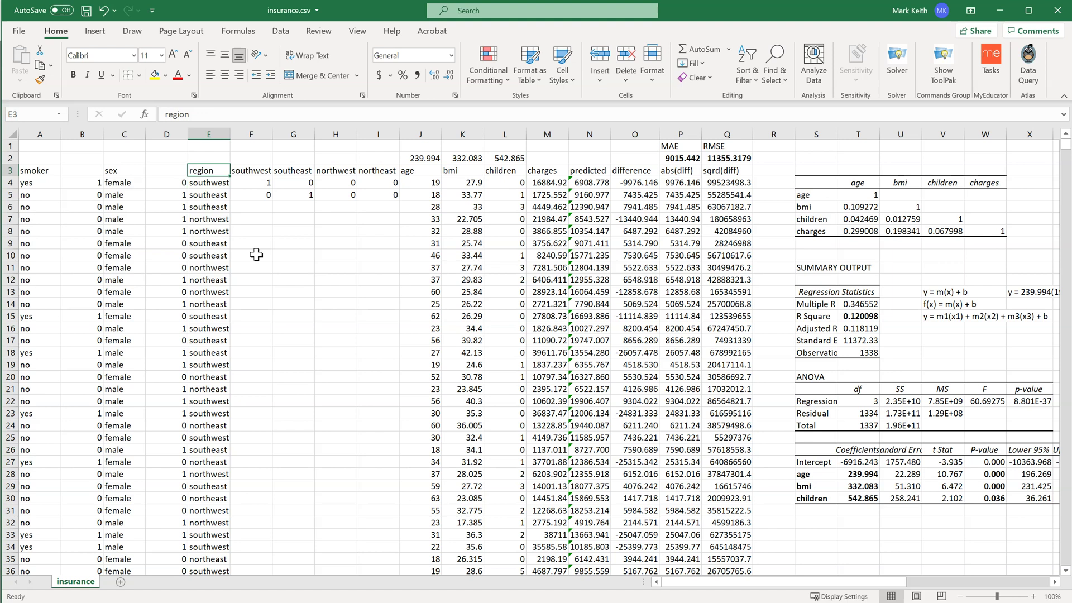
key("Down")
key("Right")
key("Up")
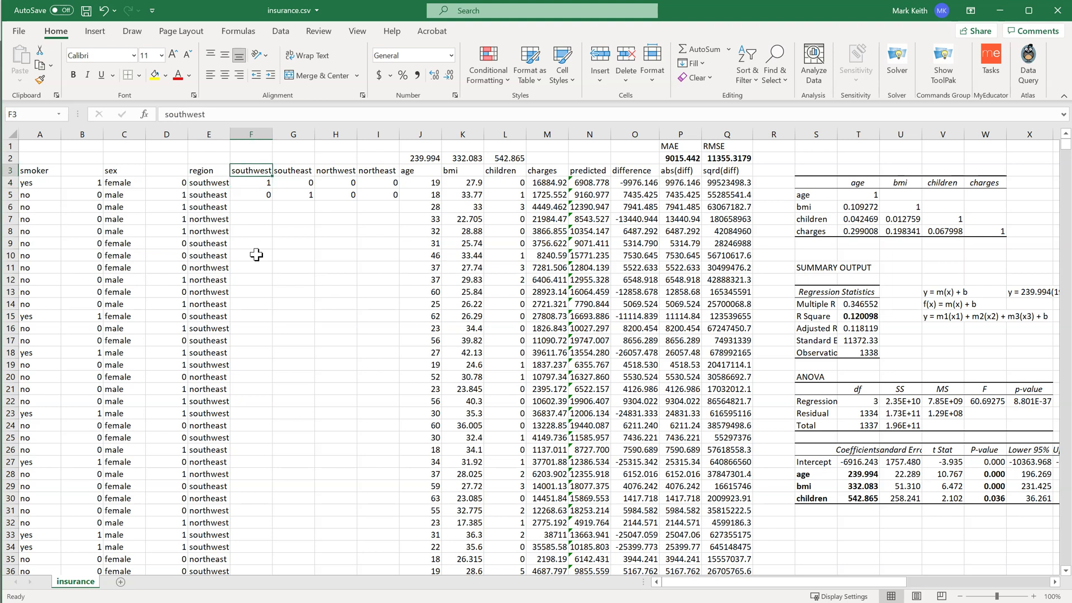
key("shift+Right")
key("shift+Right")
key("shift+Right")
key("shift+Down")
key("shift+Down")
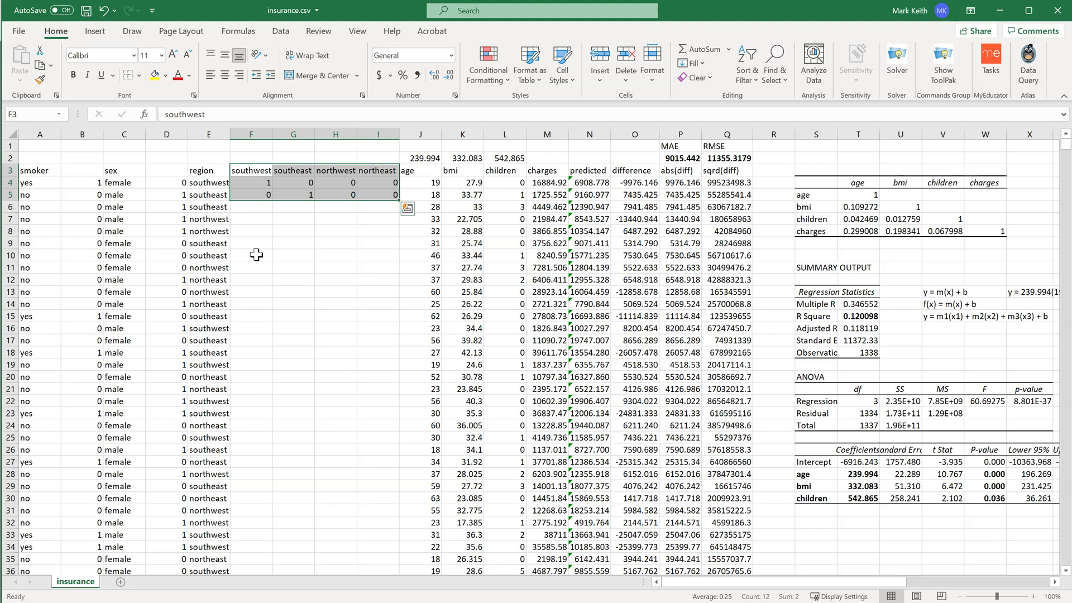
key("Left")
key("Right")
key("Down")
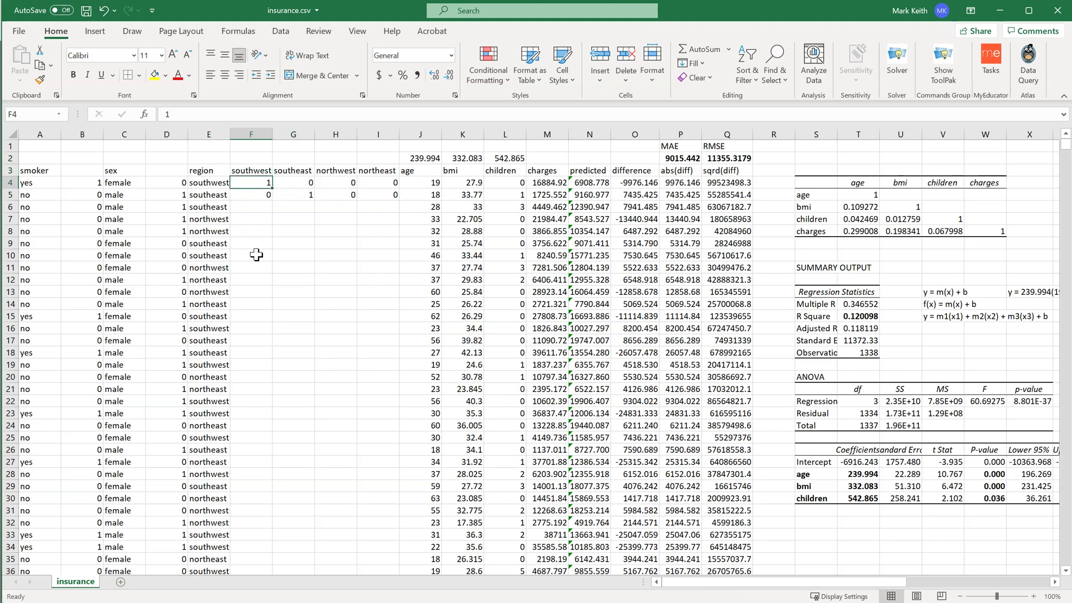
Enter =IF(E4="southwest", 1, 0) in F4 as the southwest flag
type("=")
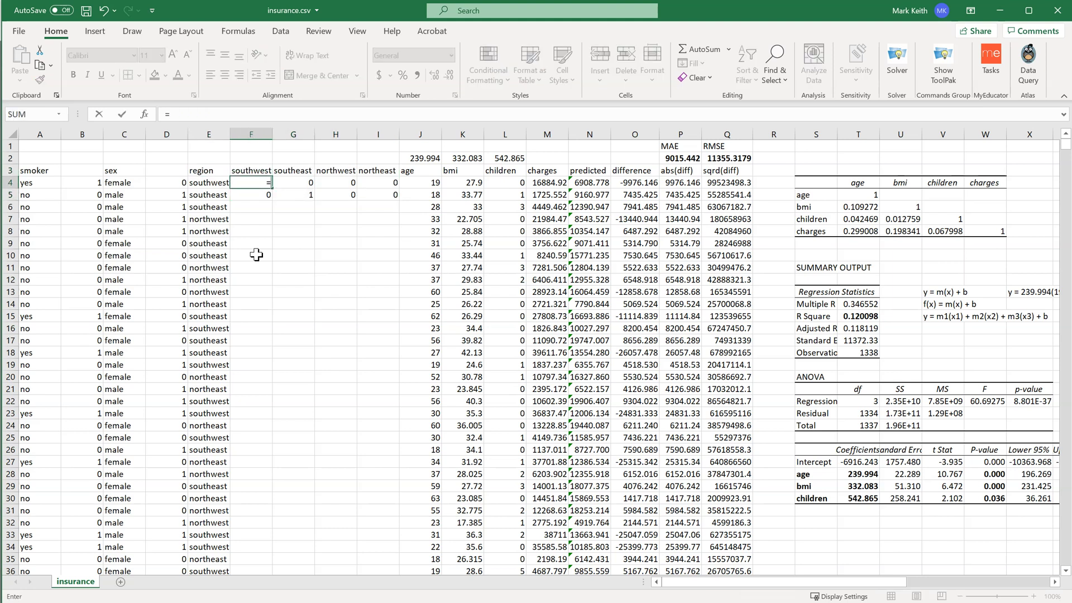
type("if(")
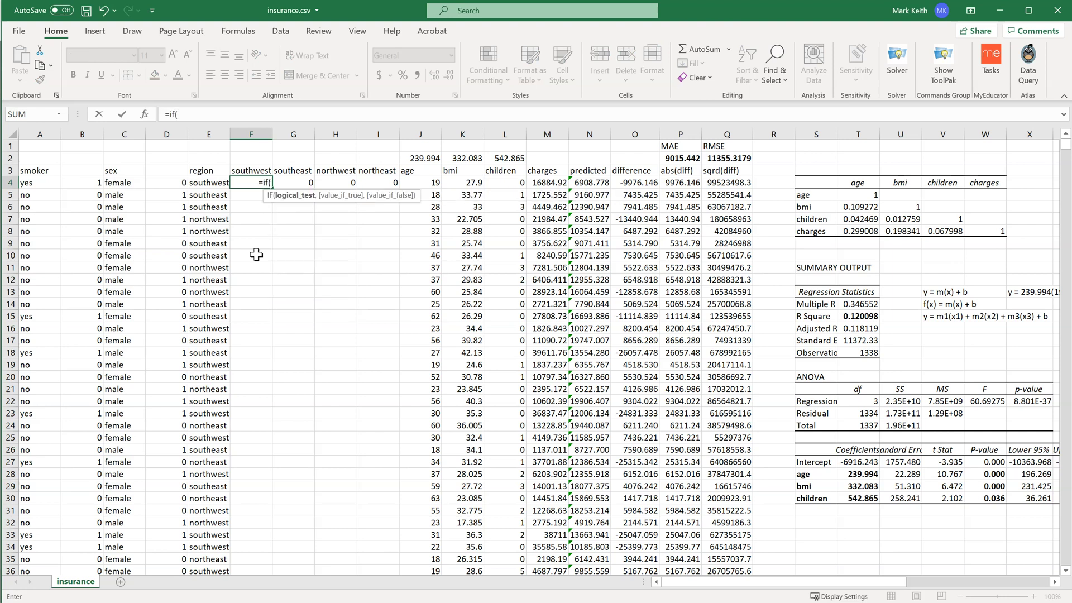
key("Left")
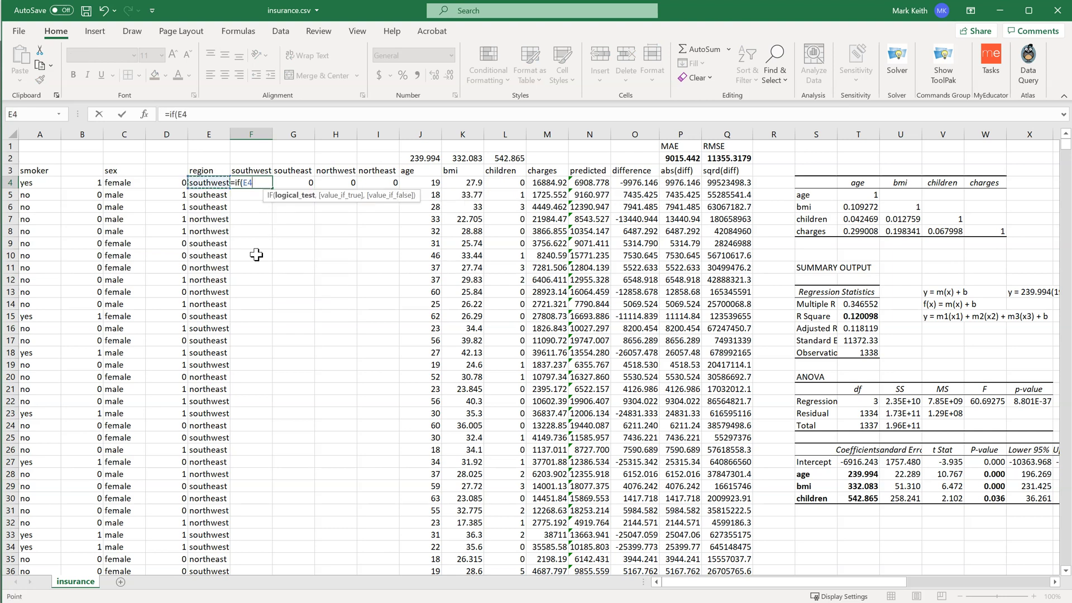
type("=\"s")
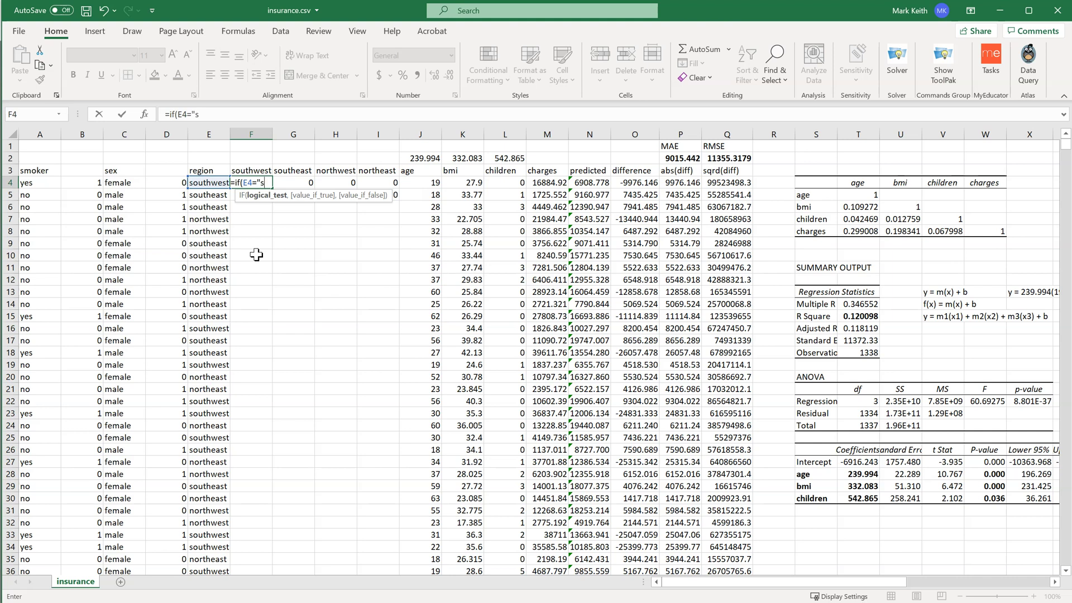
type("outhwest\"")
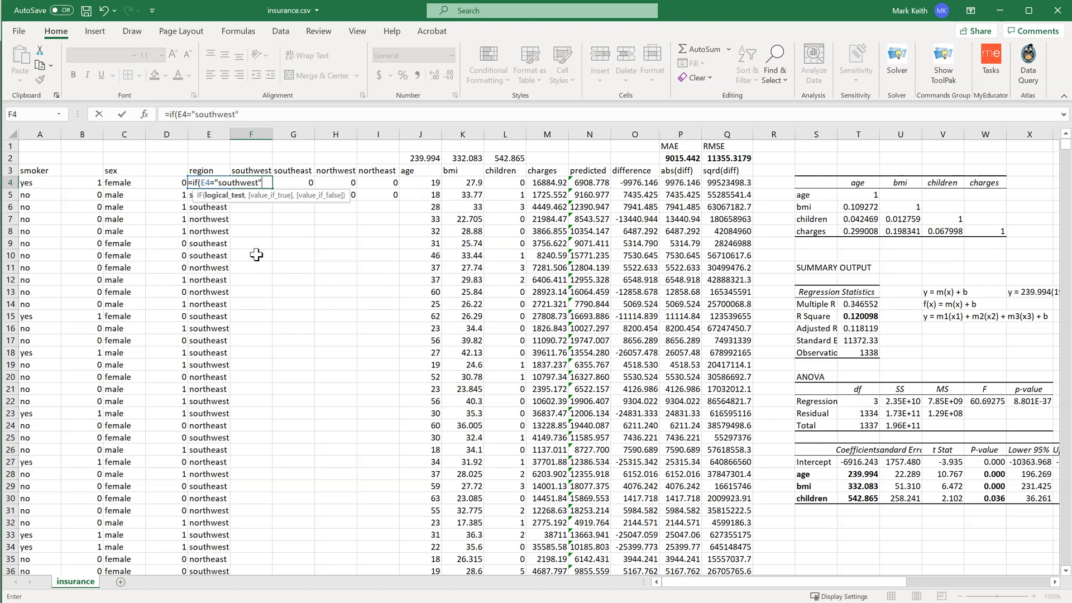
type(", 1,")
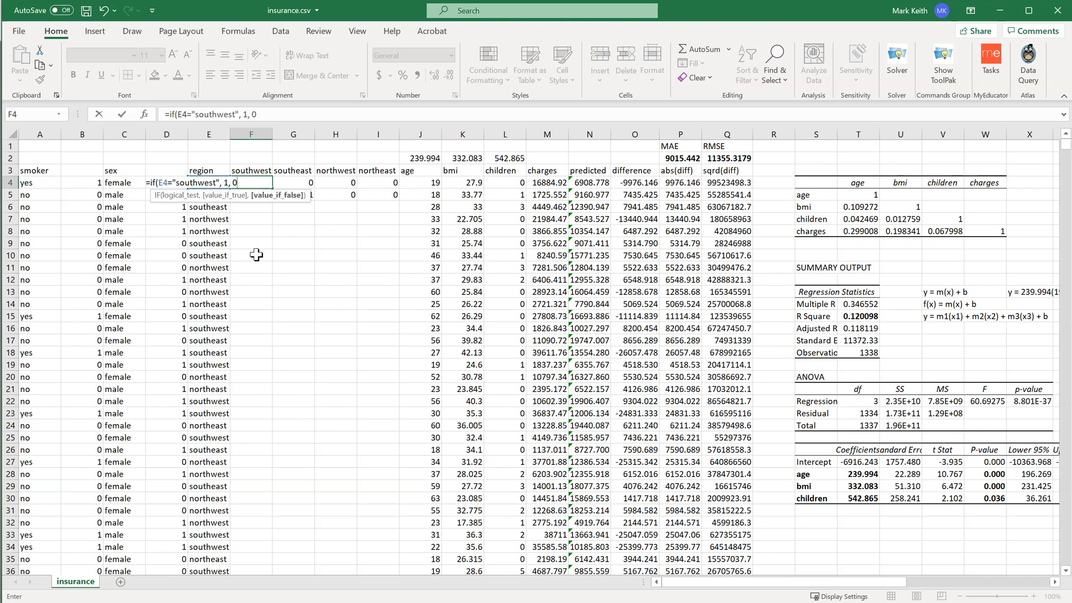
type(" 0")
key("ctrl+Return")
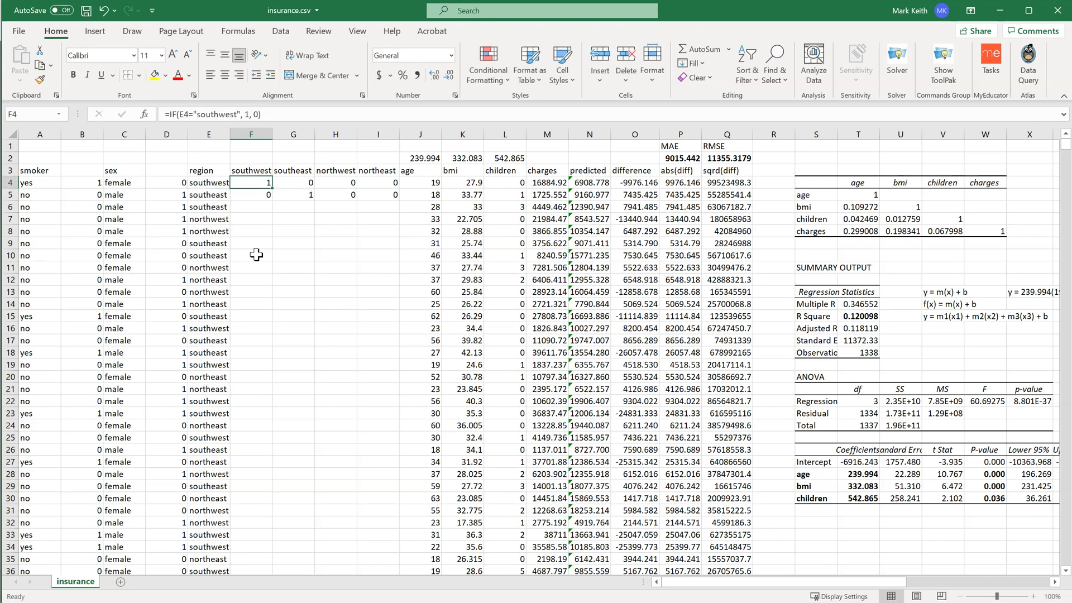
Copy the southwest formula into G4, H4 and I4
key("ctrl+c")
key("Right")
key("ctrl+v")
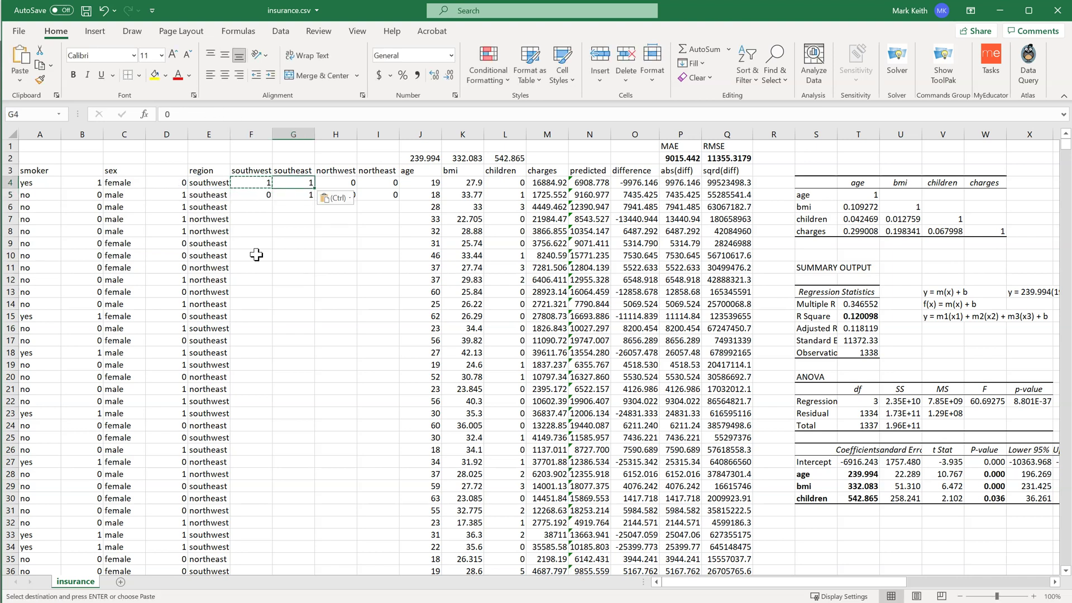
key("Right")
key("ctrl+v")
key("Right")
key("ctrl+v")
key("Left")
key("Left")
key("Left")
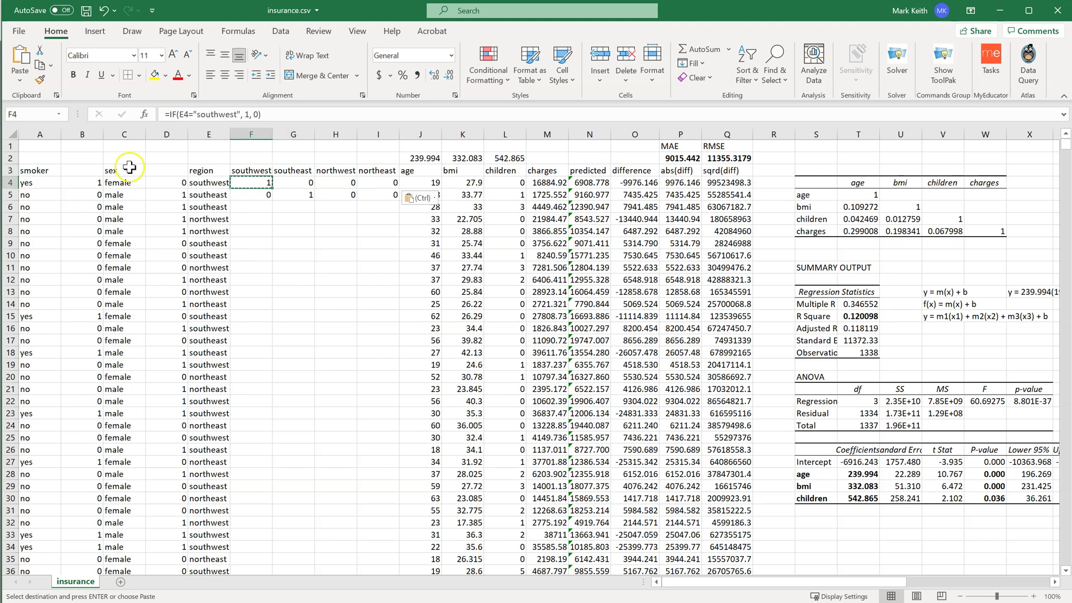
Lock the reference to $E4 in F4's formula and copy it across to I4
left_click(184, 115)
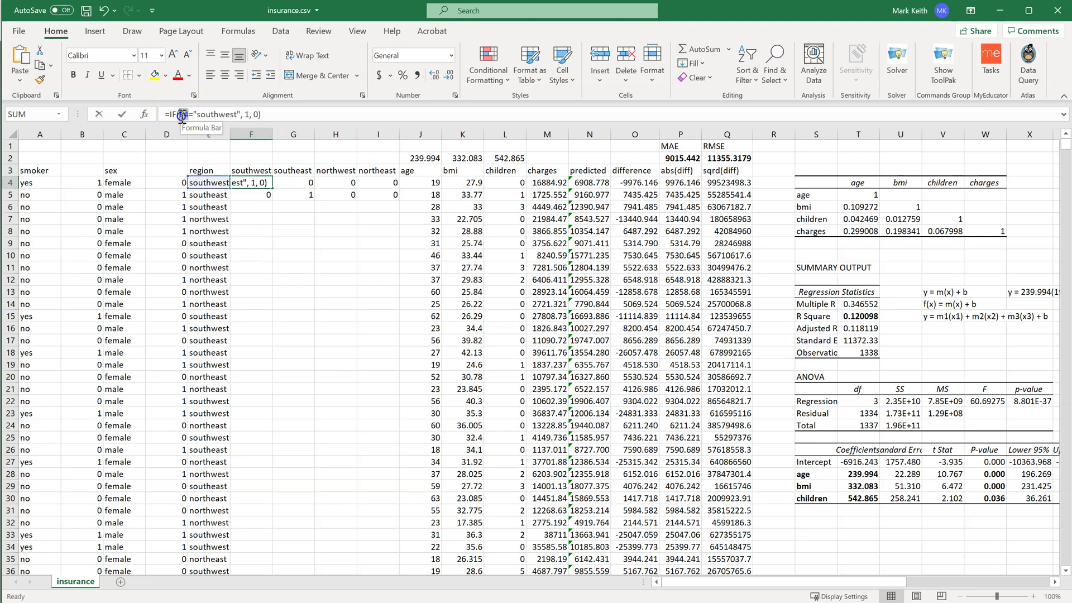
left_click(185, 114)
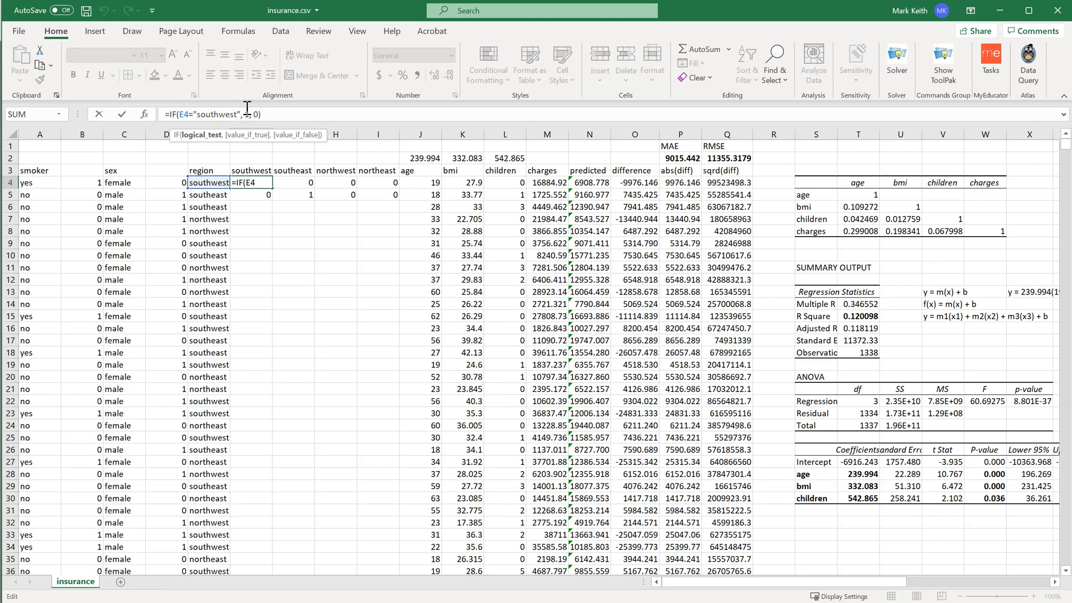
type("$")
key("ctrl+Return")
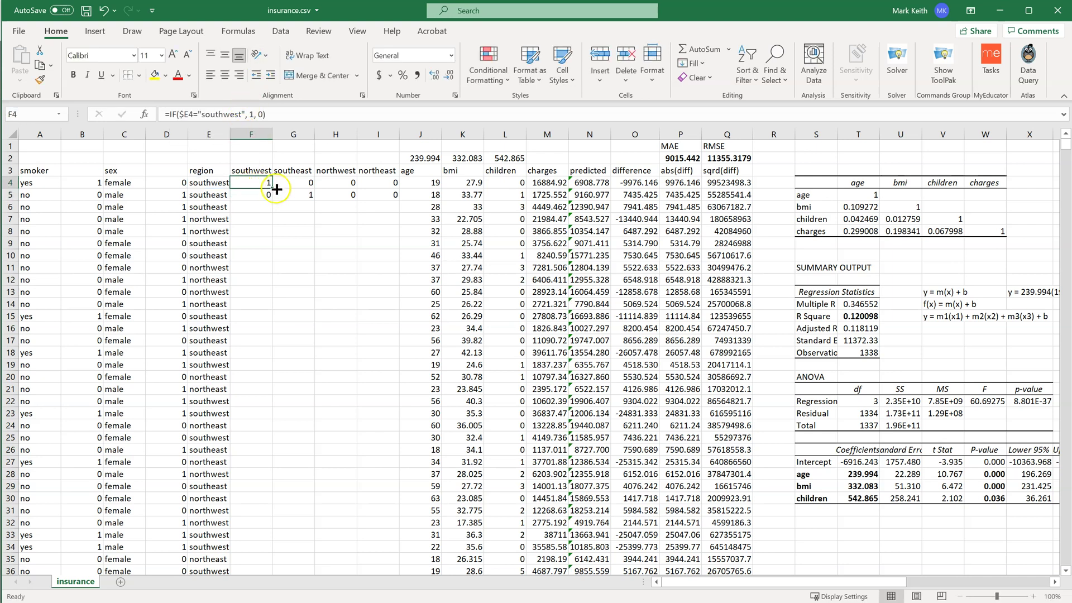
left_click_drag(272, 186, 371, 190)
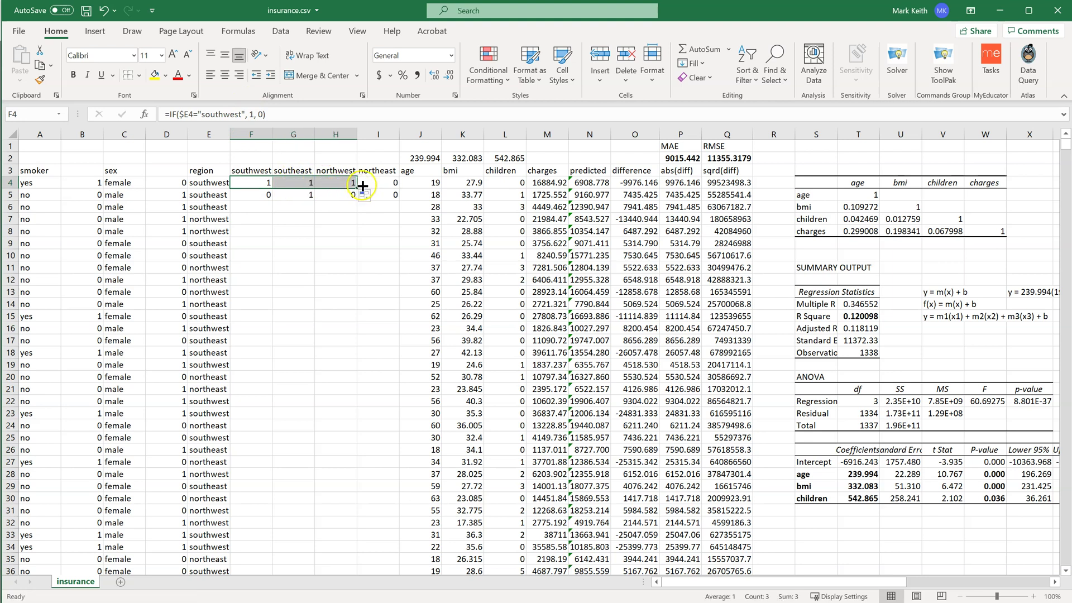
left_click_drag(357, 187, 385, 195)
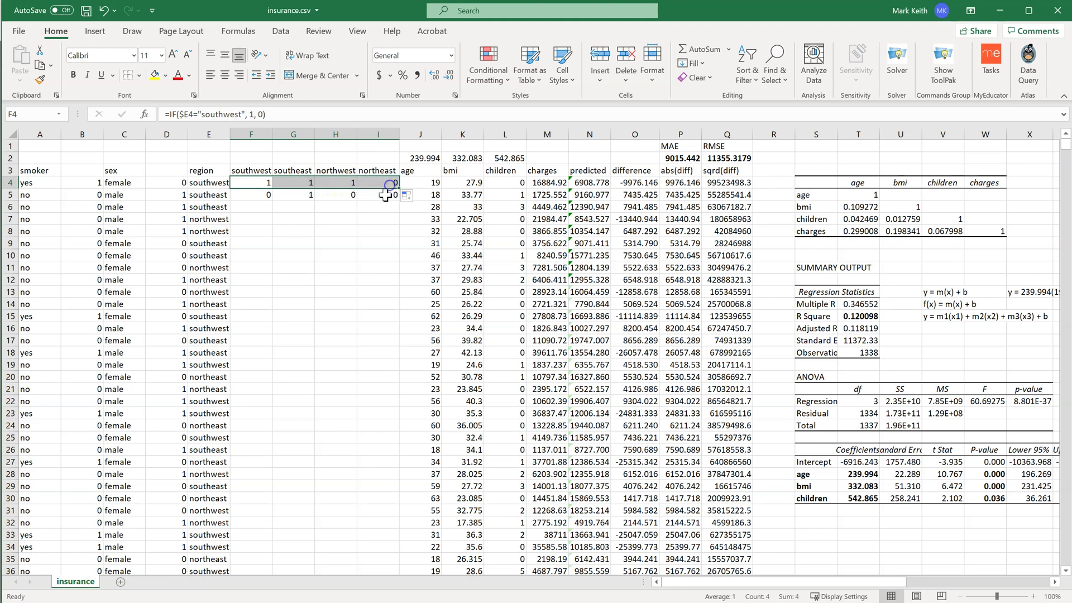
Change the tested region to southeast in G4 and northwest in H4
left_click(297, 183)
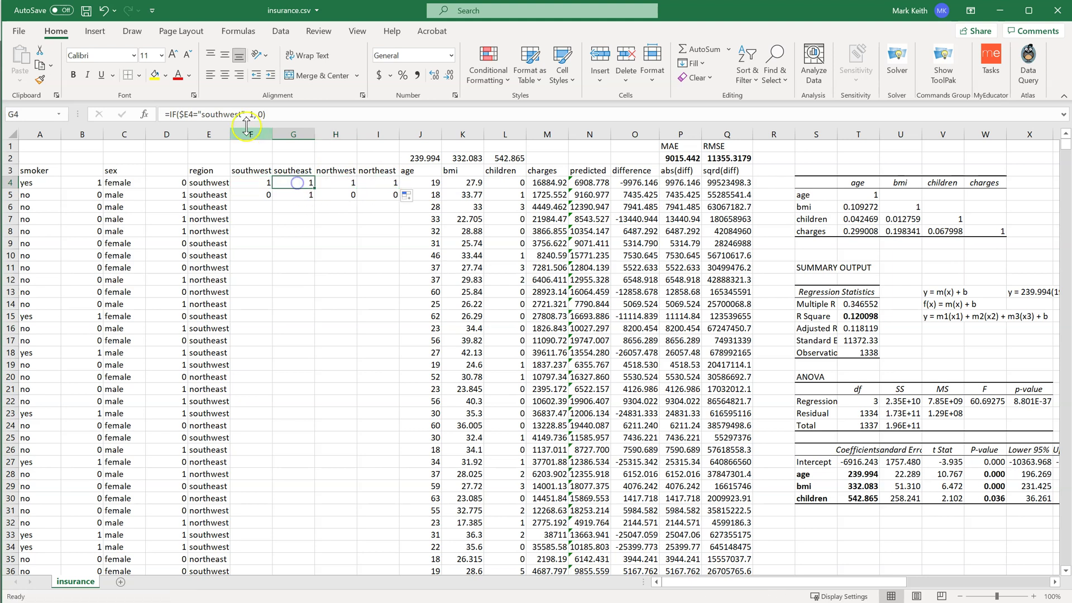
left_click(239, 114)
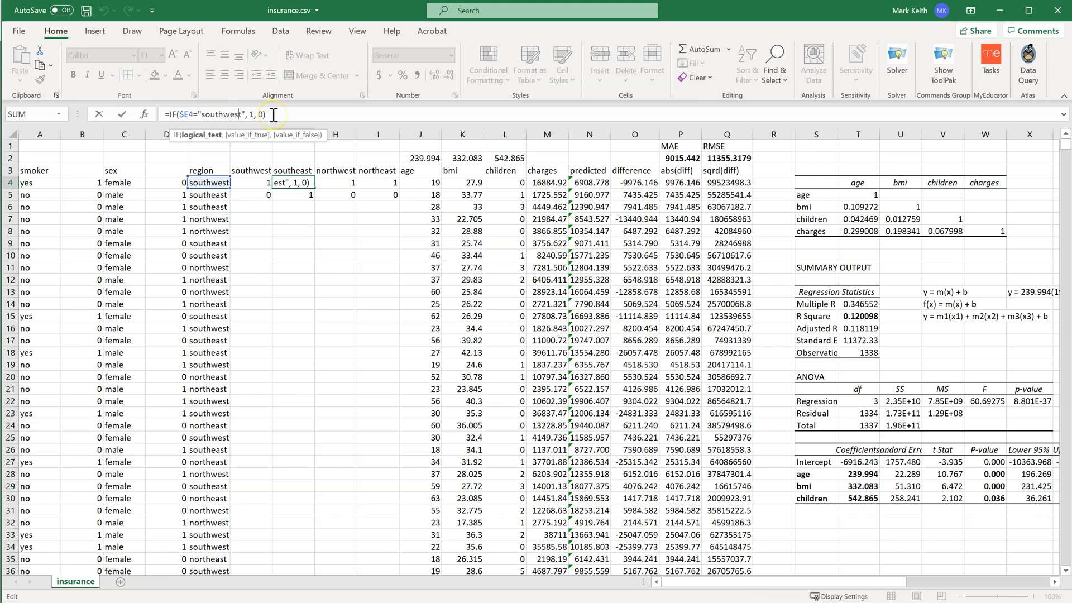
key("Left")
key("BackSpace")
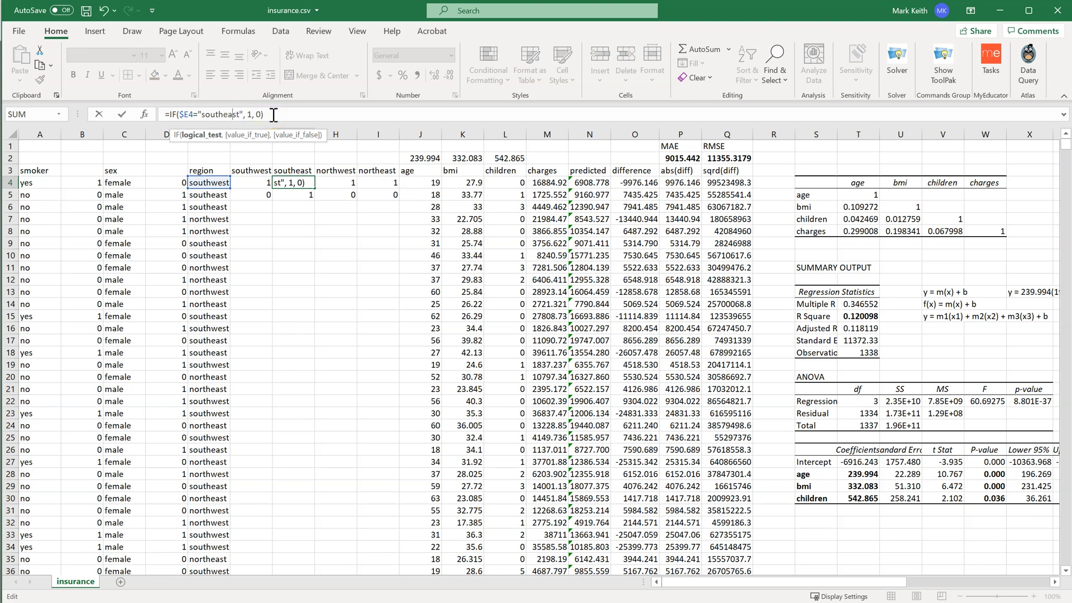
key("Tab")
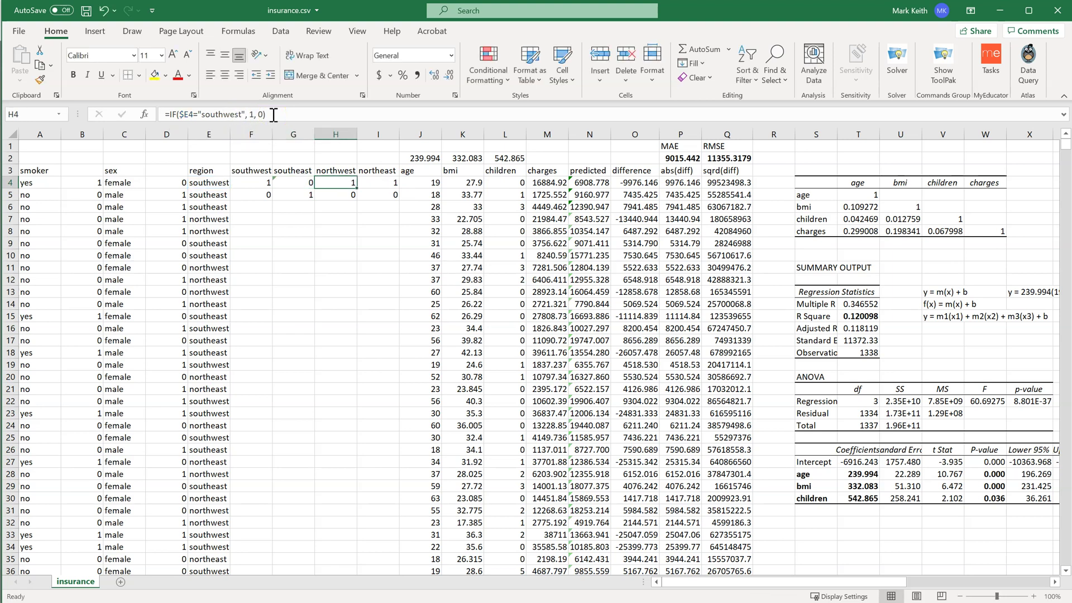
left_click(226, 114)
key("BackSpace")
key("BackSpace")
key("BackSpace")
key("BackSpace")
key("BackSpace")
key("BackSpace")
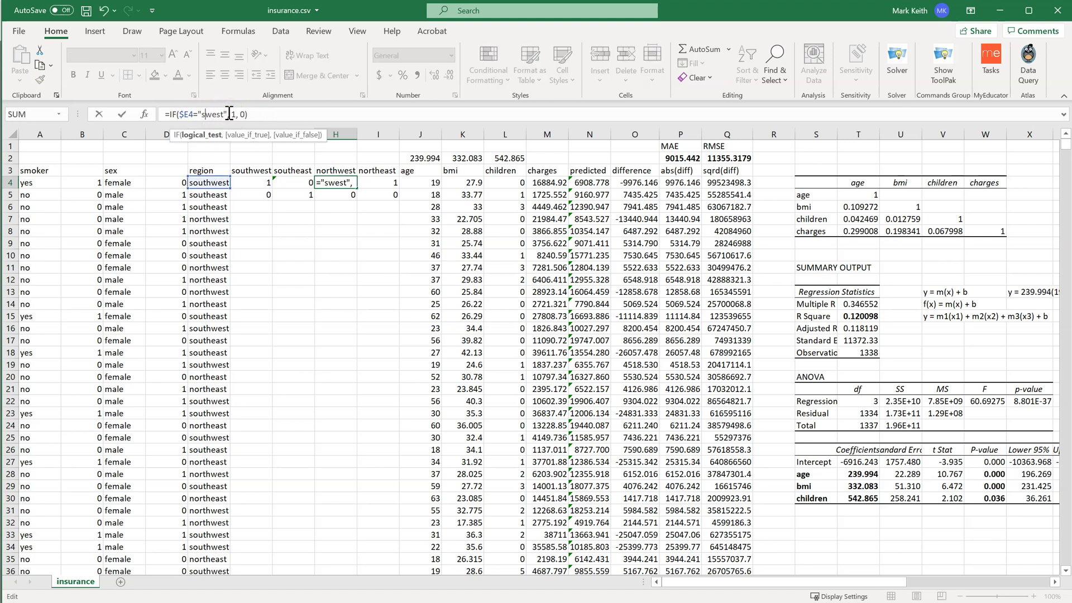
type("northw")
key("Tab")
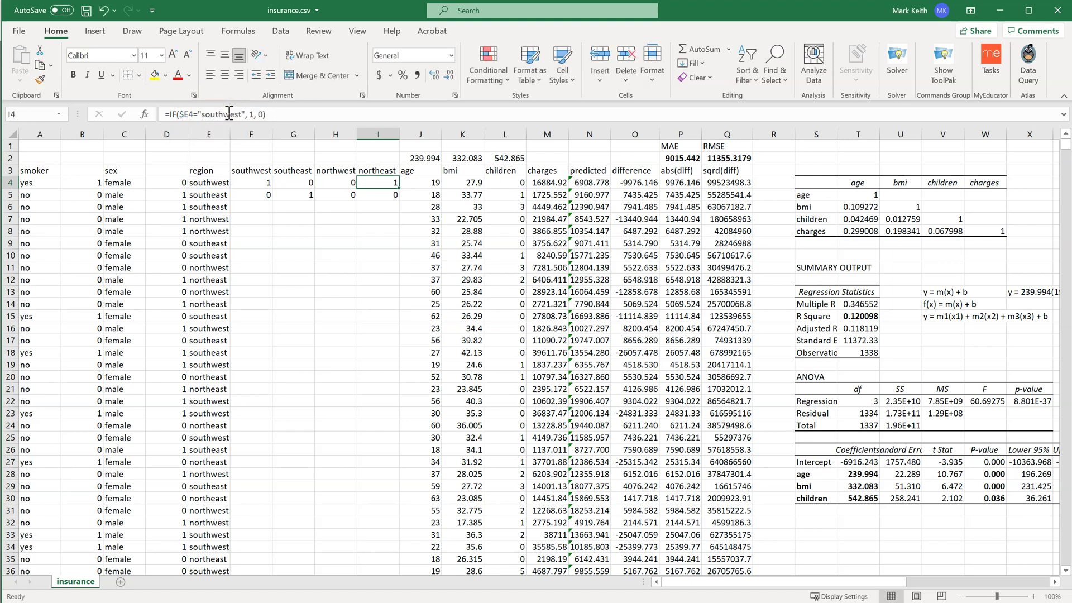
Change I4's formula to test for northeast
left_click(229, 114)
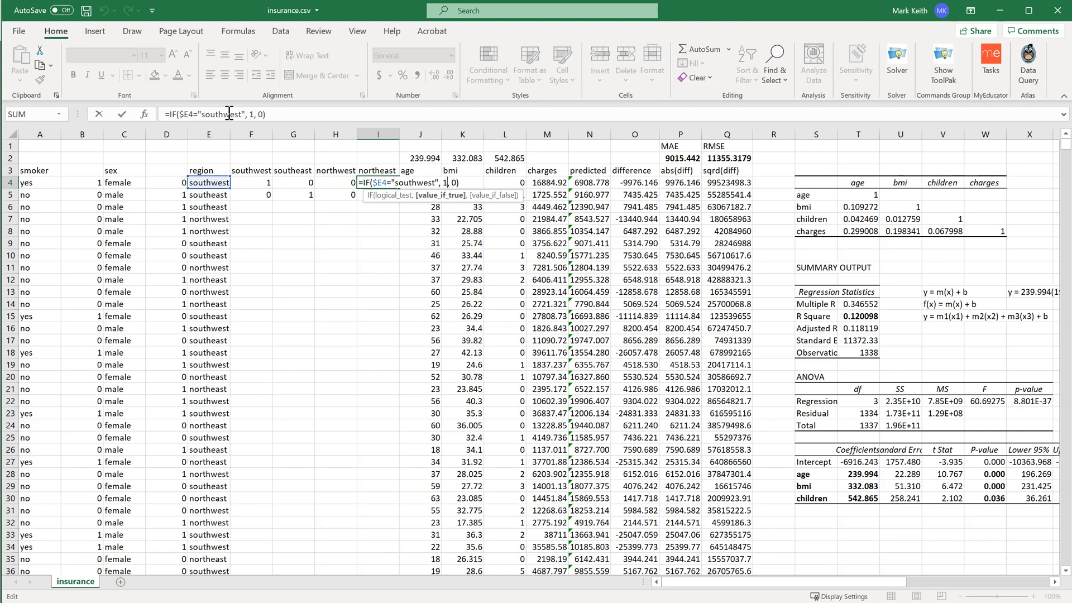
key("BackSpace")
key("BackSpace")
key("BackSpace")
key("BackSpace")
key("BackSpace")
key("BackSpace")
key("BackSpace")
key("BackSpace")
key("BackSpace")
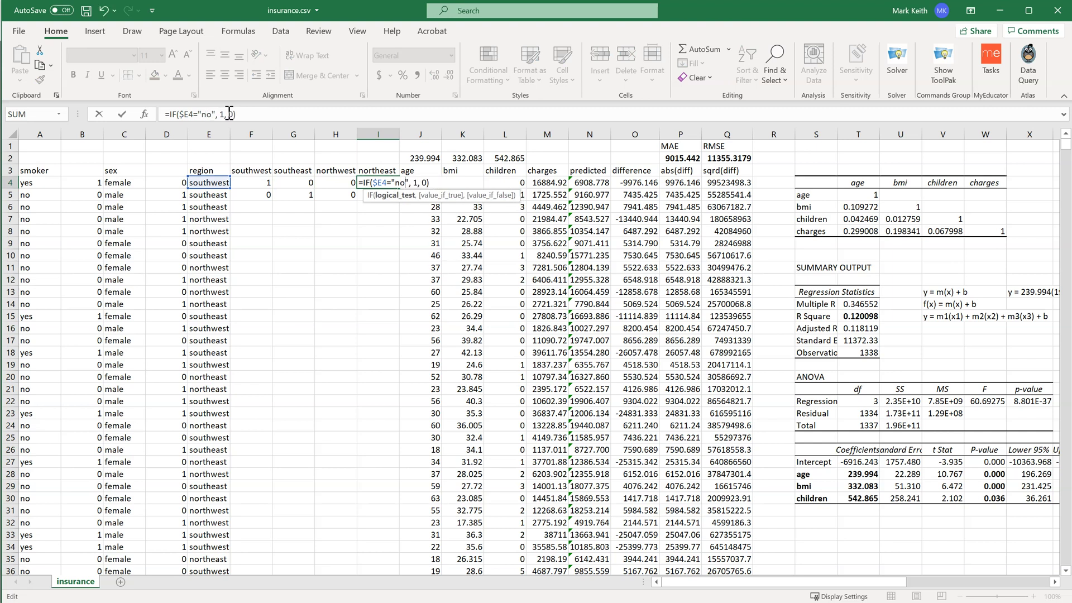
type("norhesa")
key("Left")
key("Left")
key("Left")
key("Left")
type("t")
key("Right")
key("Right")
key("Right")
key("Right")
key("BackSpace")
key("BackSpace")
type("ast")
key("Return")
Fill the F4:I4 region formulas down to the last data row
key("Up")
key("Left")
key("Left")
key("Left")
key("shift+Right")
key("shift+Right")
key("shift+Right")
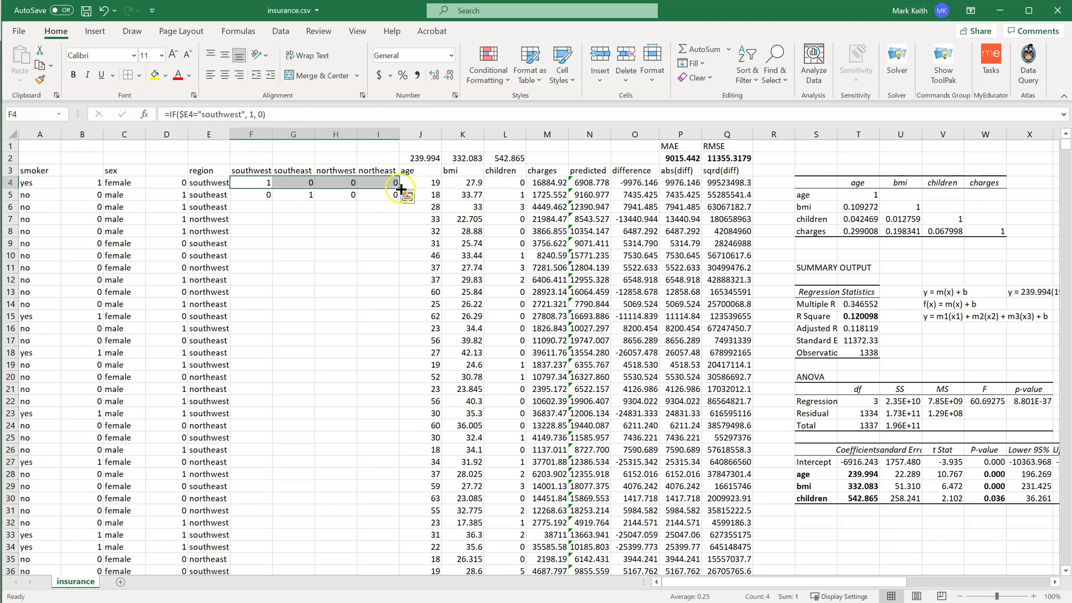
key("shift+Down")
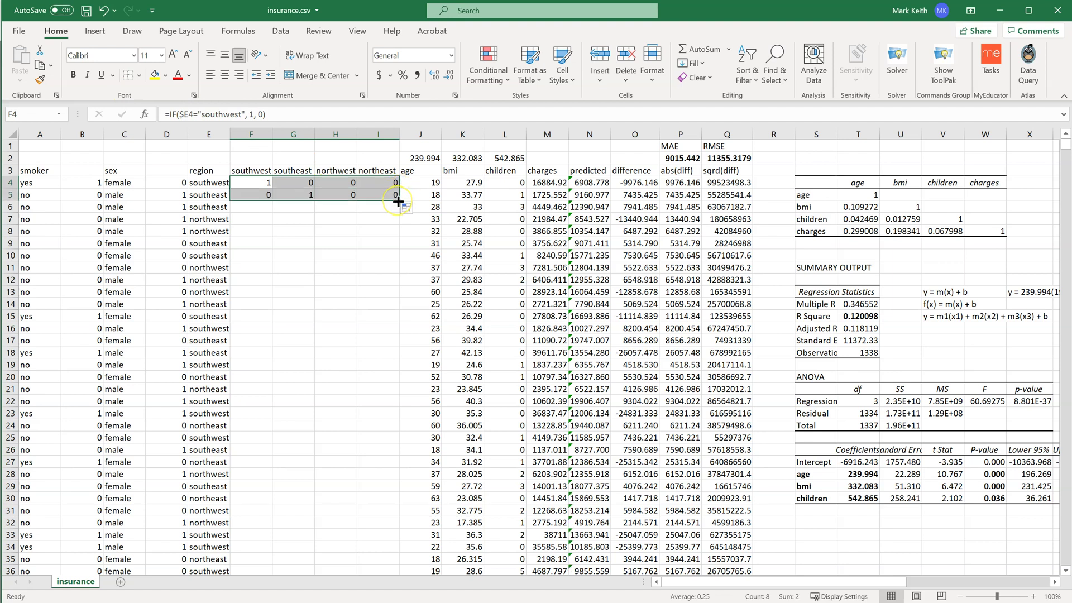
double_click(398, 201)
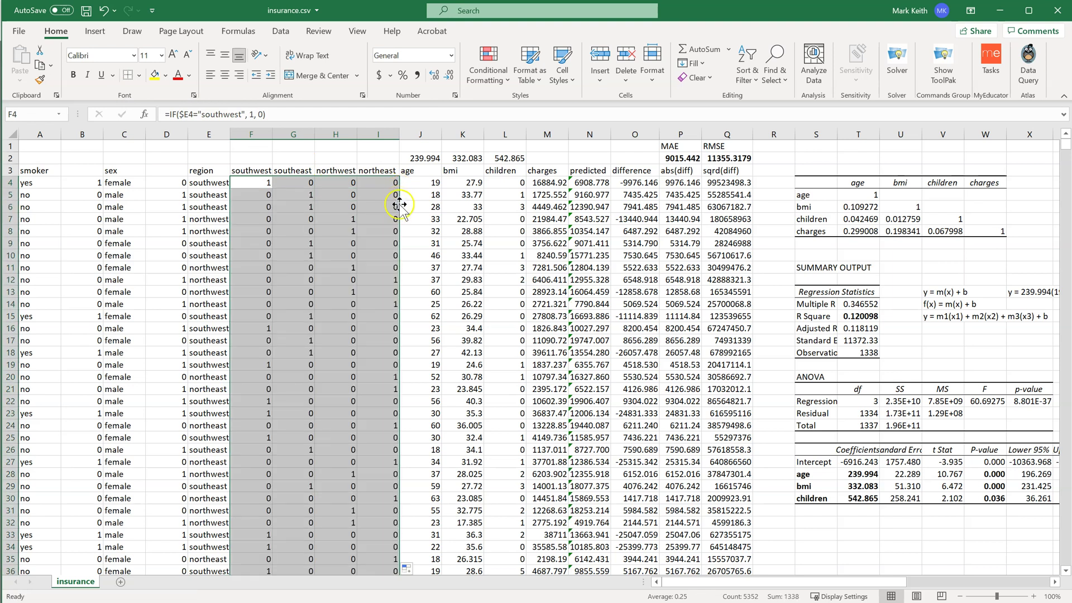
left_click(386, 219)
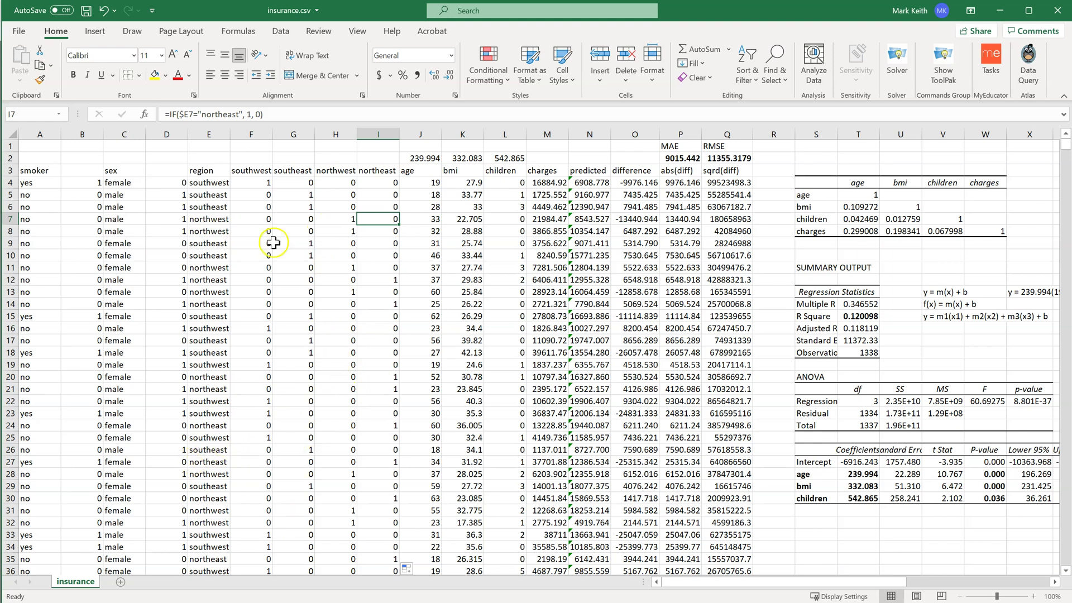
Move the sex text column to column B and the region text column to column C
left_click(216, 133)
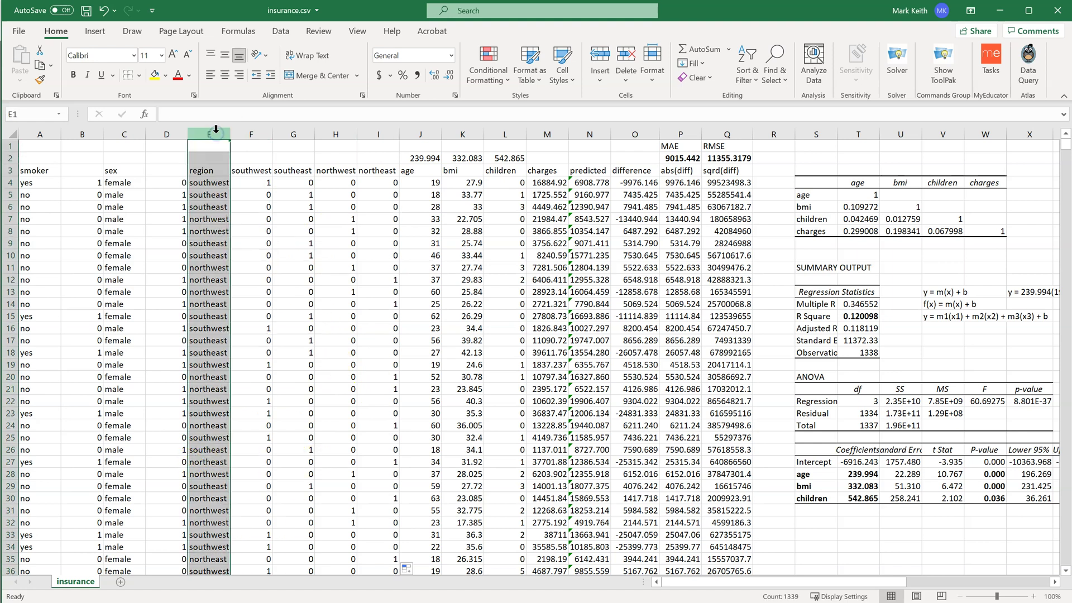
left_click(134, 134)
key("ctrl+x")
left_click(84, 134)
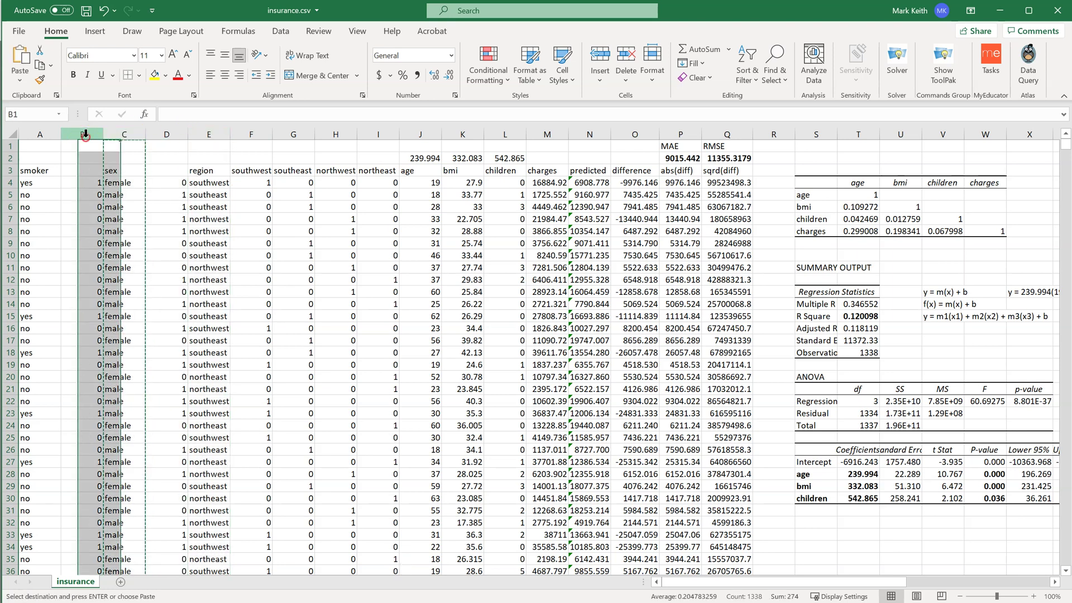
right_click(84, 135)
left_click(110, 244)
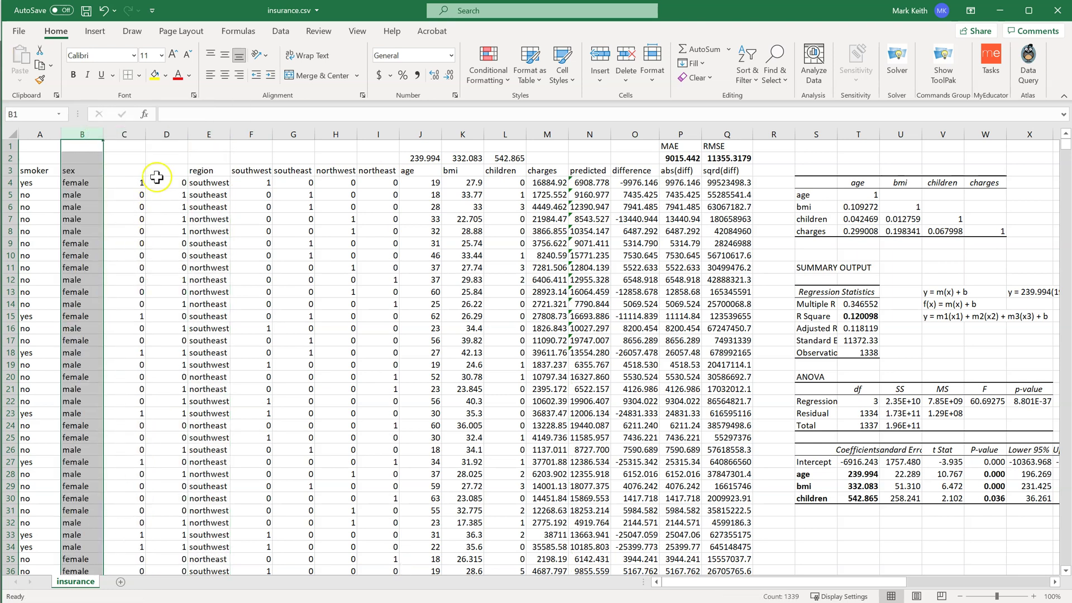
left_click(209, 134)
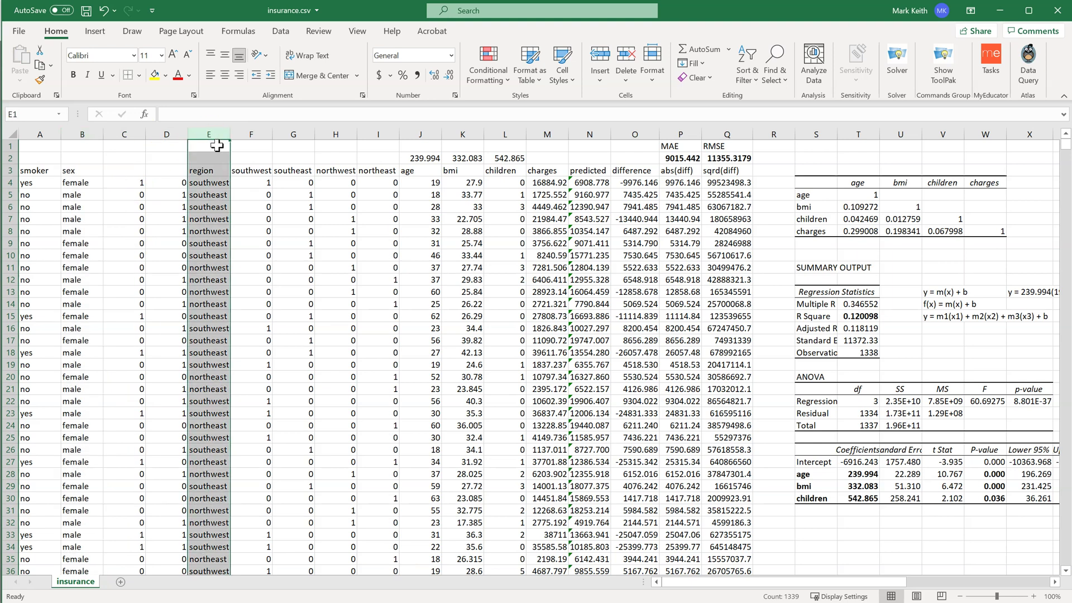
key("ctrl+x")
right_click(124, 134)
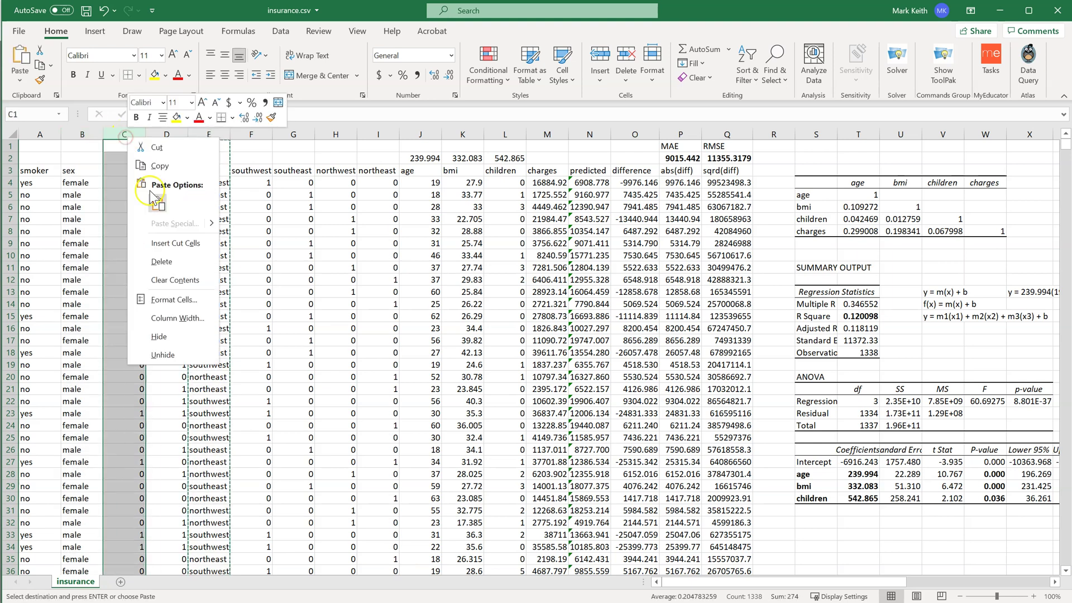
left_click(166, 246)
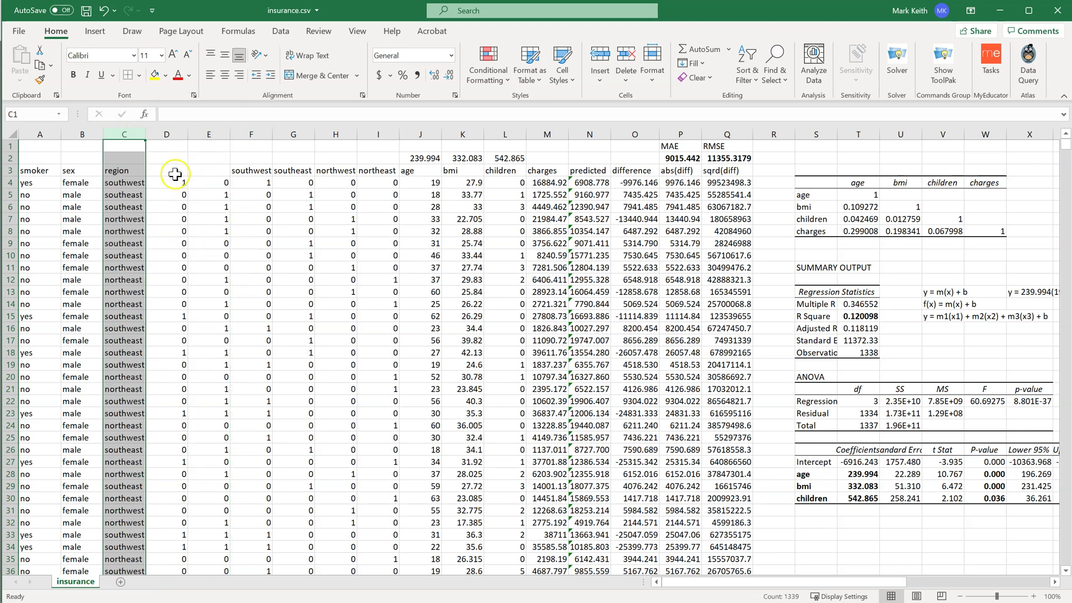
Type the headers smoker in D3 and sex in E3
left_click_drag(167, 170, 336, 186)
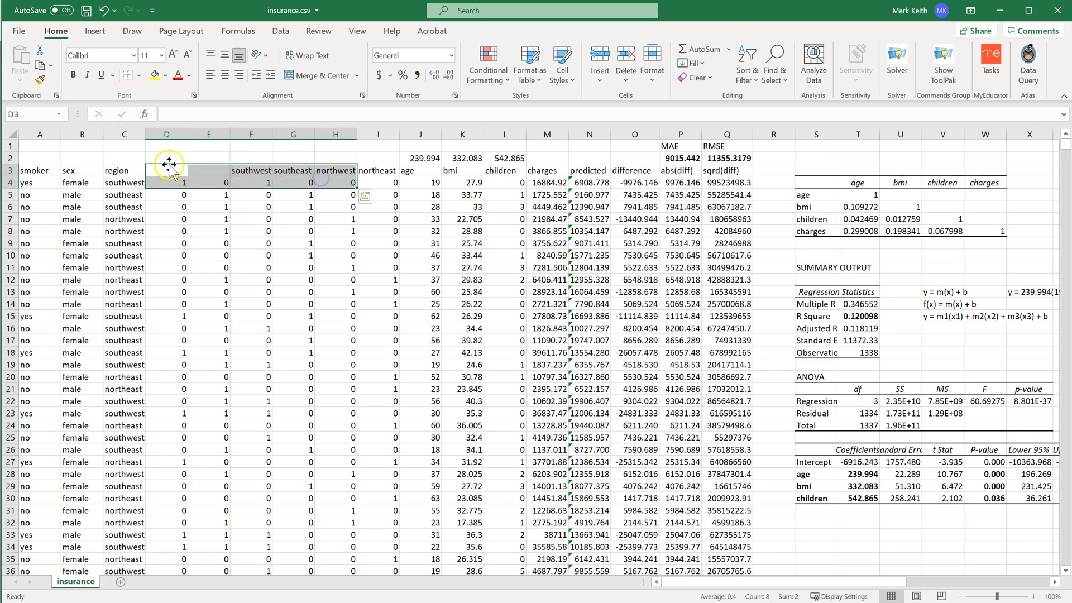
key("Left")
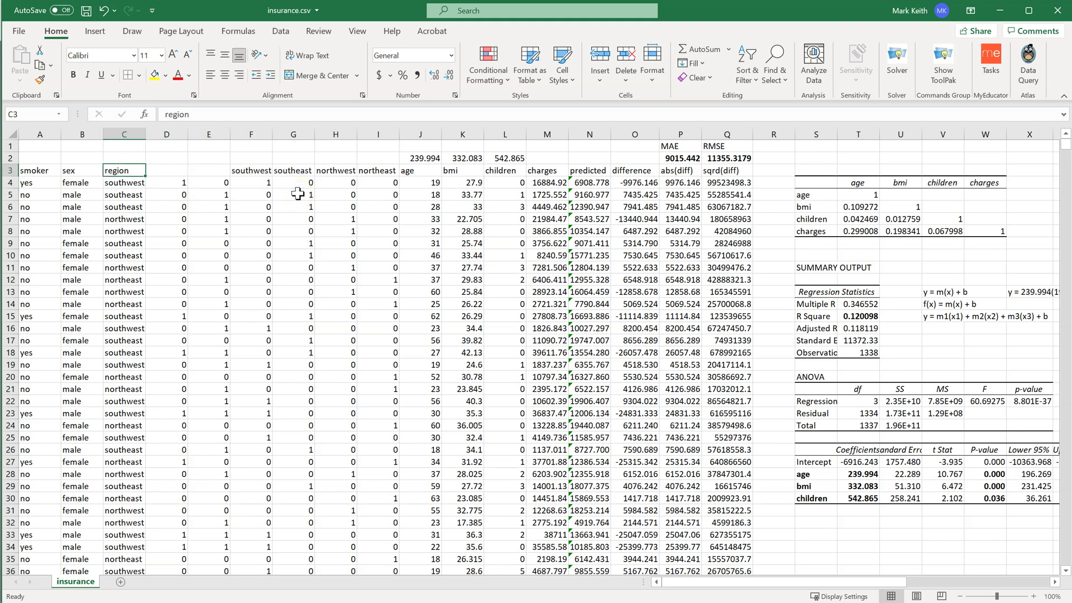
key("Right")
type("sm")
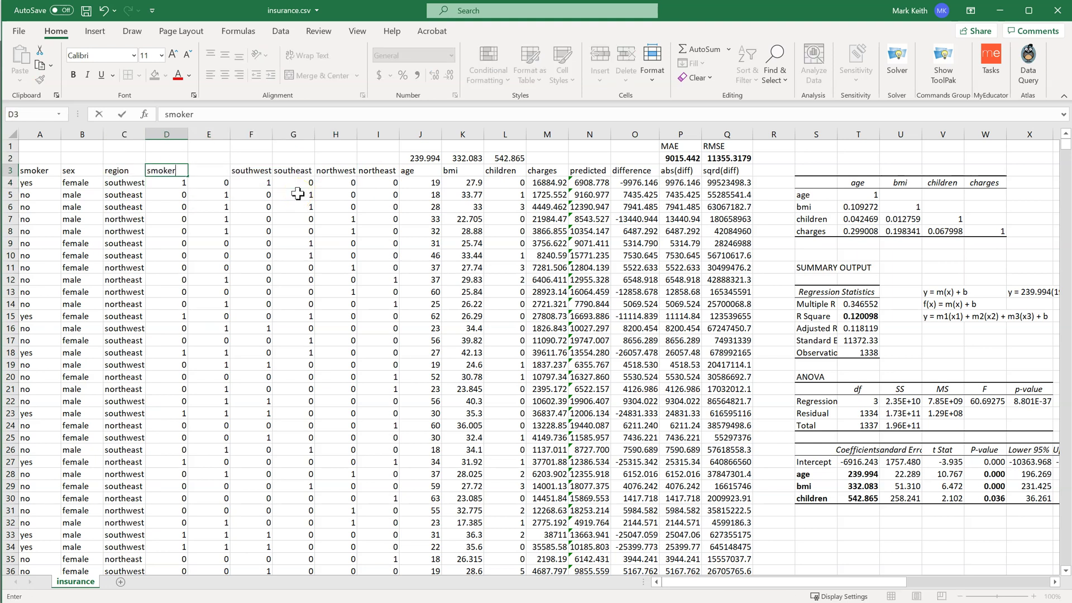
key("Tab")
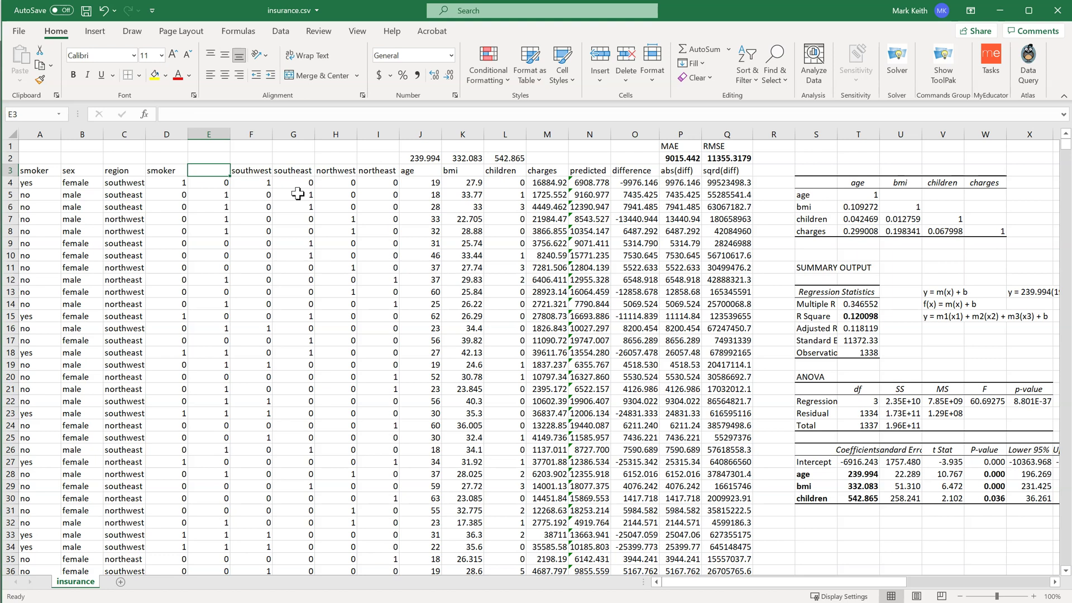
type("sex")
key("Return")
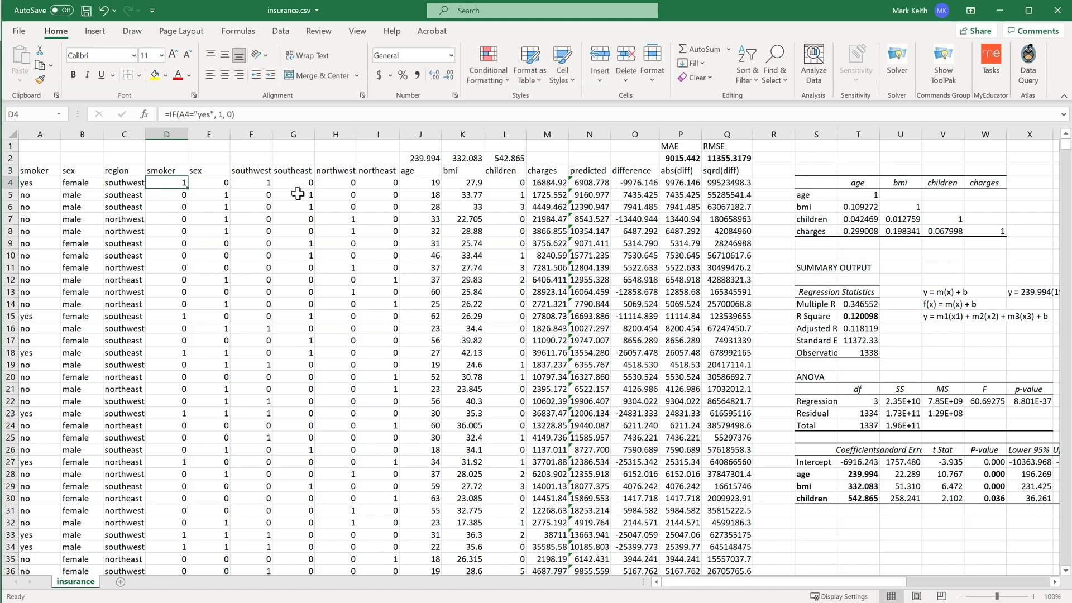
Launch the Regression tool from Data Analysis with an empty cell selected
left_click_drag(413, 158, 492, 158)
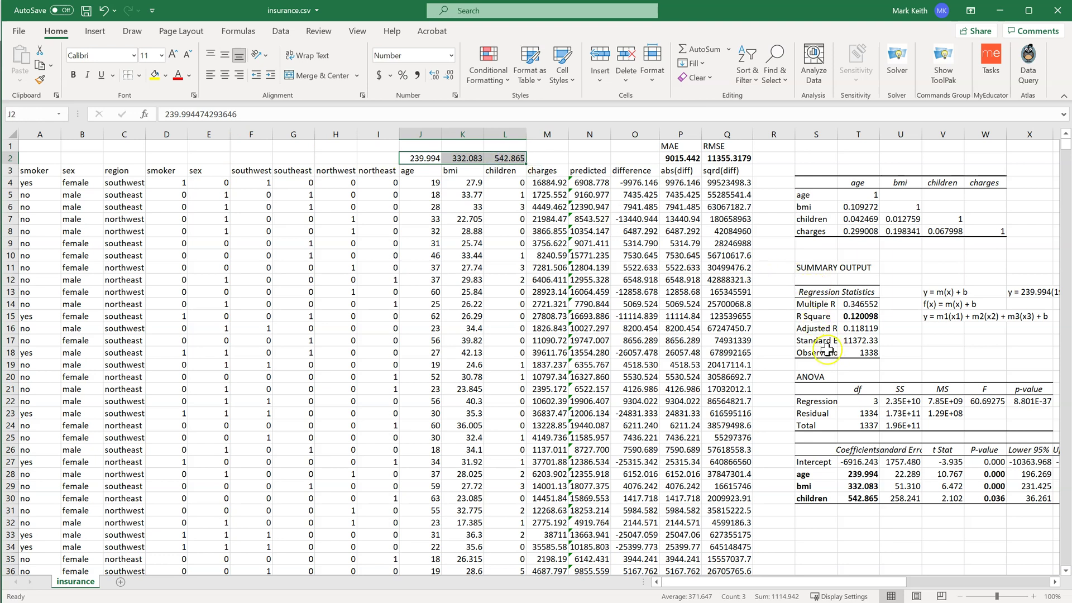
scroll(826, 351, "down", 3)
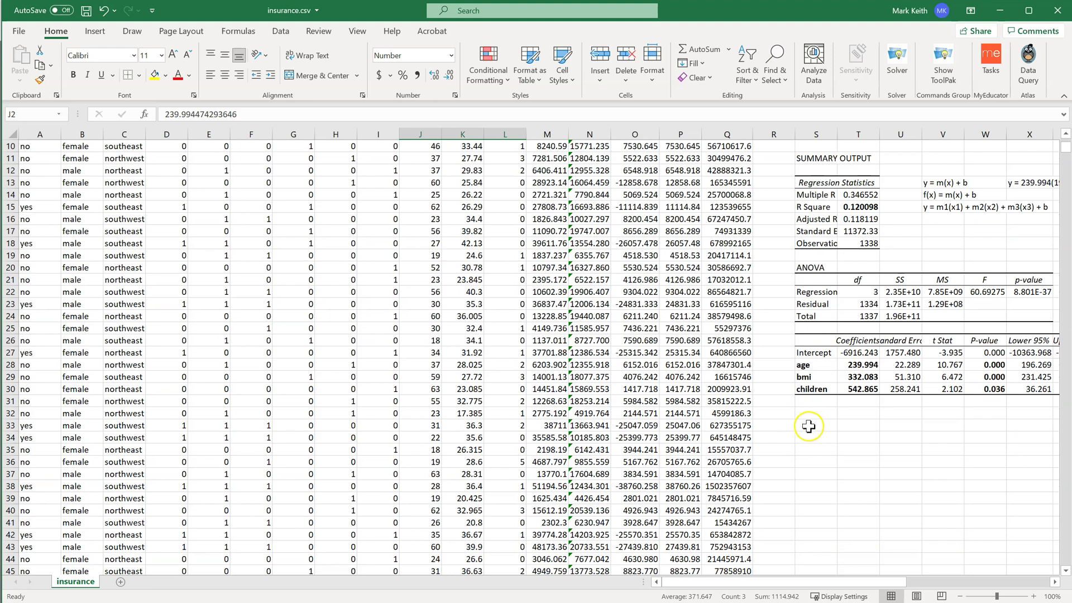
left_click(808, 426)
scroll(832, 385, "up", 3)
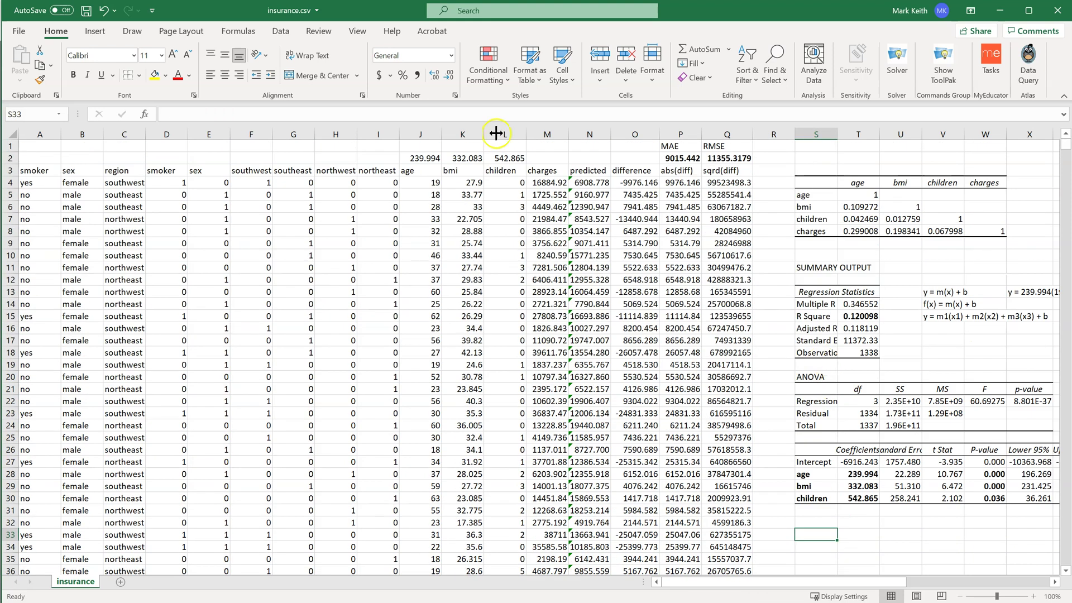
left_click(281, 34)
left_click(1015, 53)
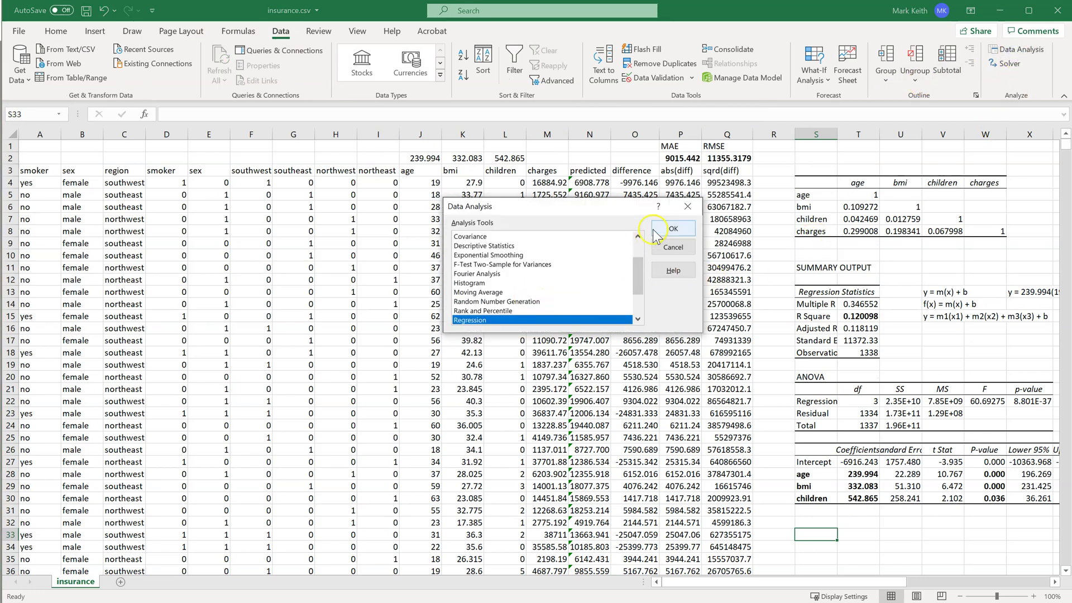
left_click(656, 234)
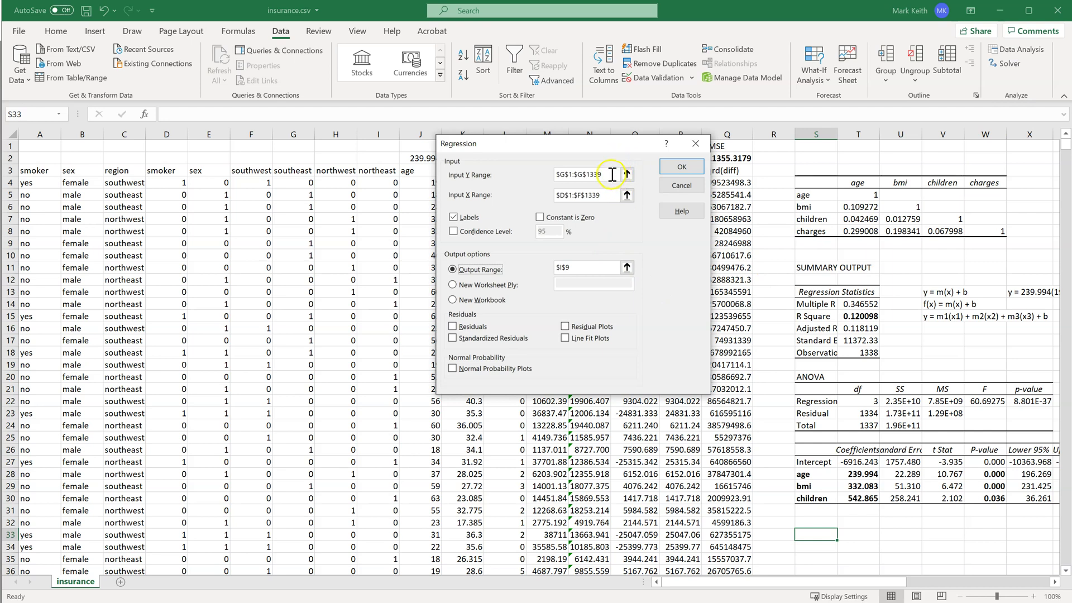
Move the dialog aside and arrow the Input Y Range reference toward the charges header M3
left_click_drag(607, 144, 607, 255)
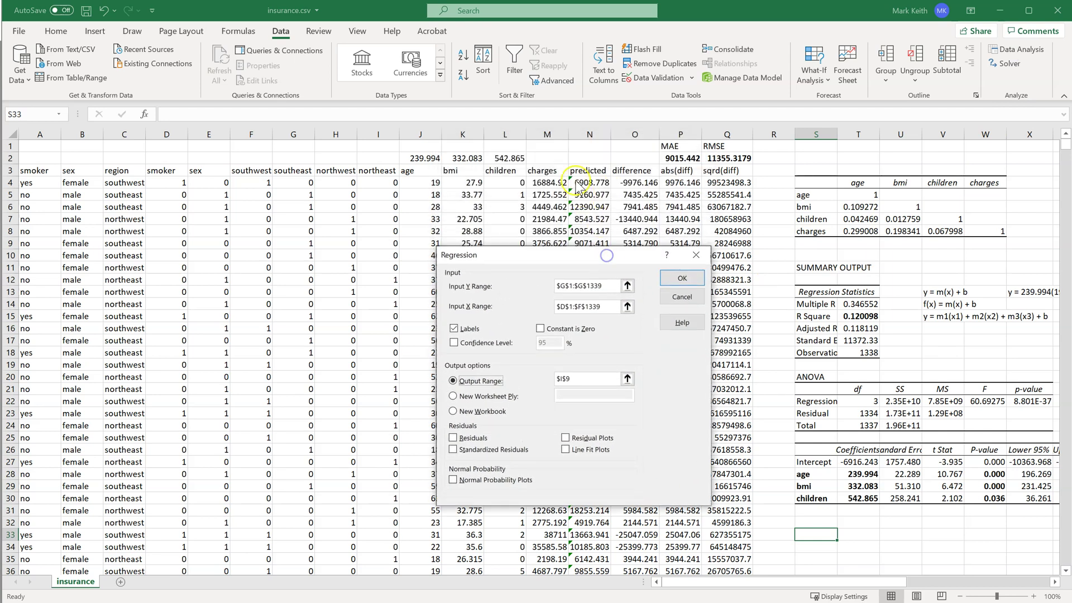
left_click(566, 285)
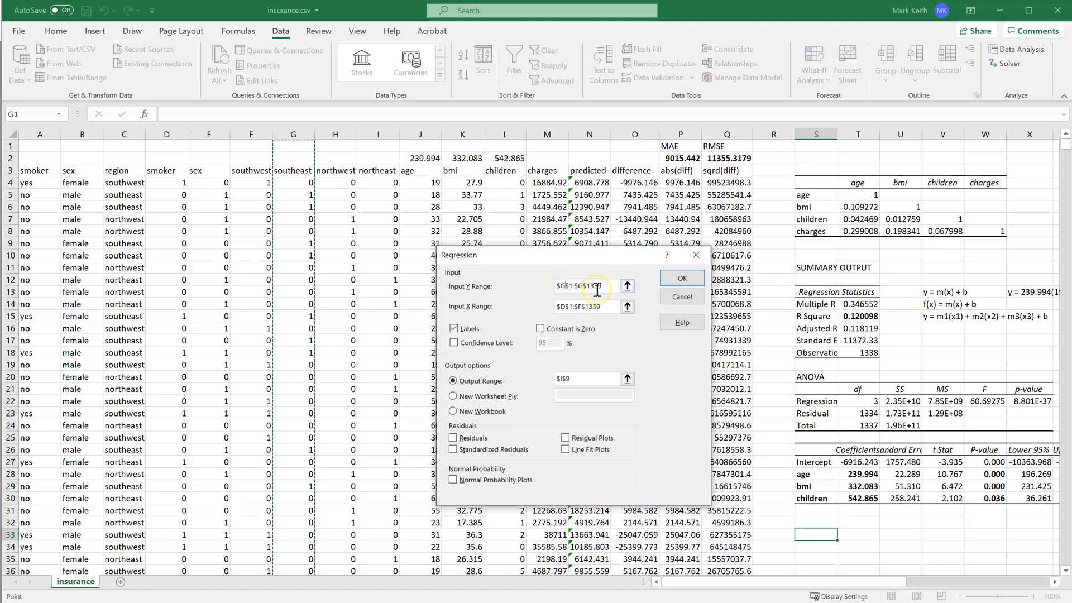
key("BackSpace")
key("Right")
key("Right")
key("Right")
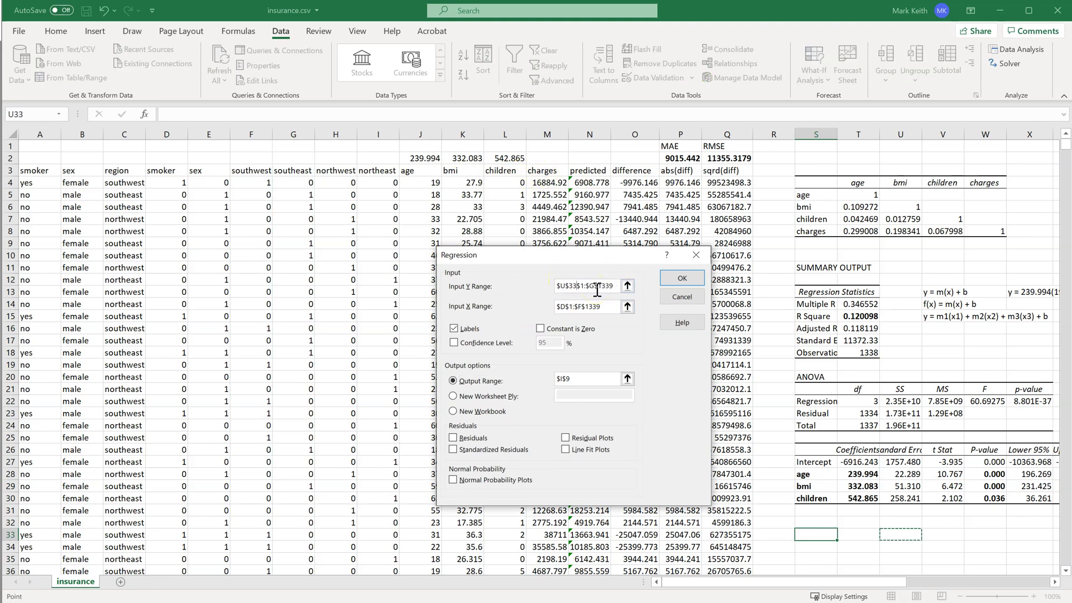
key("Left")
key("Left")
key("Left")
key("Left")
key("Right")
key("Right")
key("Left")
key("Left")
key("Right")
key("Right")
key("Right")
key("Right")
key("Right")
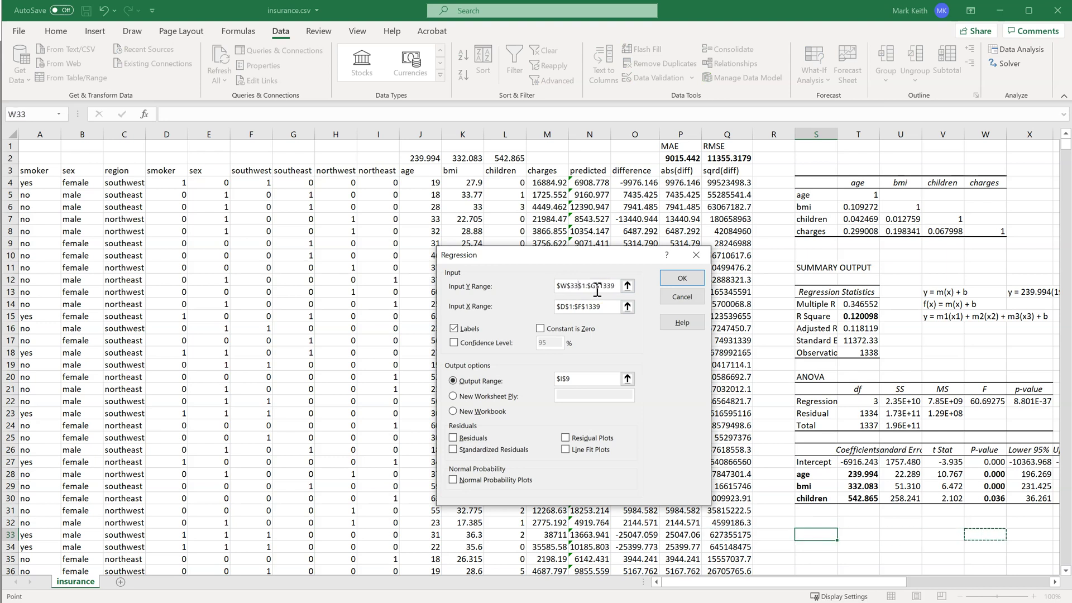
key("Left")
key("Left")
key("Left")
key("Left")
key("Left")
key("Left")
key("Left")
key("Left")
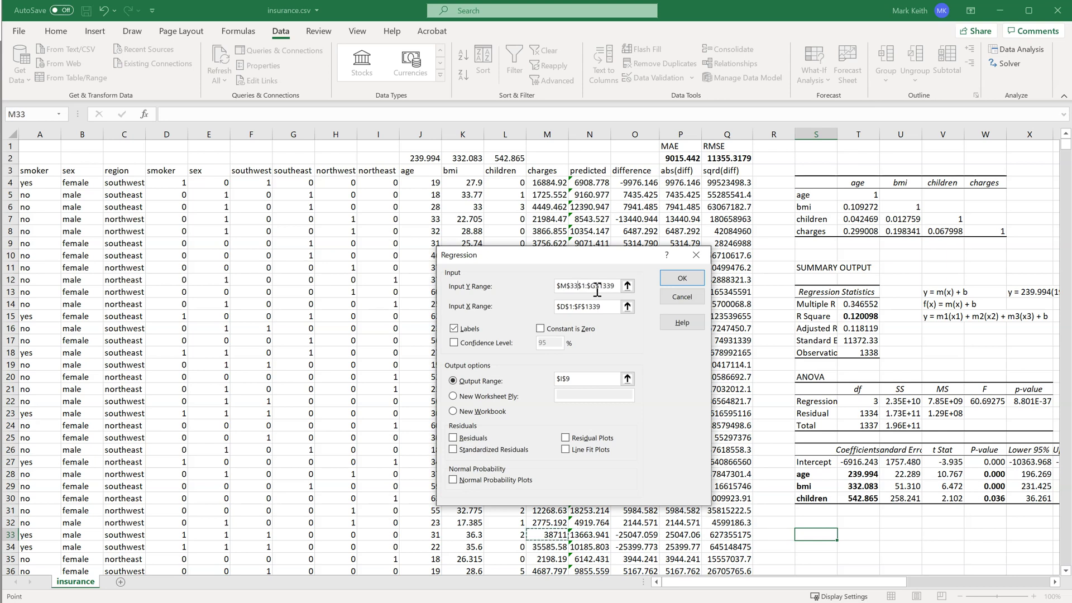
key("Right")
key("Right")
key("Left")
key("Left")
key("Left")
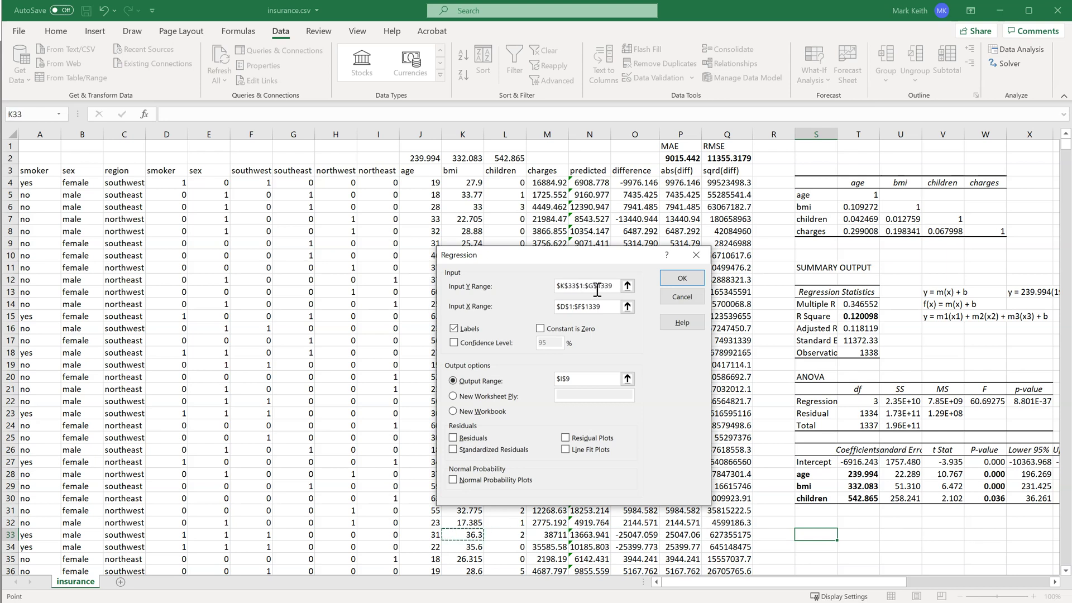
key("ctrl+Up")
key("Right")
key("Right")
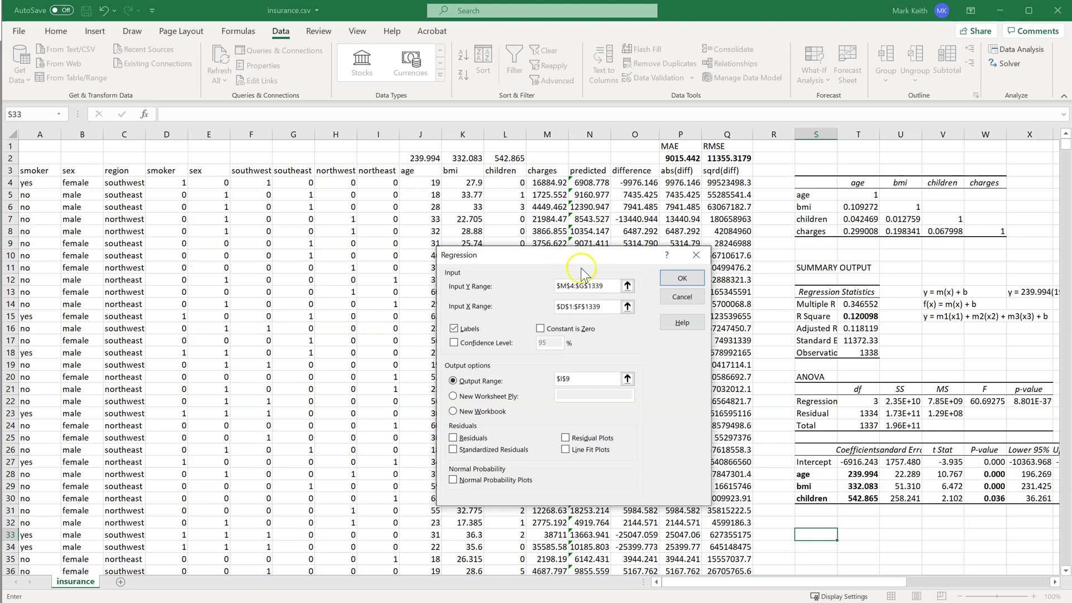
Replace the Input Y Range with M3 extended down to M1341
left_click(613, 285)
left_click(585, 287)
key("ctrl+a")
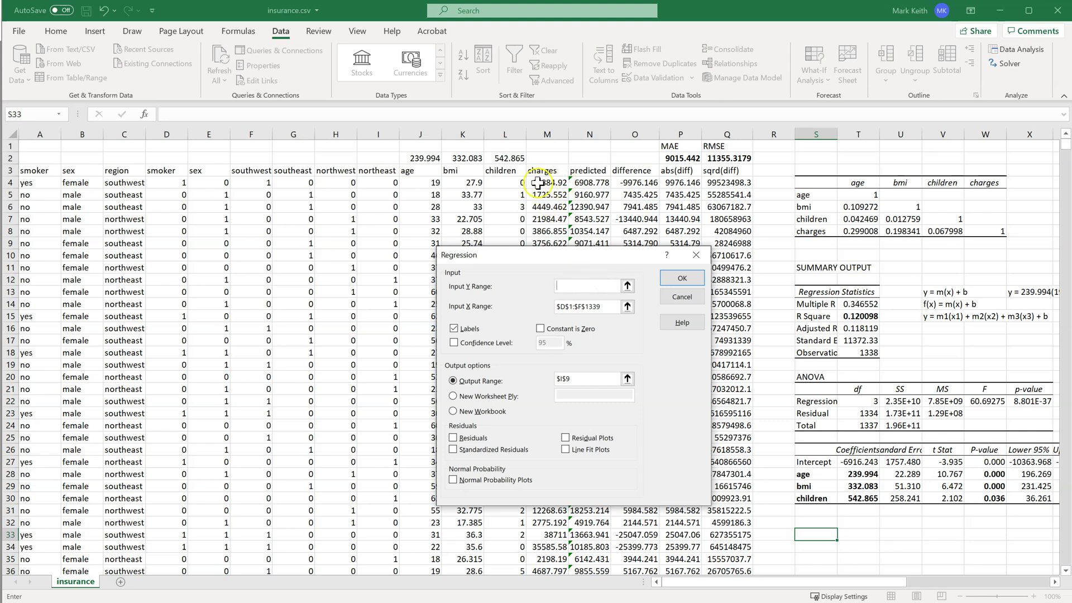
left_click(538, 173)
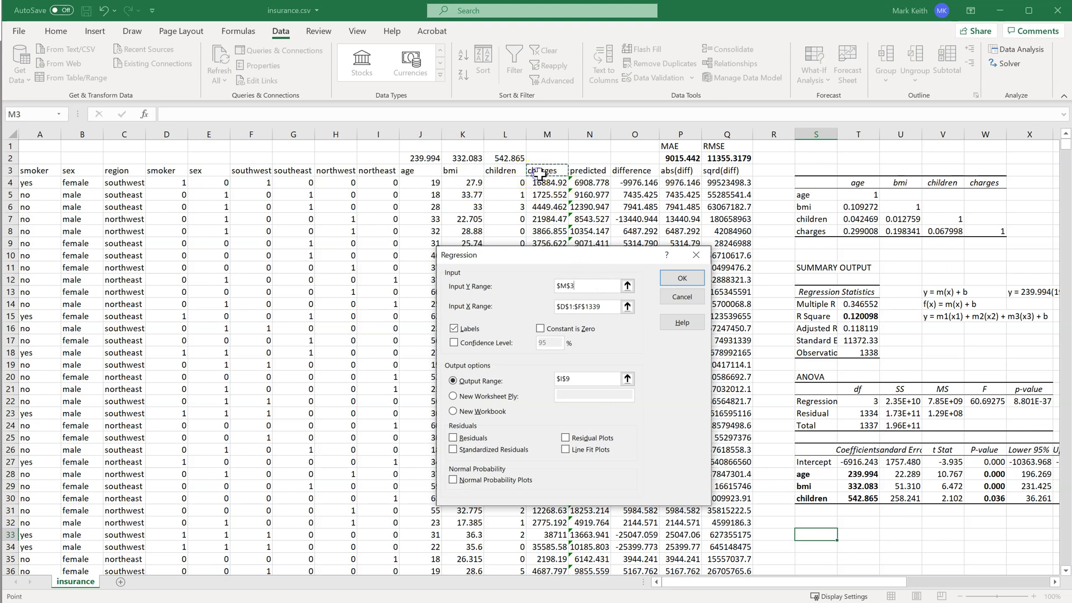
key("ctrl+shift+Down")
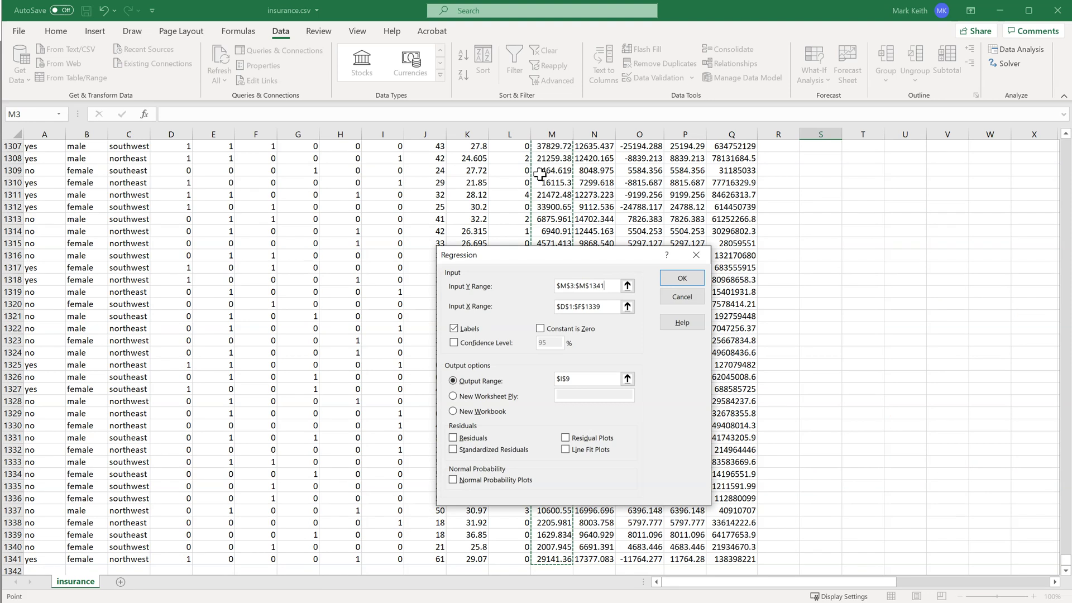
key("Tab")
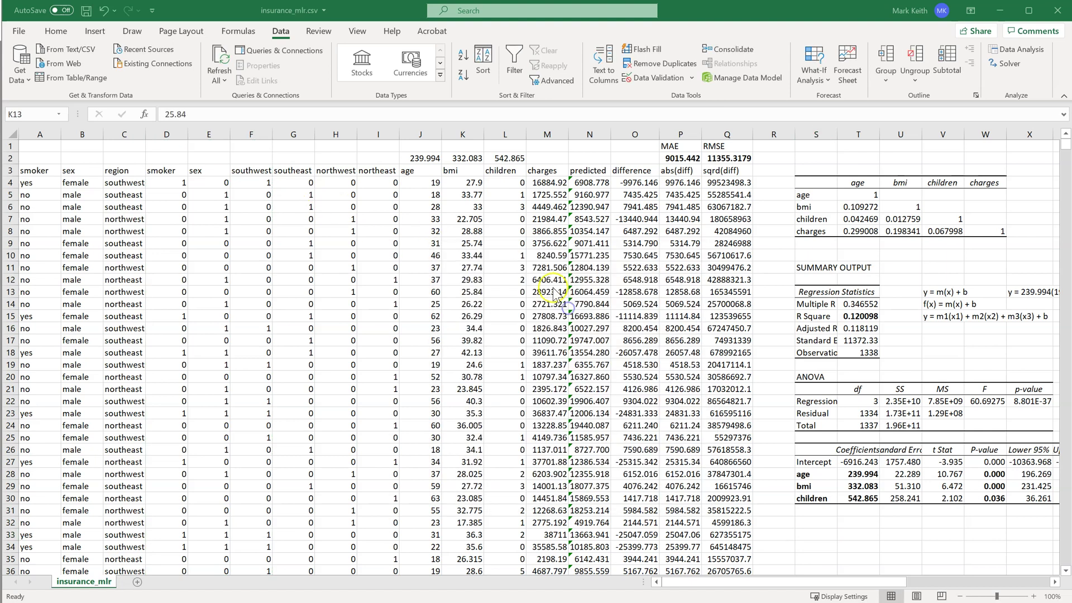
Run the Regression with Y $M$3:$M$1341, X $D$3:$L$1341 and output at S34
left_click(1021, 49)
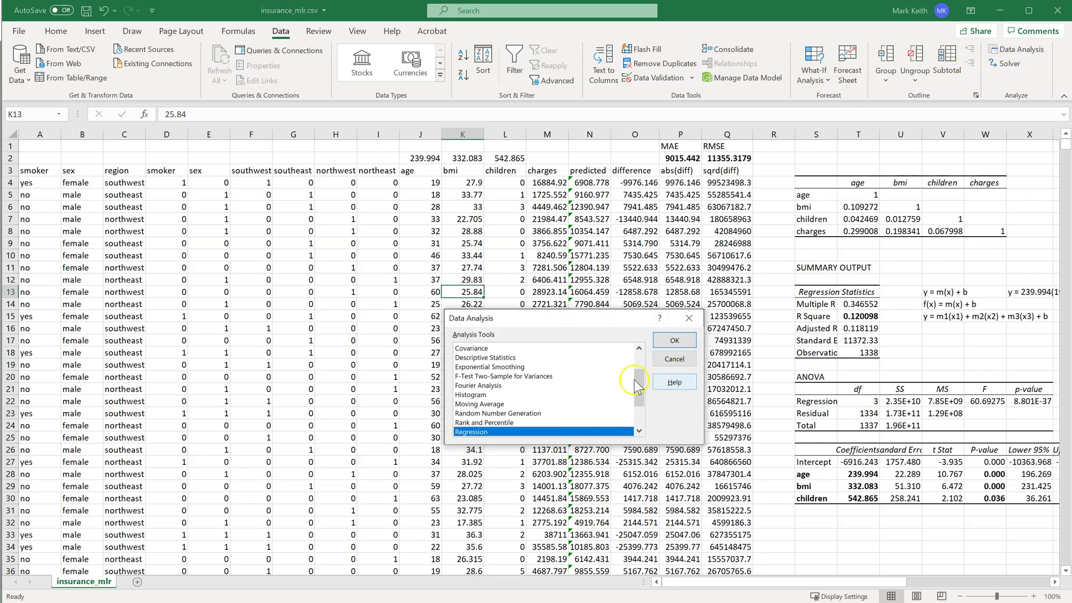
left_click(675, 341)
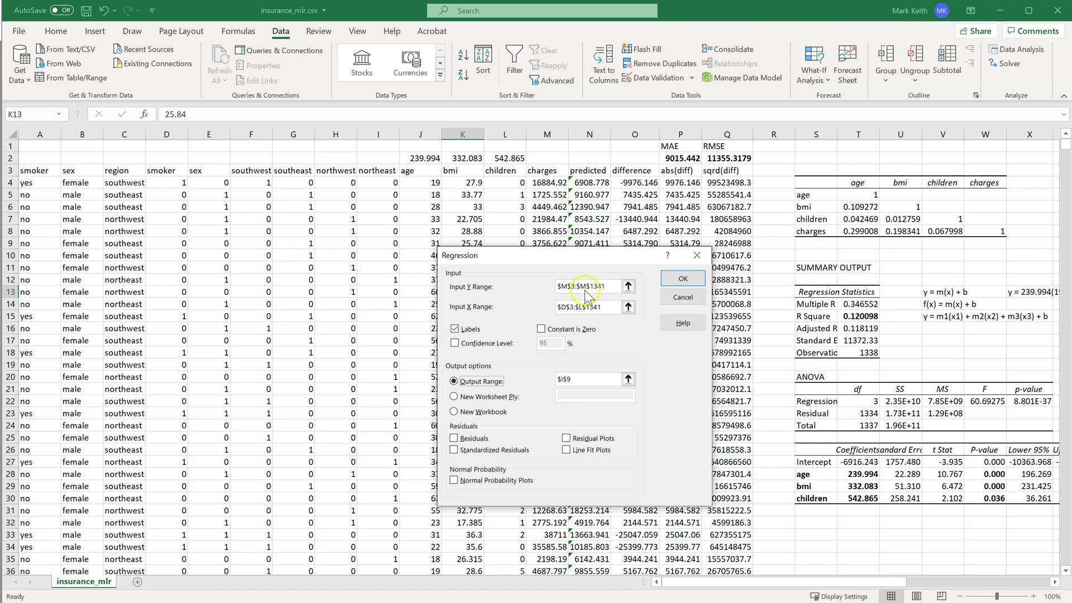
left_click(566, 380)
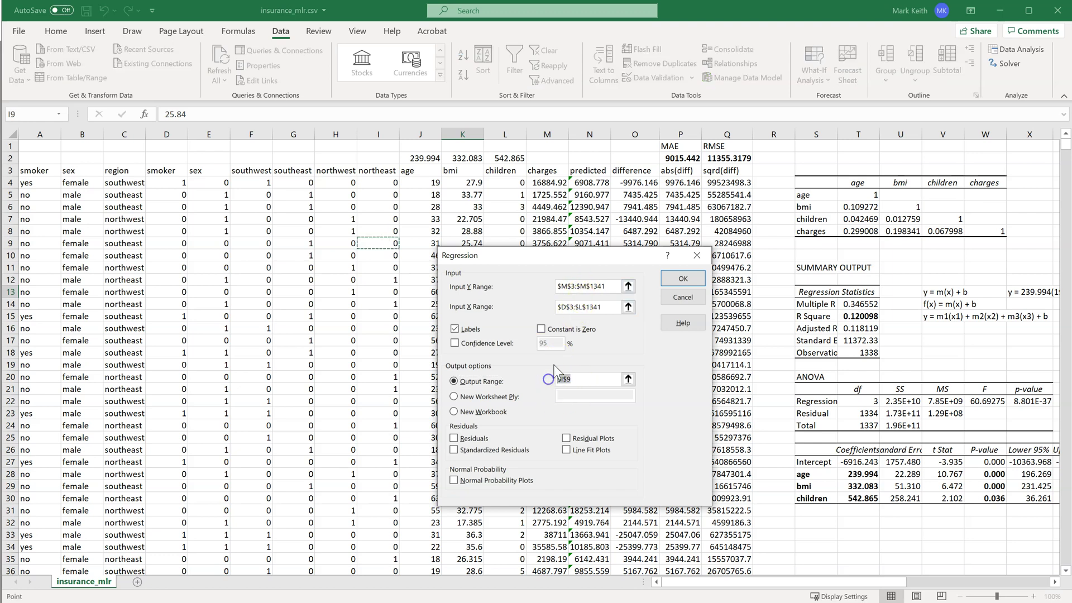
key("BackSpace")
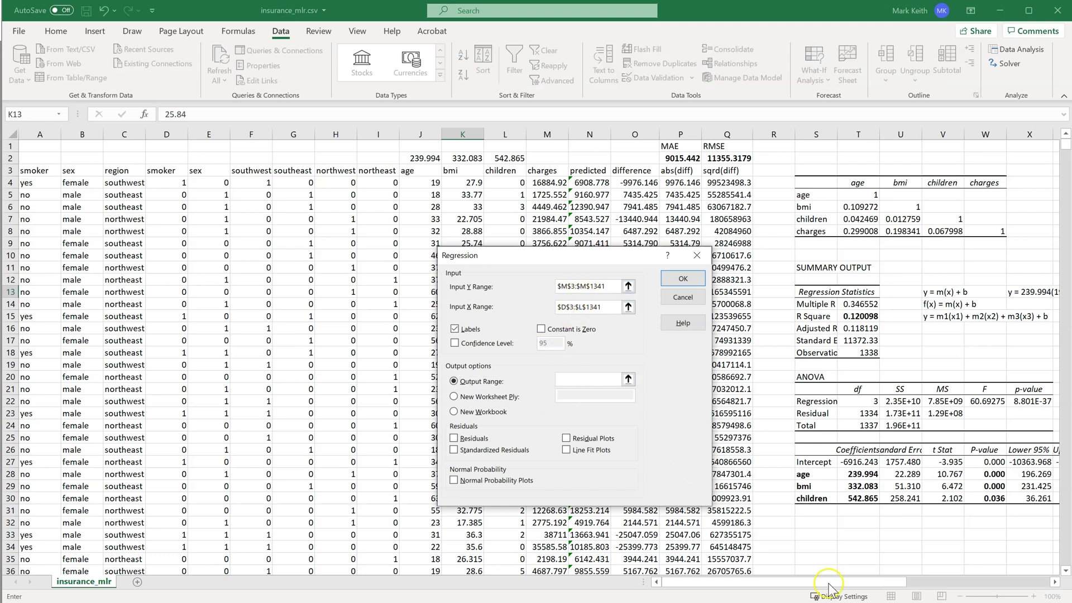
left_click(818, 550)
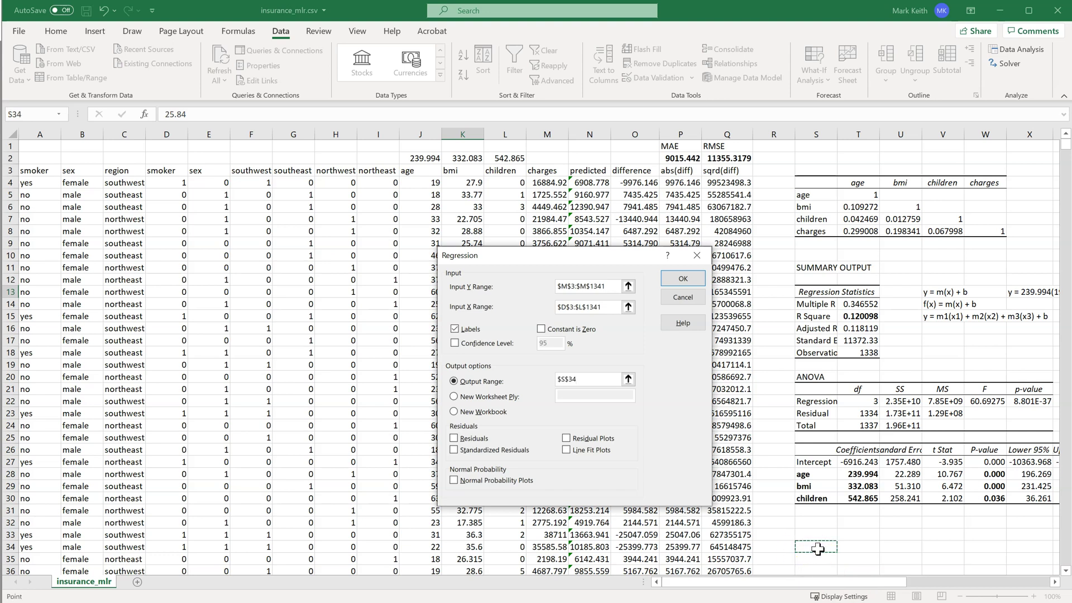
left_click(679, 278)
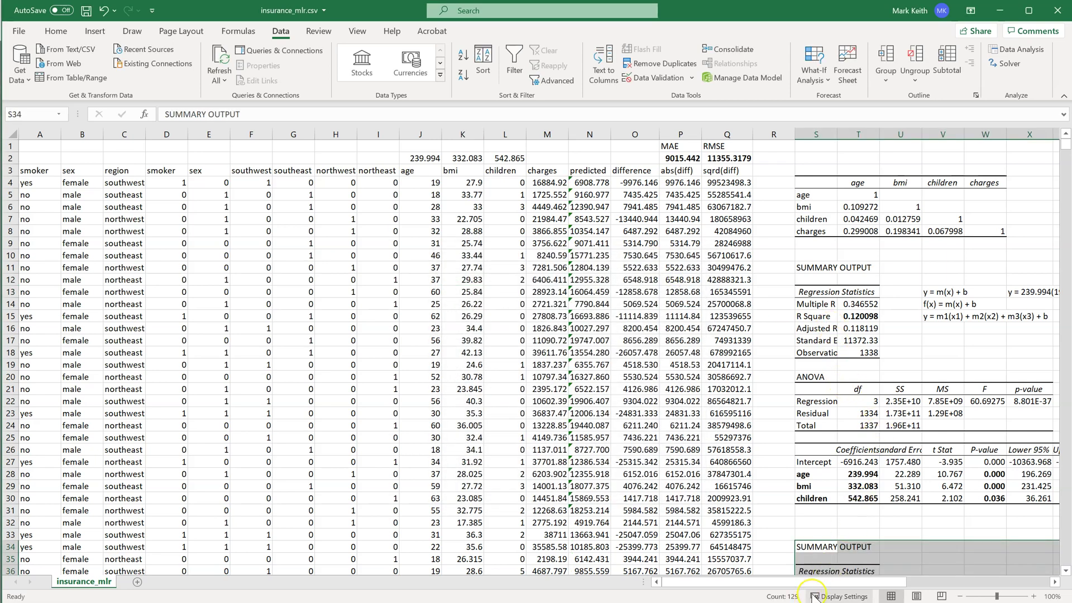
Compare the new model's R Square, Significance F and F statistic with the first model's
left_click_drag(814, 581, 965, 582)
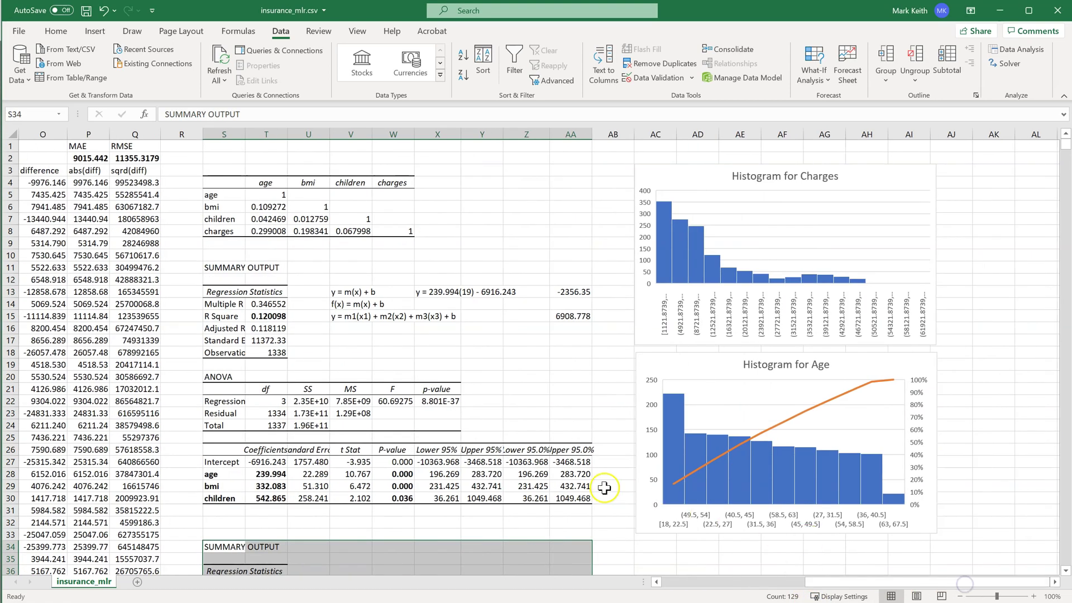
scroll(605, 487, "down", 2)
left_click(332, 517)
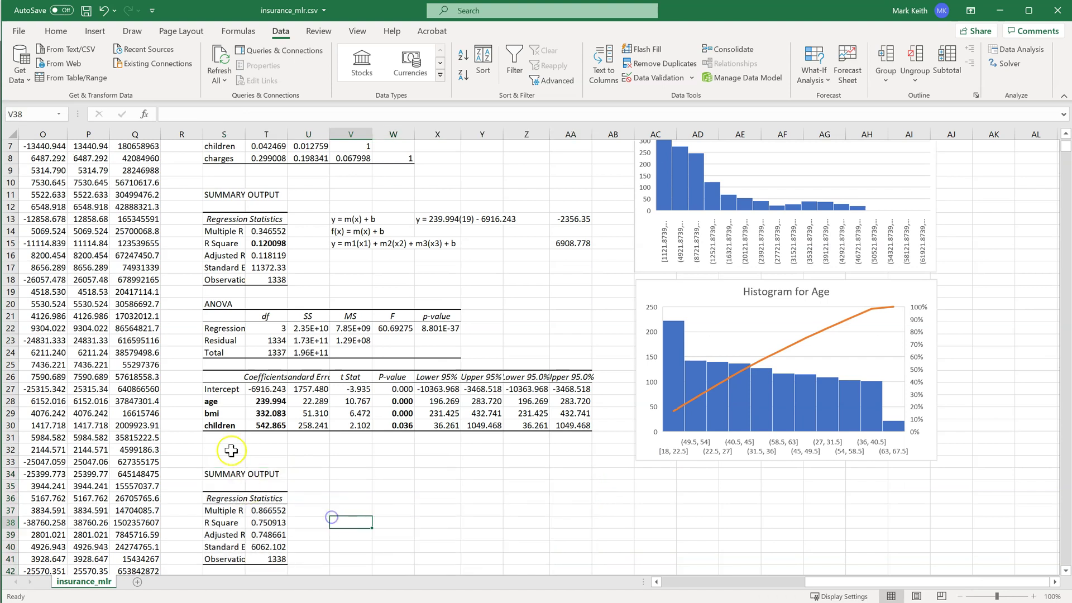
left_click(275, 523)
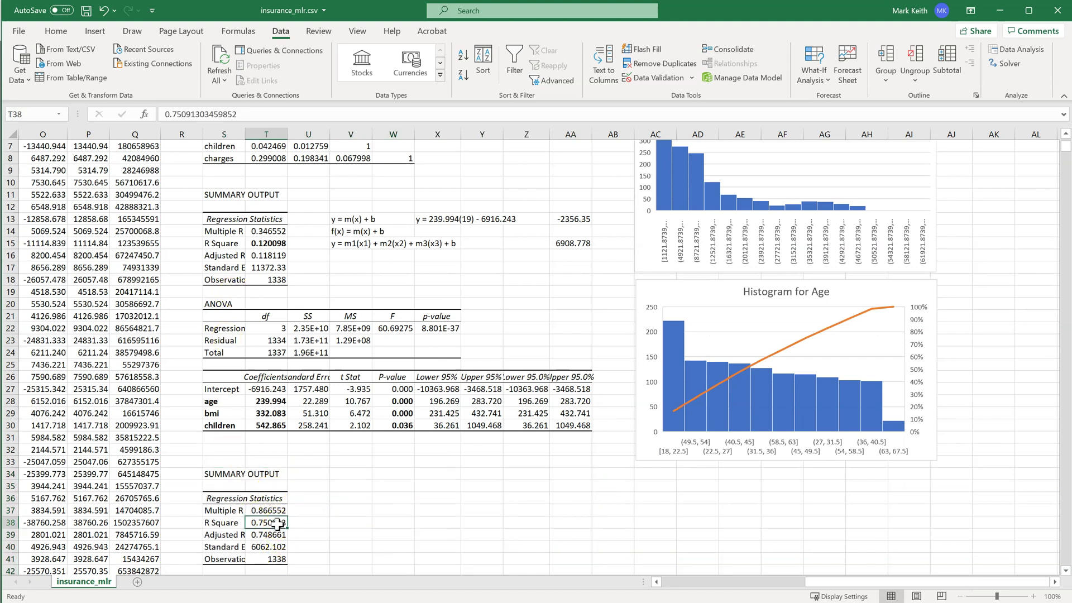
left_click_drag(274, 244, 233, 243)
left_click_drag(273, 523, 236, 527, "ctrl")
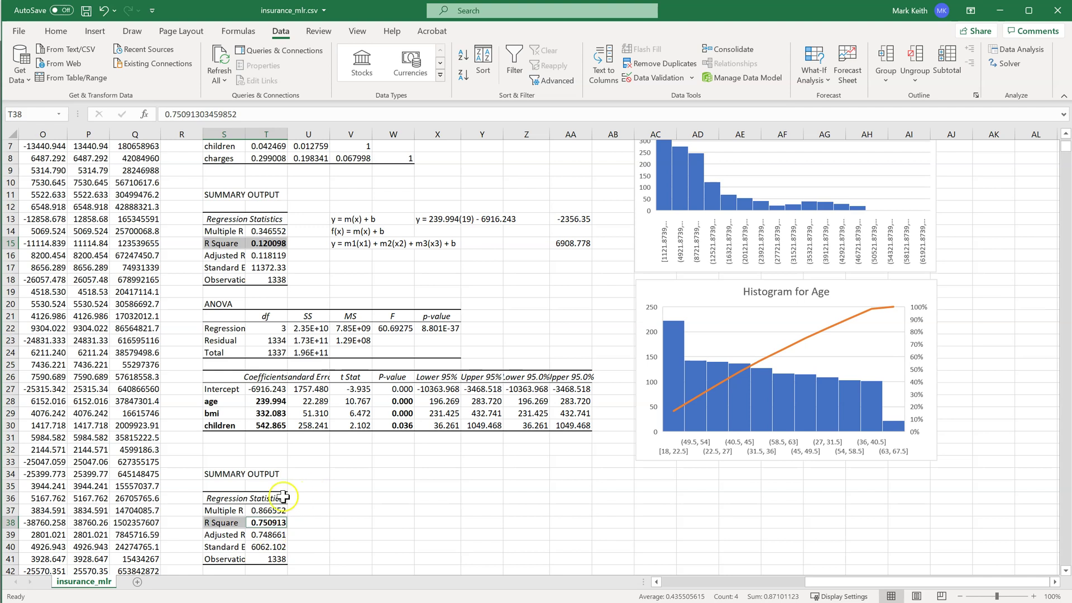
scroll(334, 480, "down", 4)
scroll(334, 481, "down", 3)
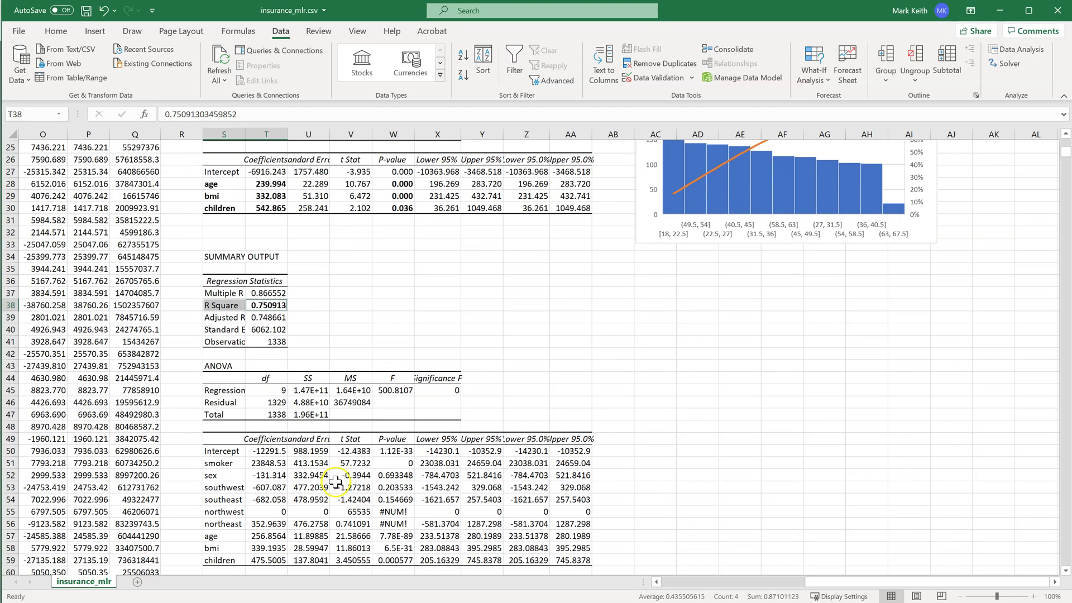
left_click(437, 358)
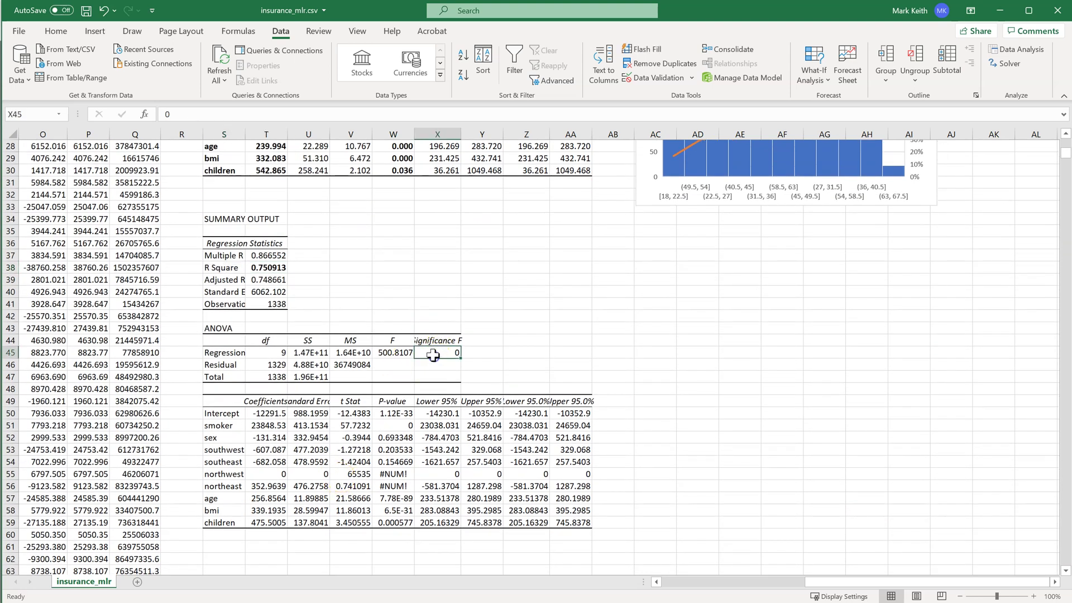
scroll(476, 365, "up", 4)
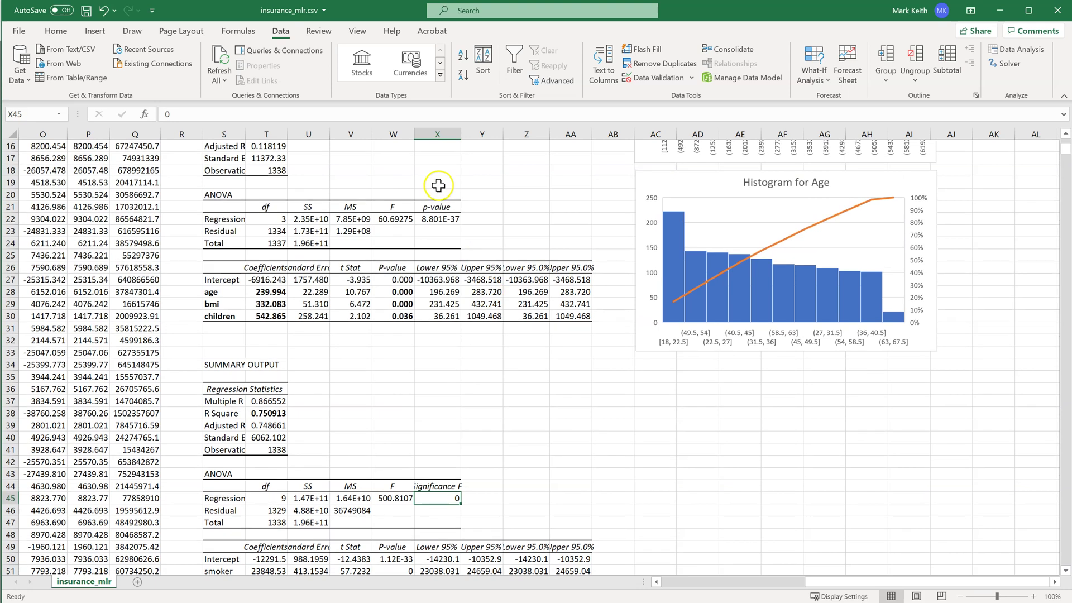
left_click(437, 218)
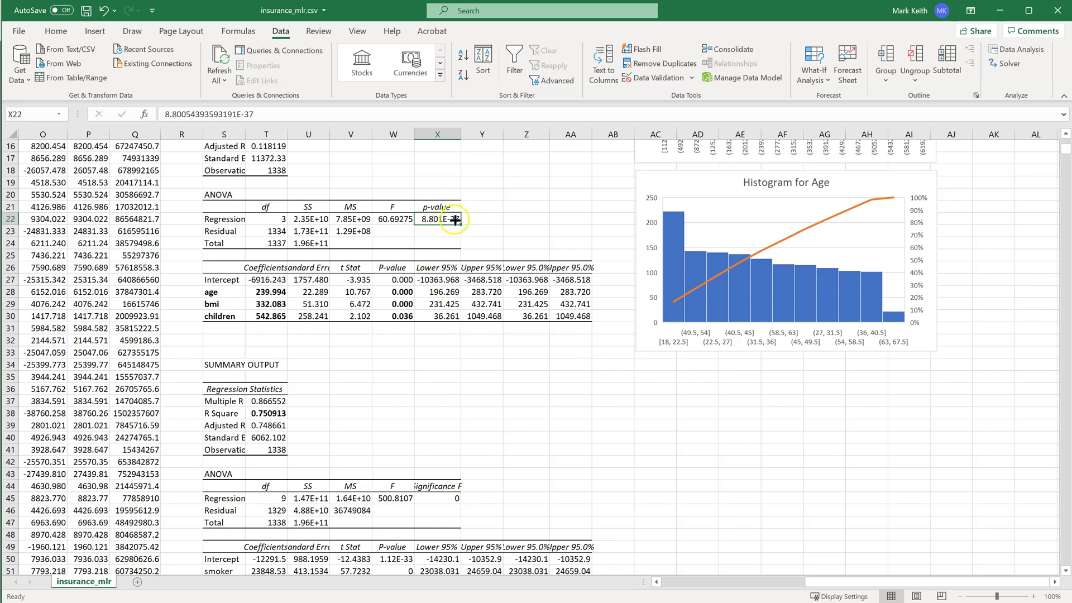
scroll(386, 357, "down", 4)
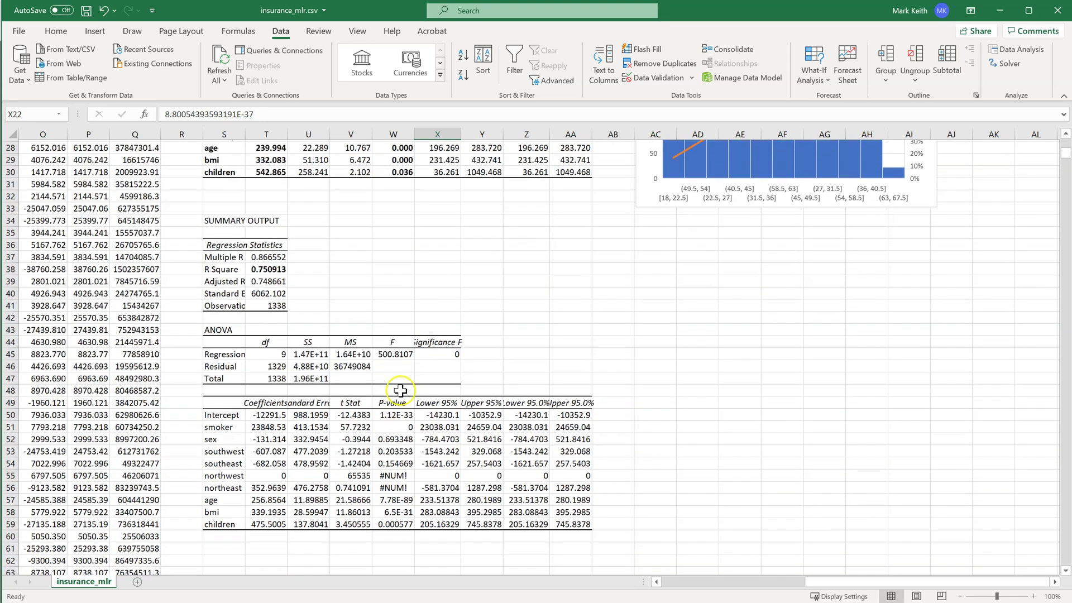
scroll(429, 353, "up", 2)
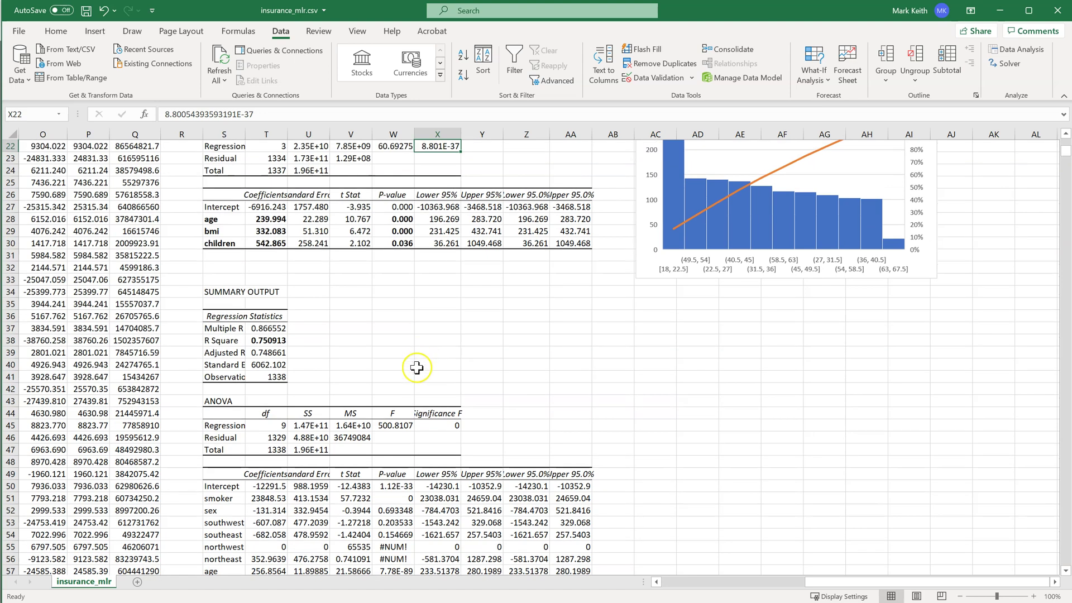
left_click(393, 425)
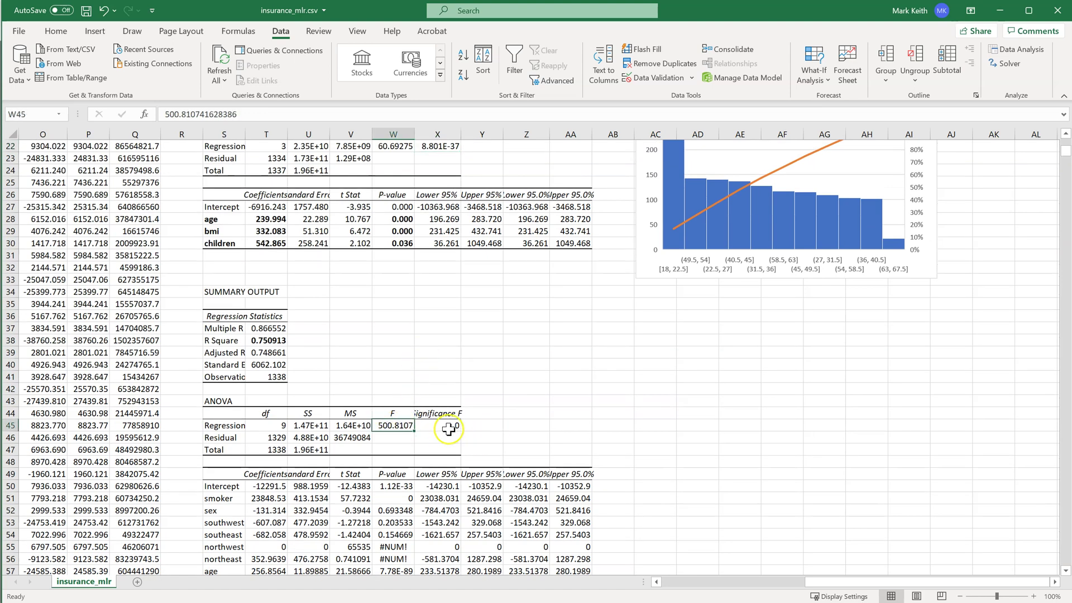
scroll(362, 434, "down", 2)
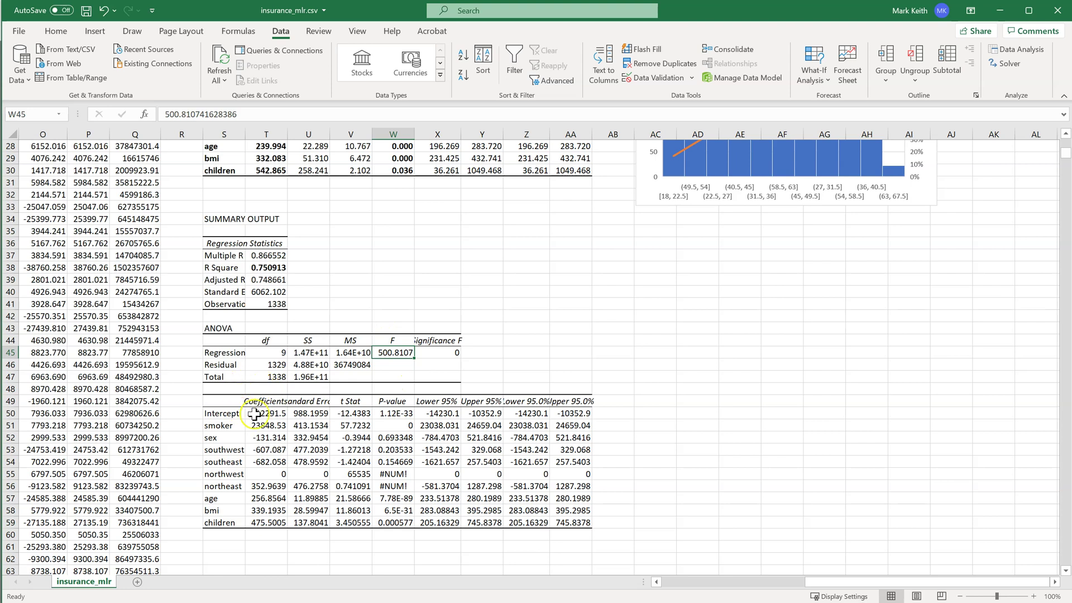
left_click_drag(265, 413, 579, 517)
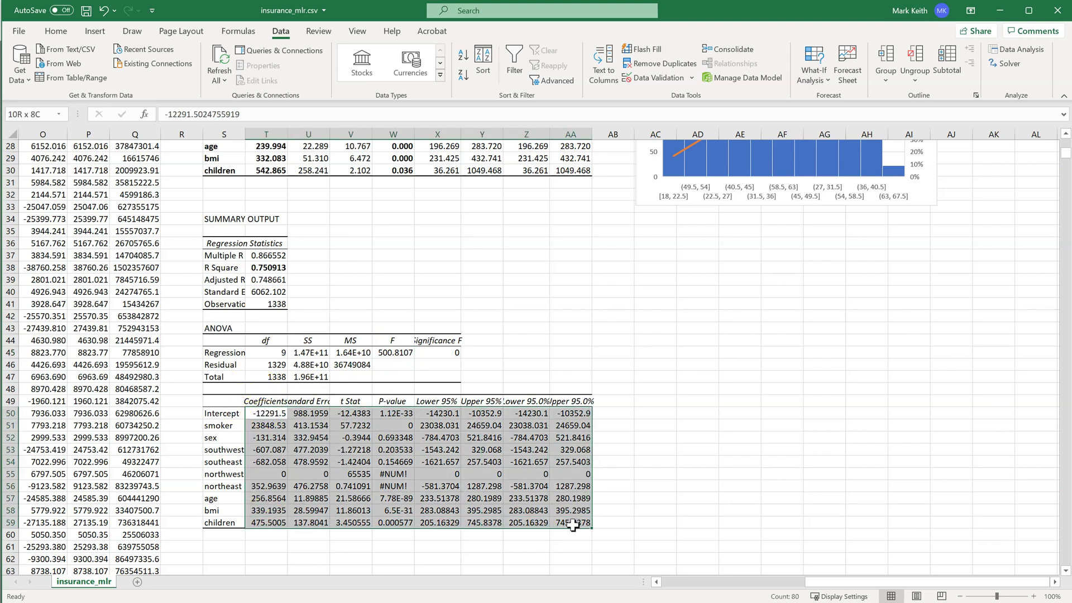
left_click(56, 31)
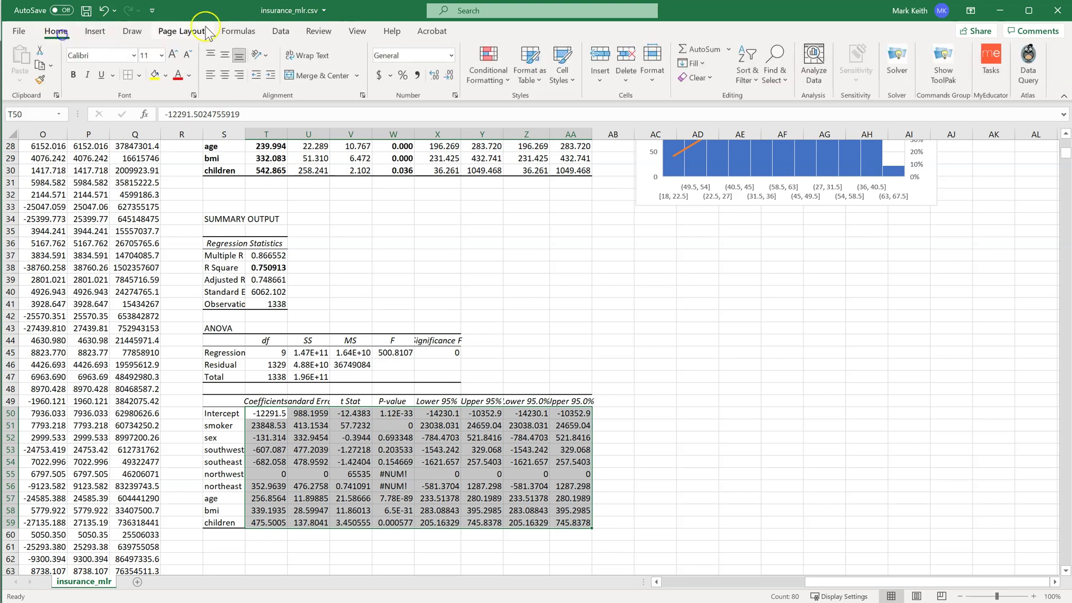
left_click(451, 55)
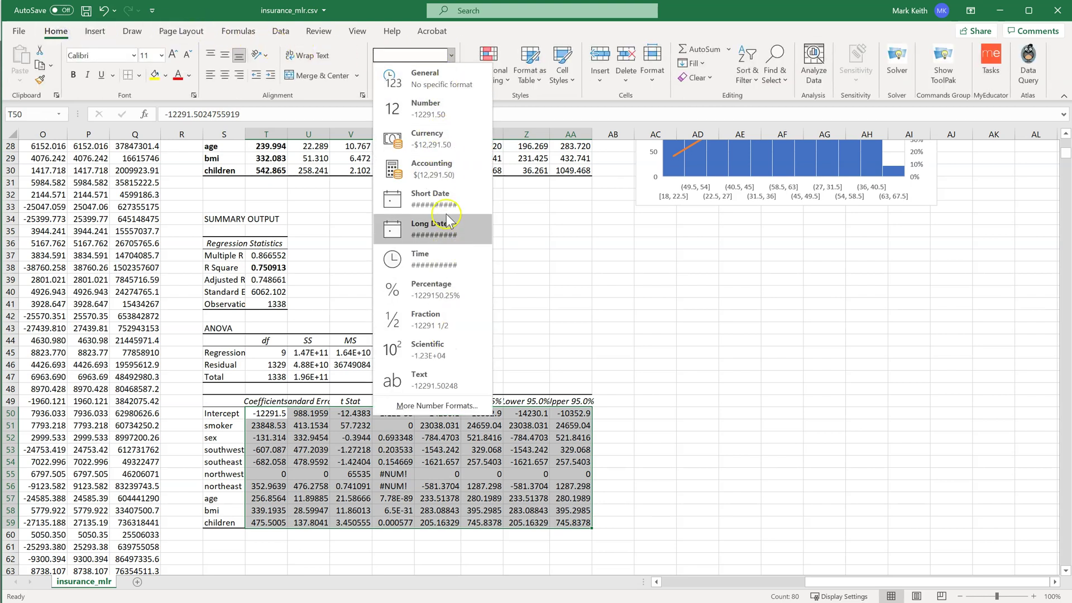
left_click(446, 108)
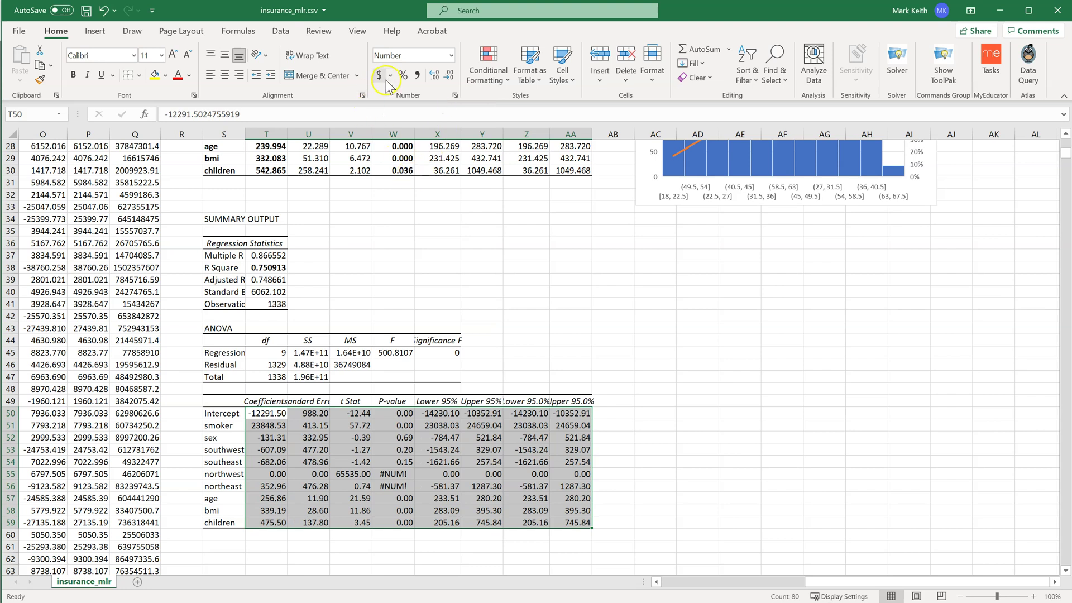
left_click(439, 77)
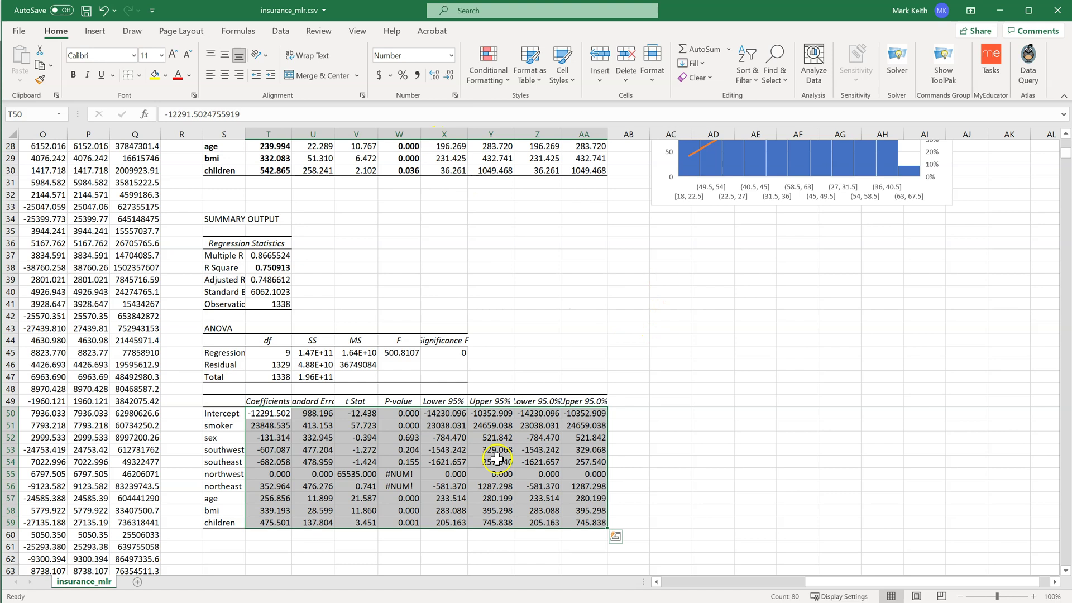
left_click(271, 429)
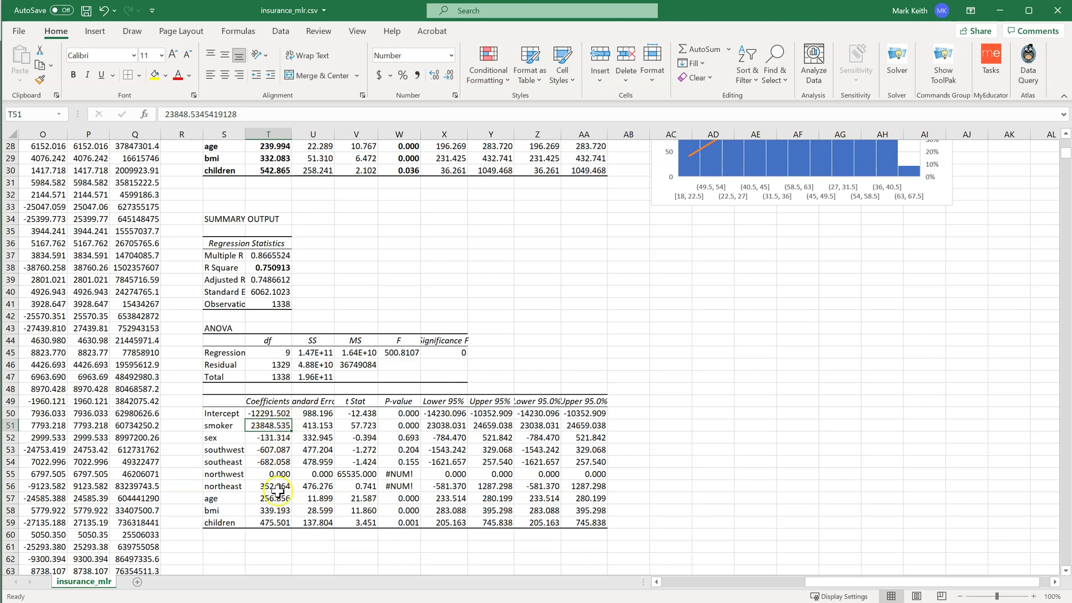
scroll(327, 398, "up", 4)
scroll(326, 399, "up", 5)
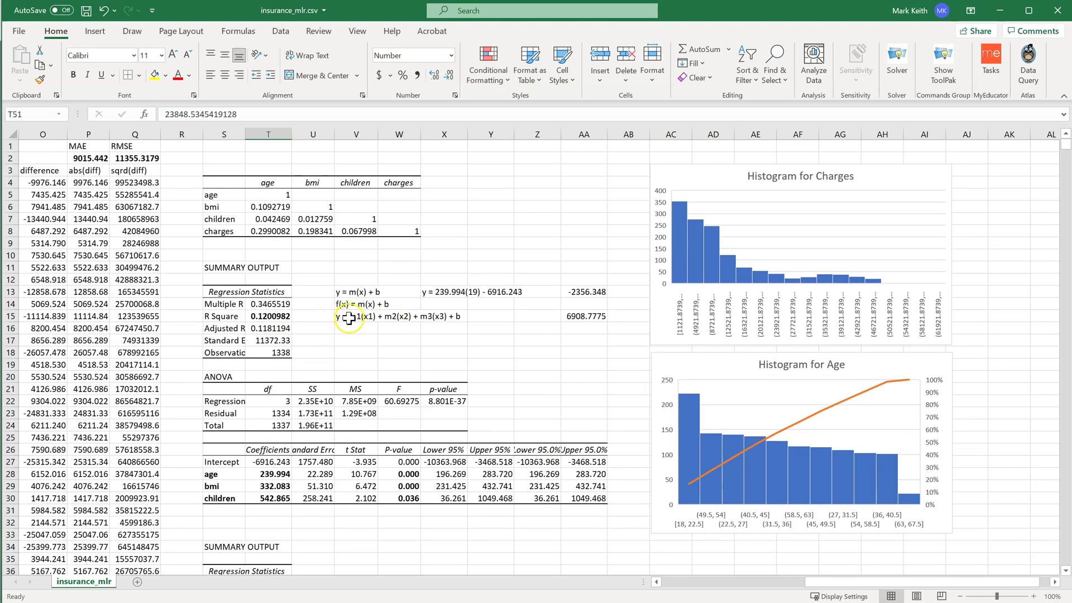
left_click(349, 318)
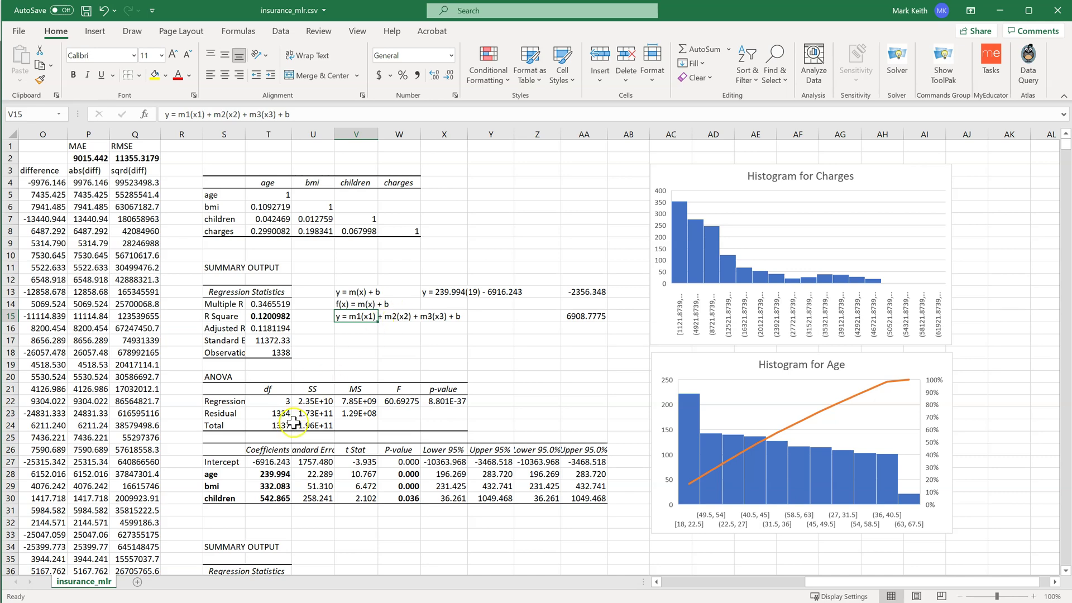
scroll(296, 423, "down", 3)
scroll(297, 423, "down", 6)
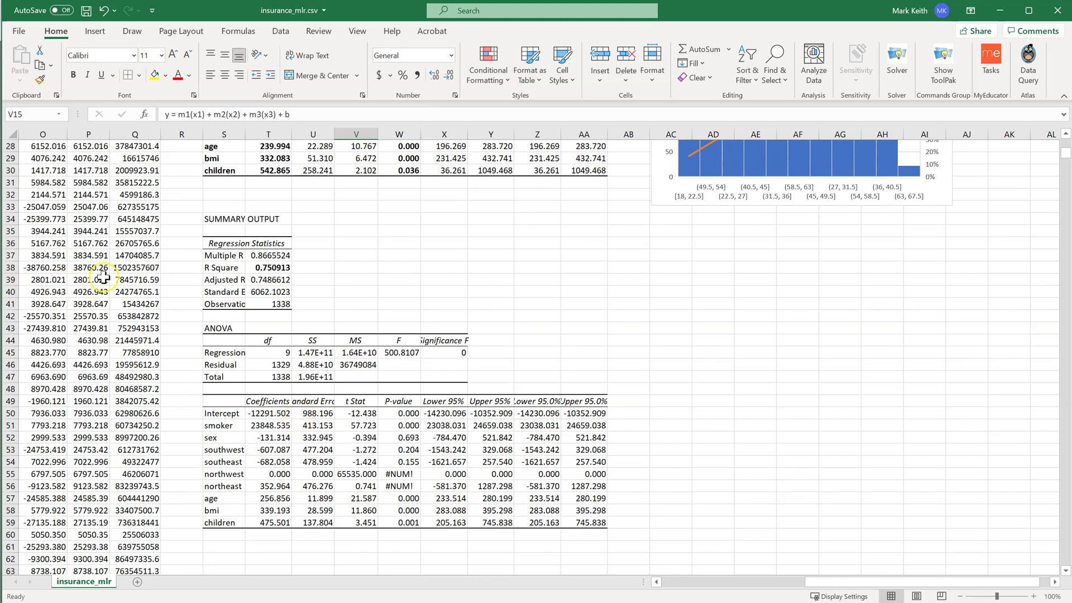
left_click(267, 426)
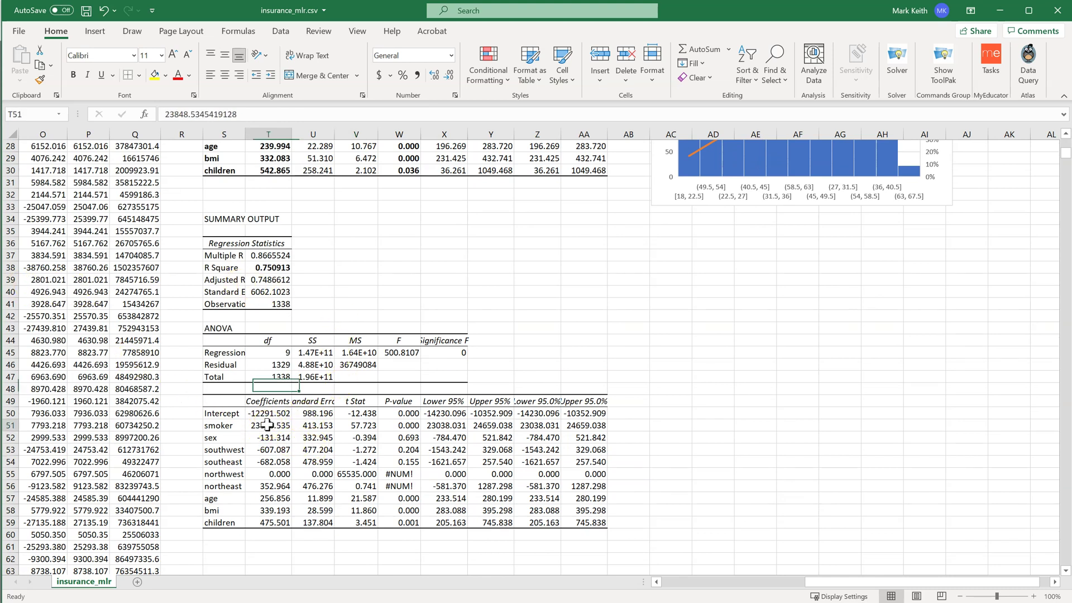
left_click_drag(267, 426, 265, 520)
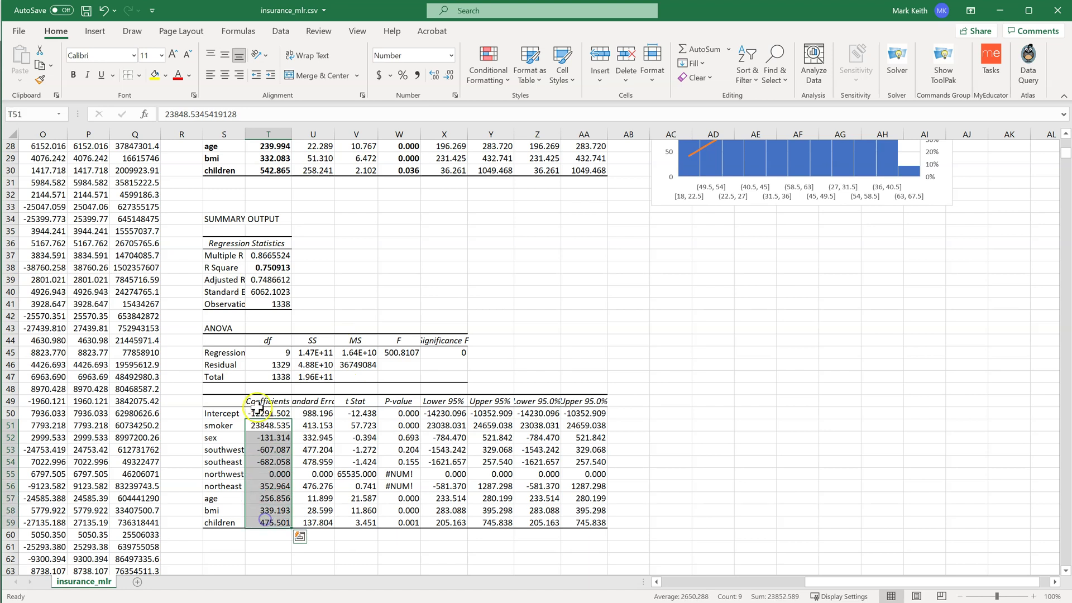
left_click(271, 426)
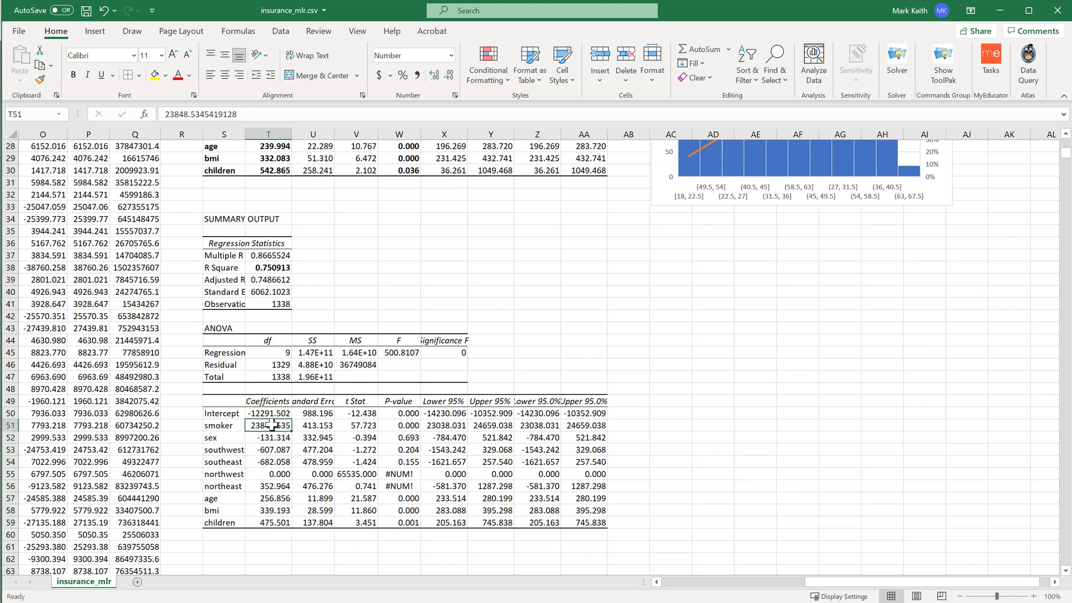
left_click_drag(271, 426, 272, 525)
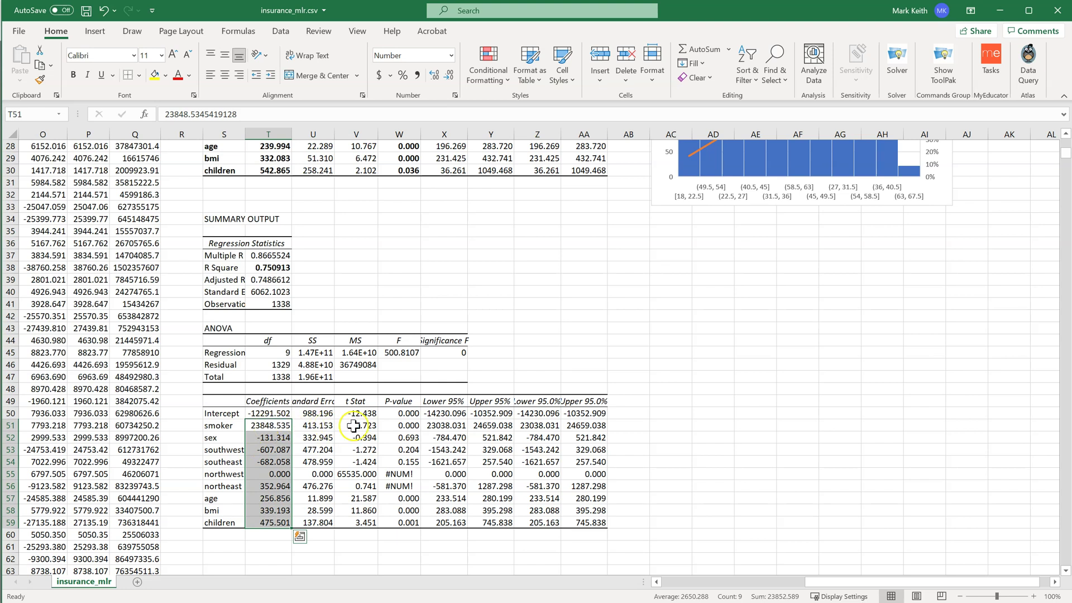
left_click_drag(360, 425, 395, 426)
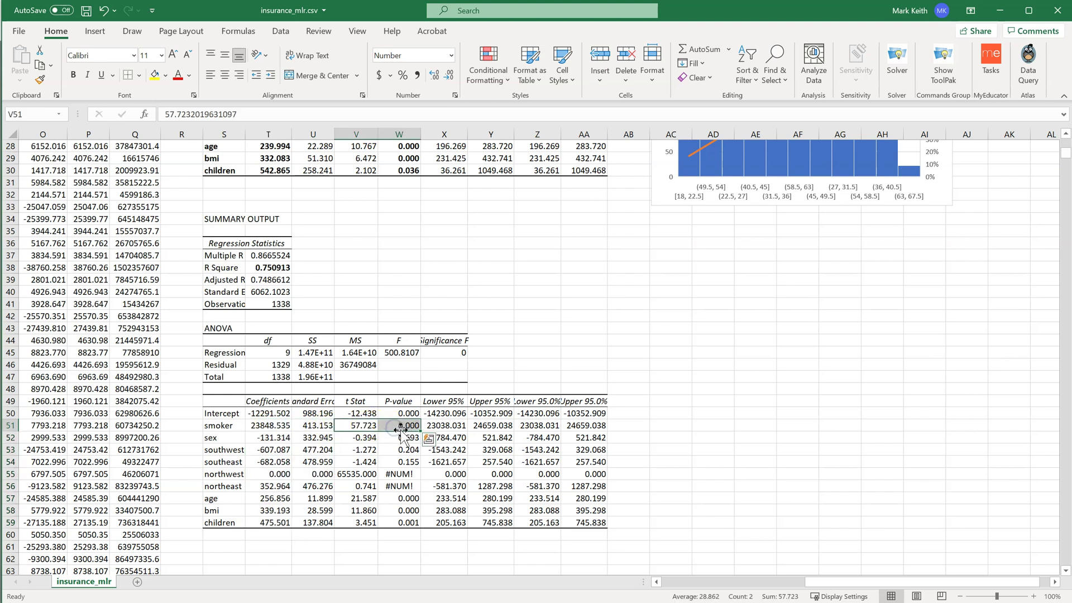
left_click(385, 450)
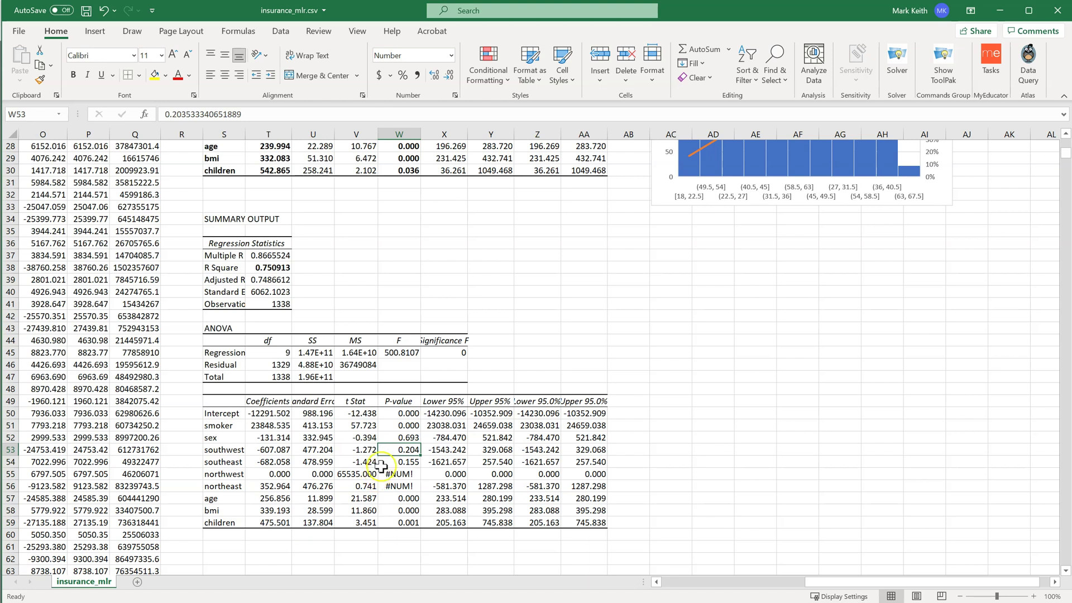
left_click(363, 427)
left_click_drag(366, 445, 352, 522)
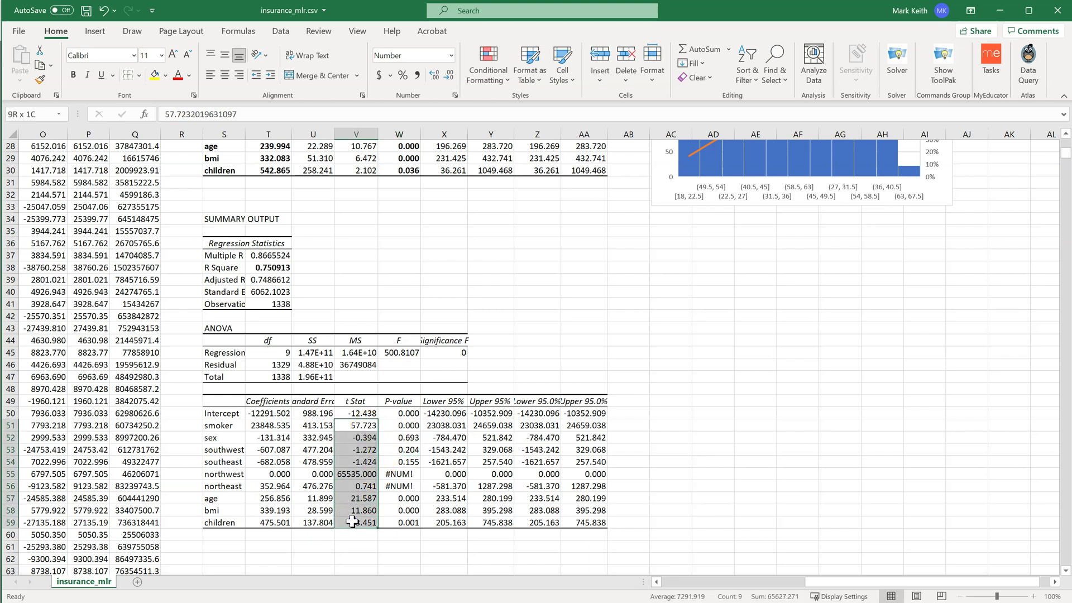
left_click_drag(401, 426, 393, 525)
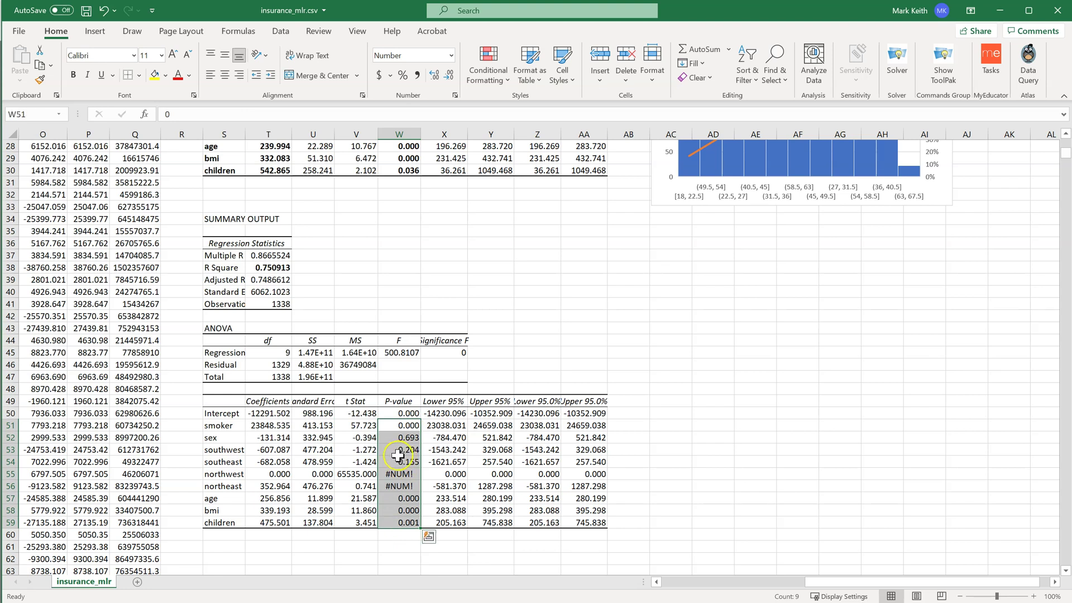
left_click(393, 426)
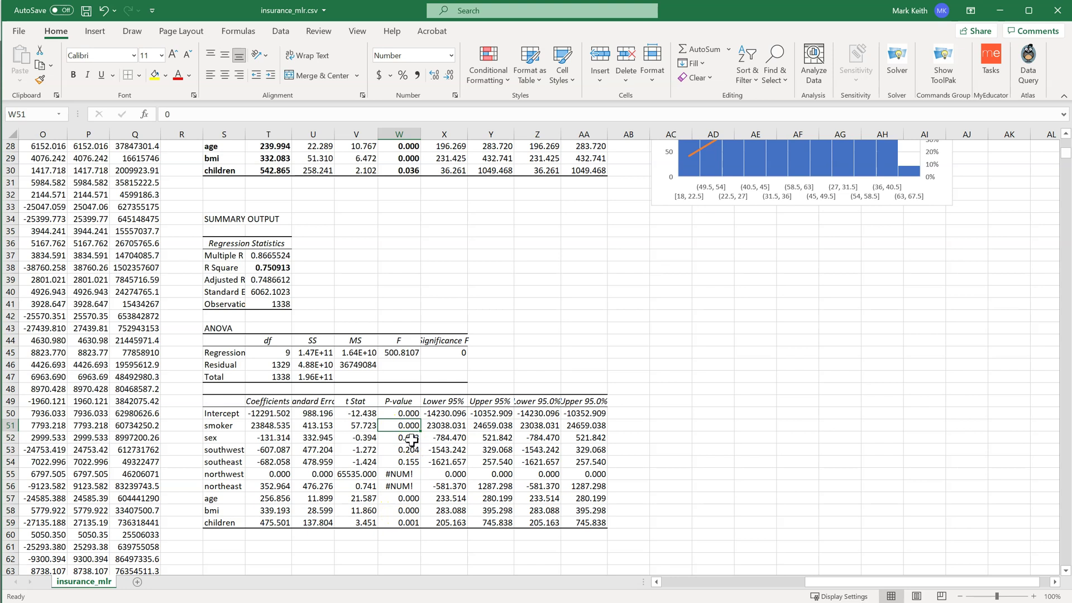
left_click_drag(412, 441, 368, 454)
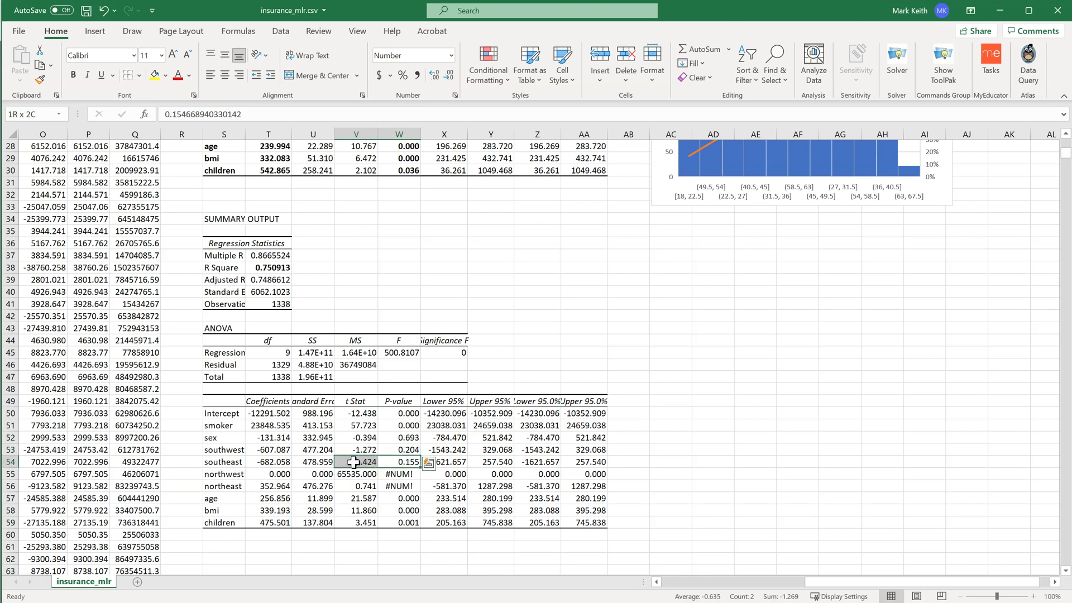
left_click_drag(394, 487, 391, 475)
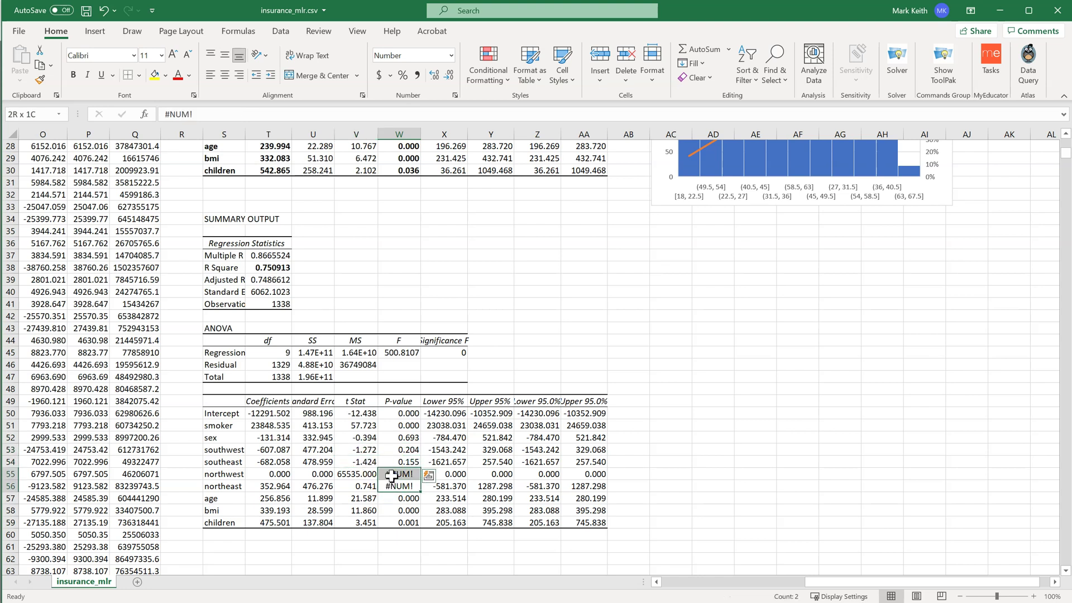
left_click_drag(391, 476, 391, 476)
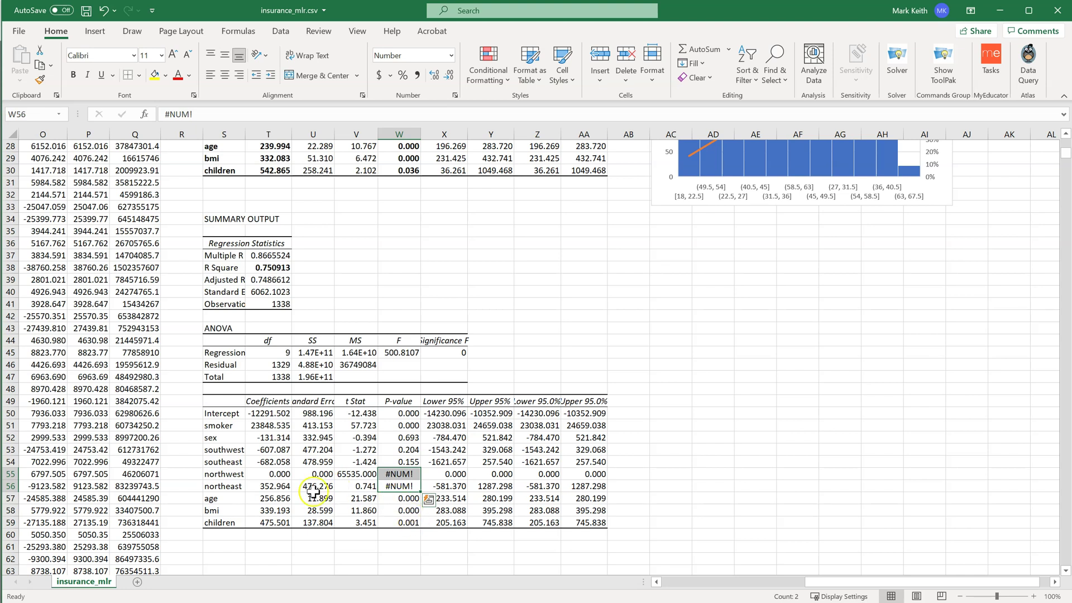
left_click_drag(271, 499, 270, 515)
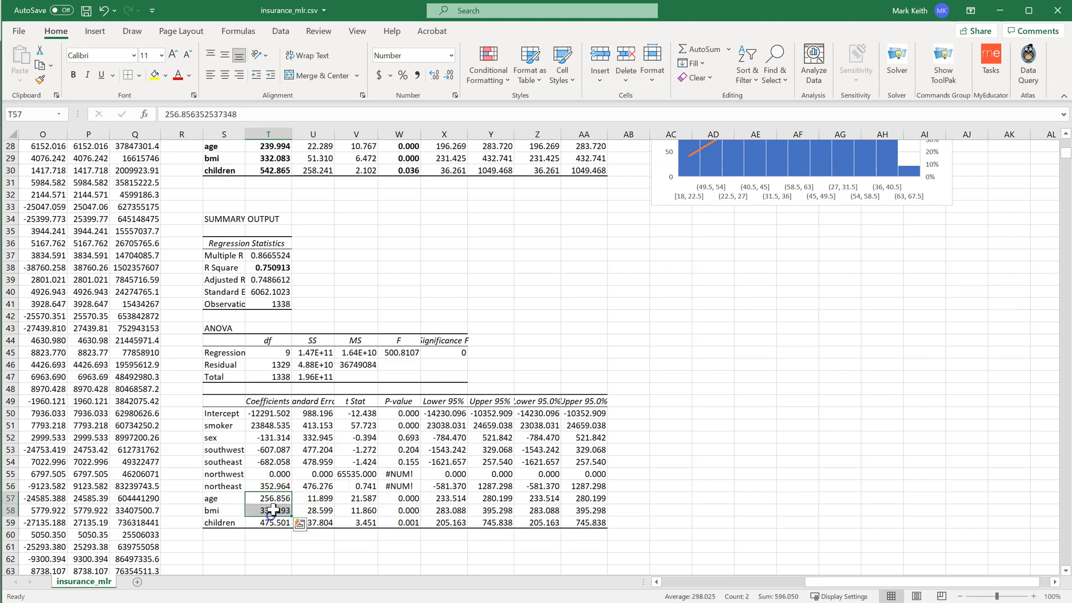
left_click(273, 150)
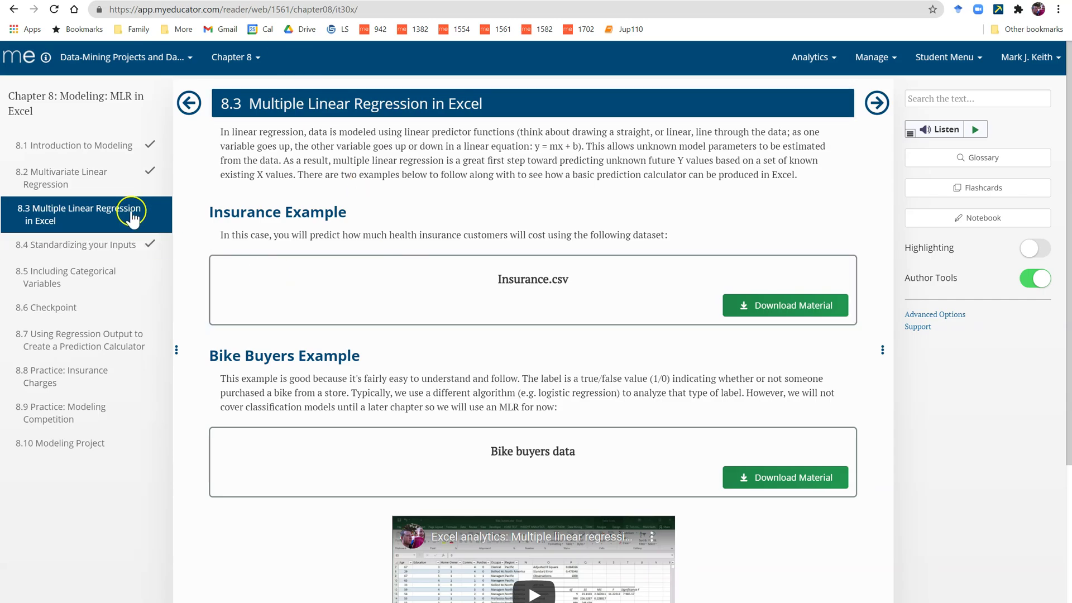
Show section 8.2 Multivariate Linear Regression full screen and locate the income Venn diagram
left_click(72, 184)
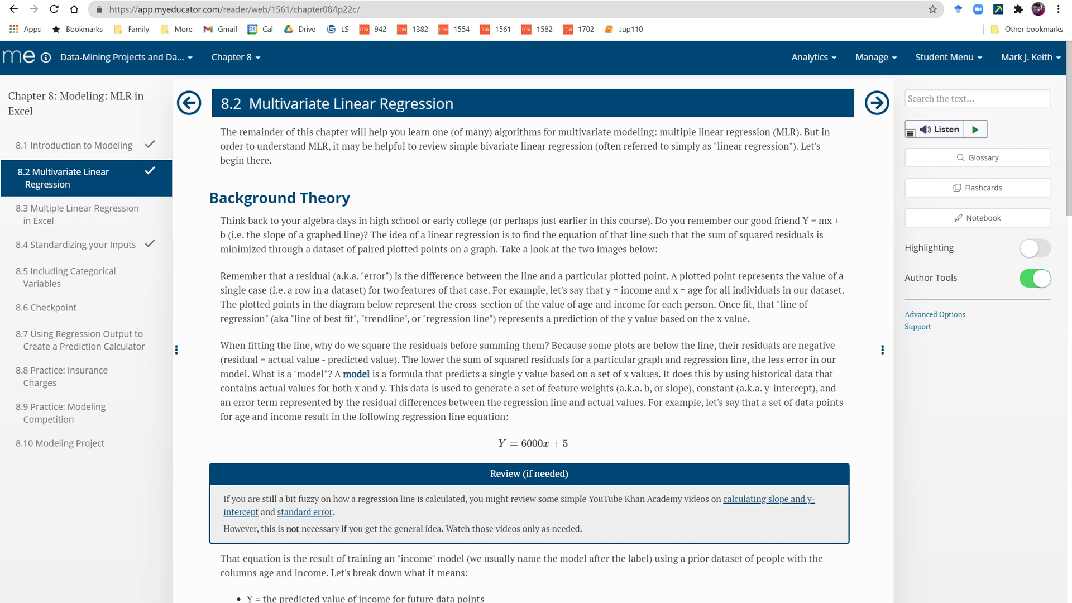
key("F11")
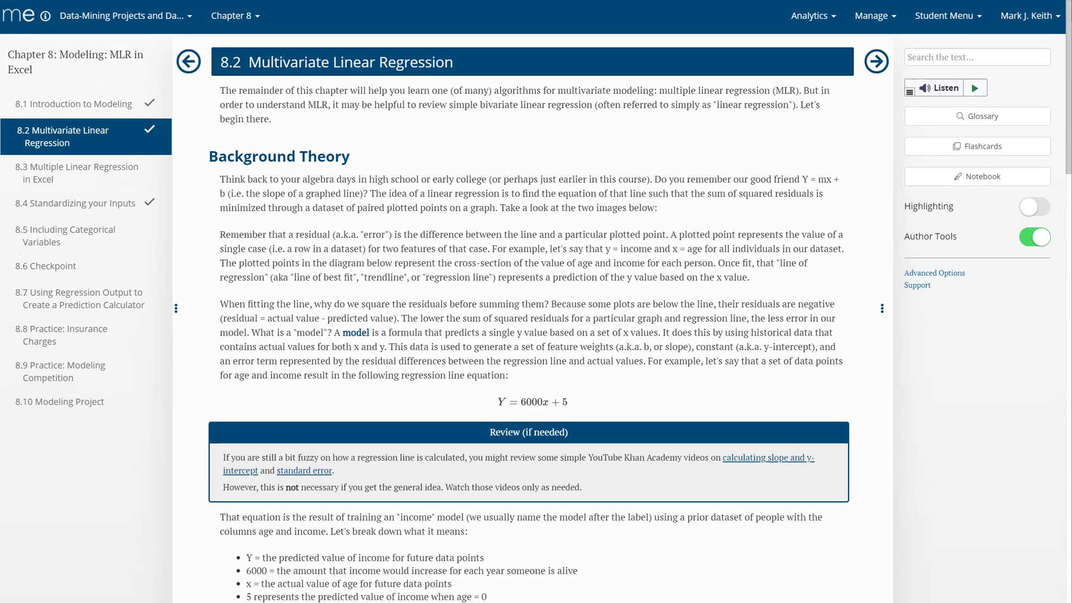
scroll(564, 422, "down", 20)
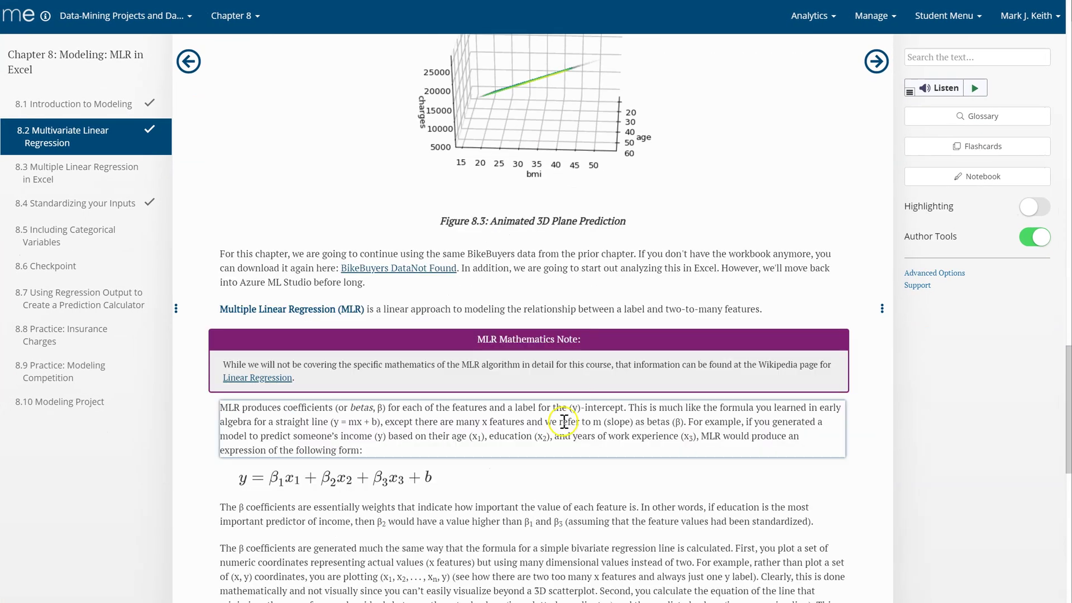
scroll(564, 421, "down", 20)
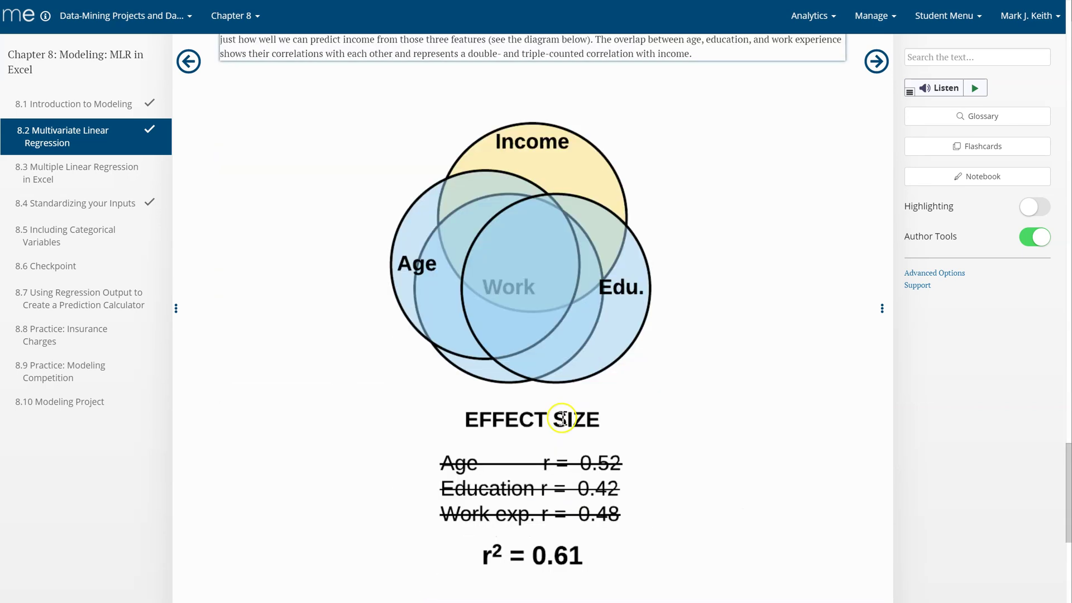
scroll(564, 430, "up", 2)
scroll(661, 502, "up", 2)
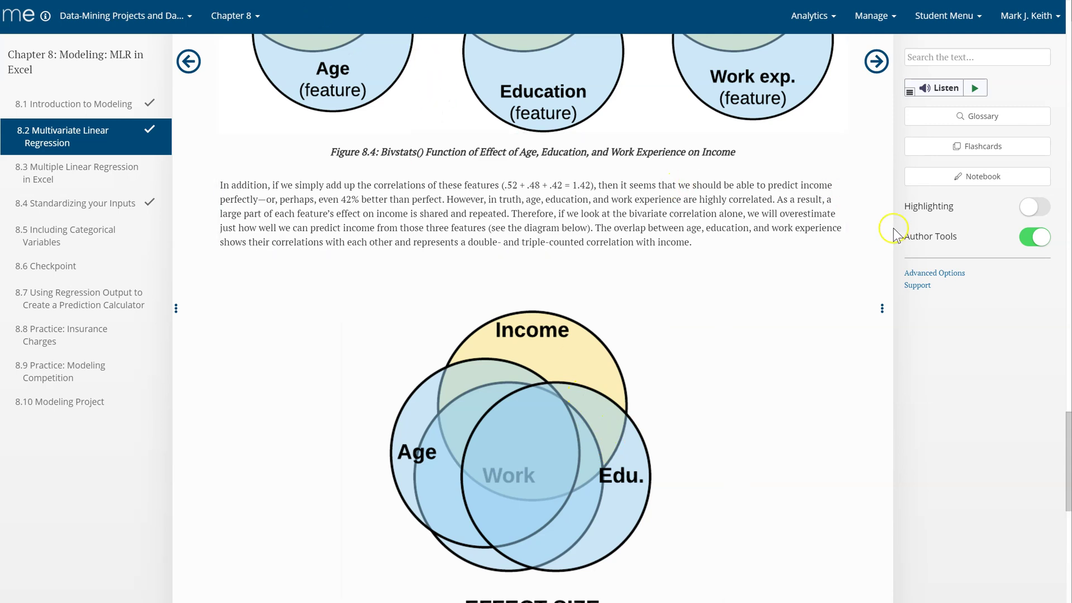
key("alt+Tab")
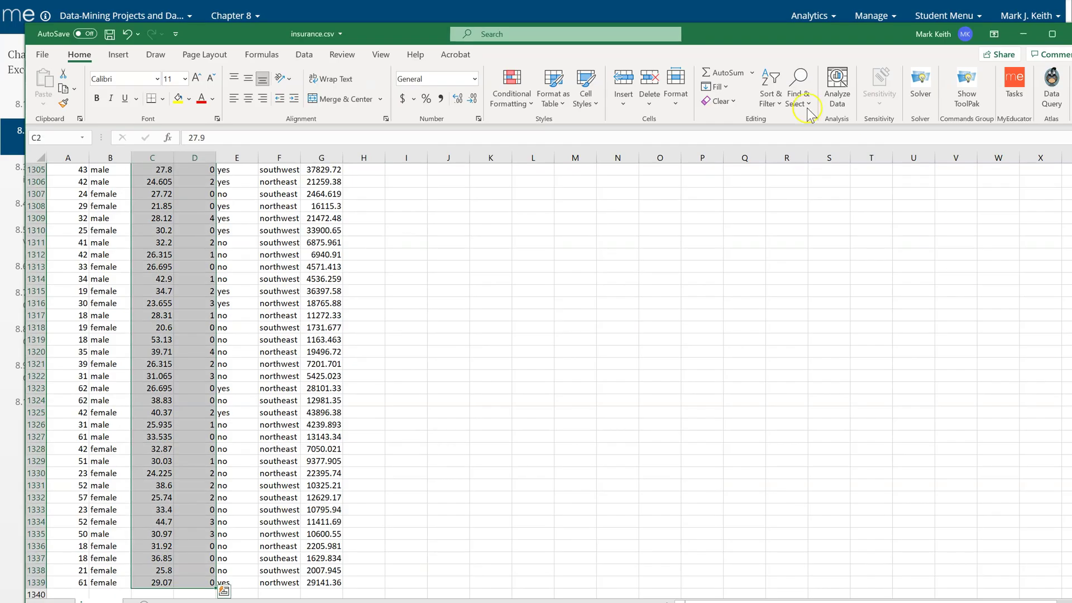
left_click_drag(766, 31, 740, 9)
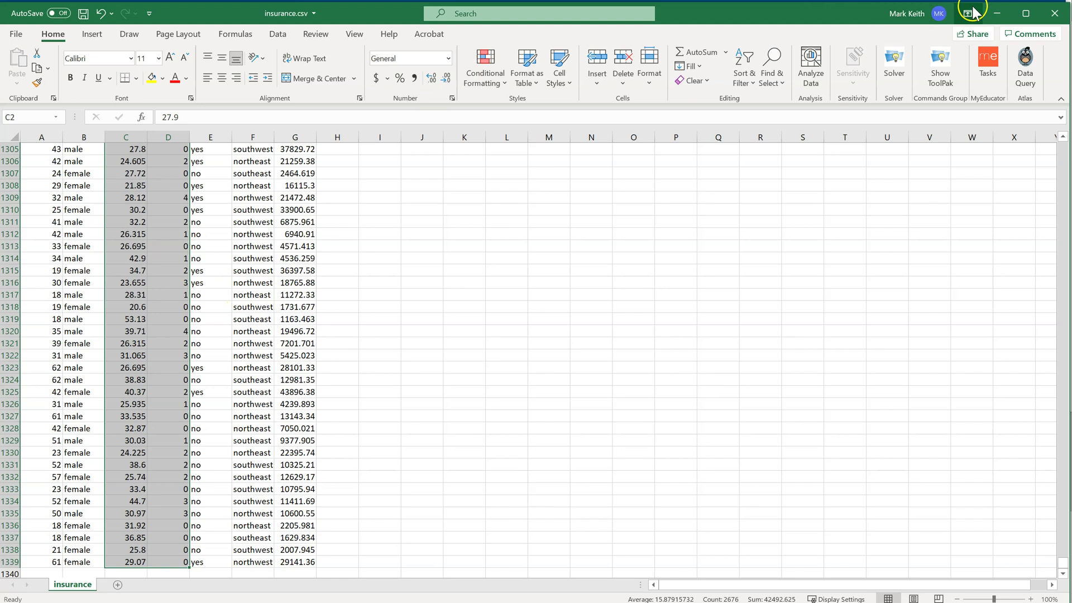
left_click(1054, 13)
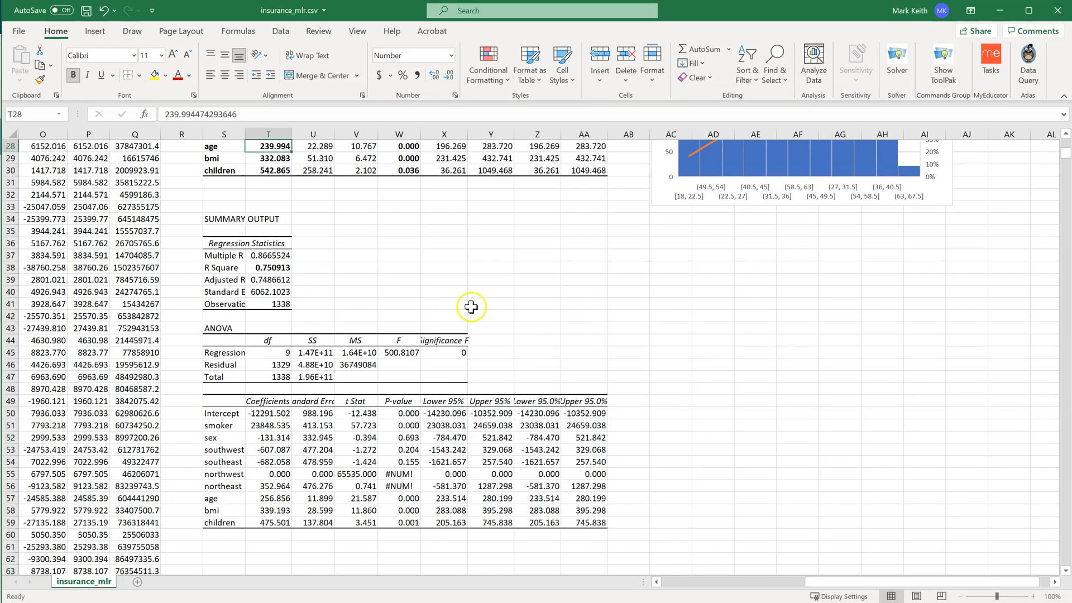
scroll(280, 270, "up", 1)
scroll(280, 271, "up", 2)
scroll(282, 268, "down", 2)
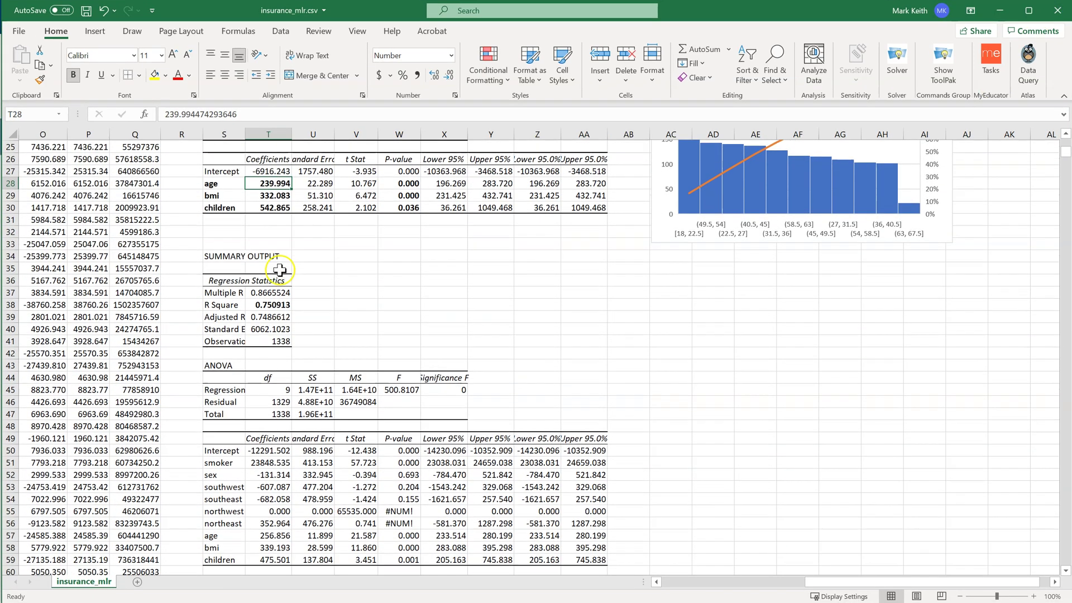
scroll(272, 211, "down", 1)
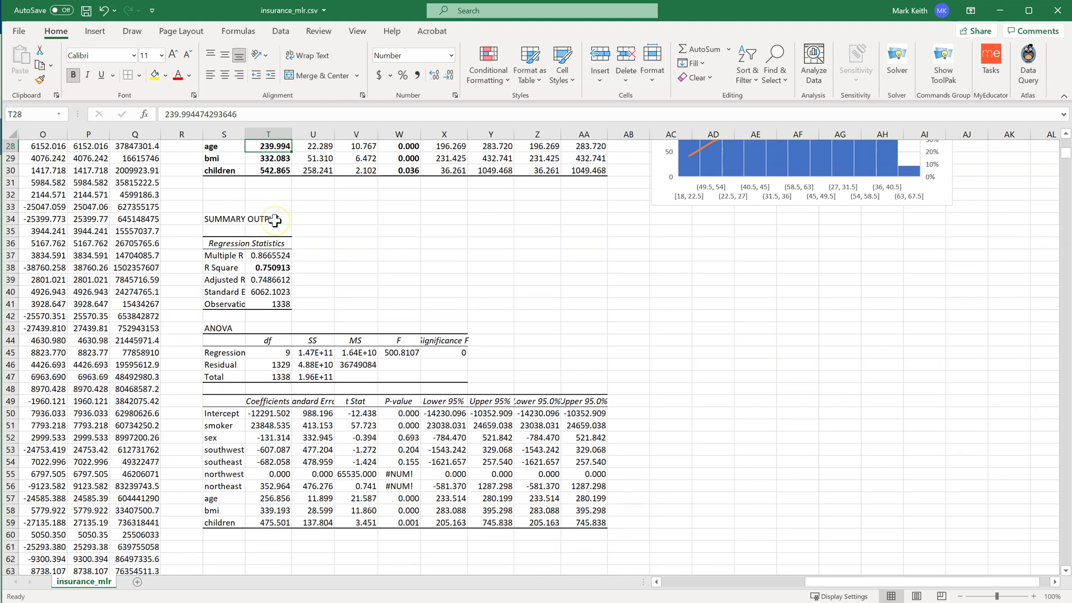
scroll(275, 221, "up", 1)
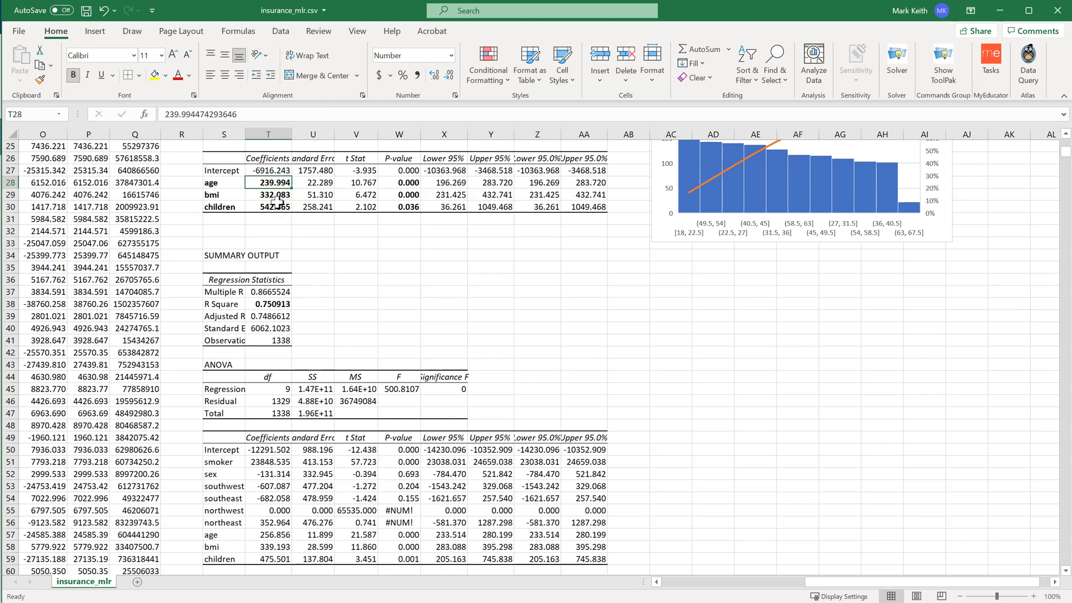
left_click(281, 195)
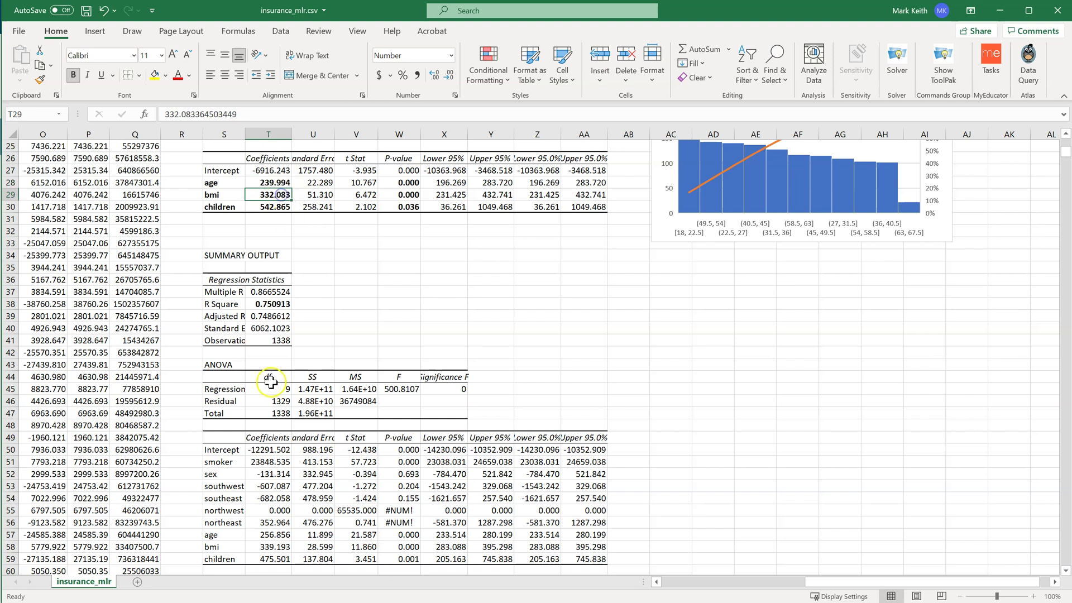
left_click(278, 548)
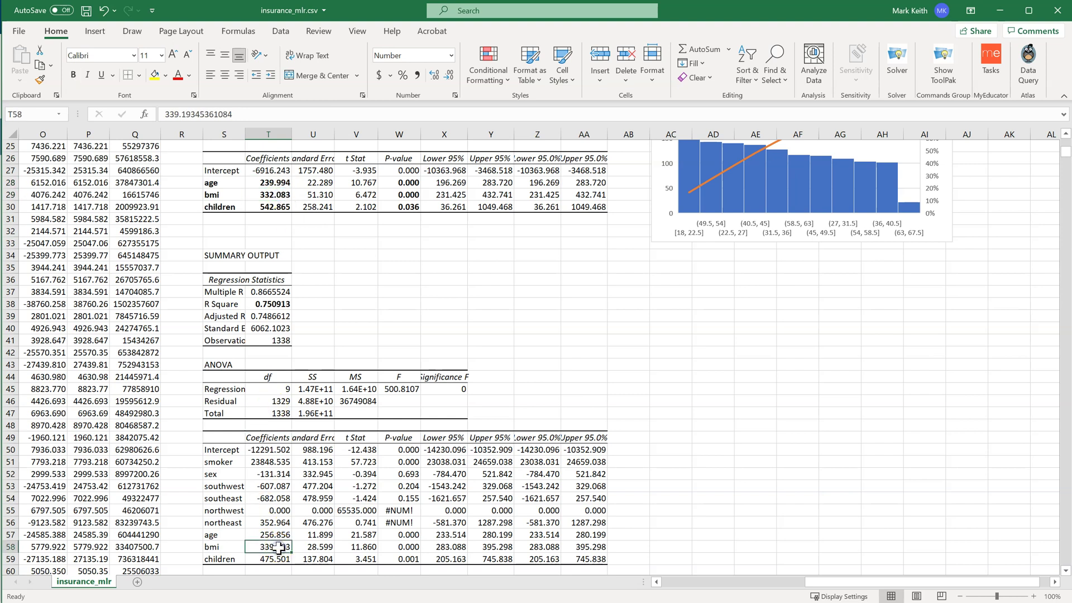
left_click(278, 206)
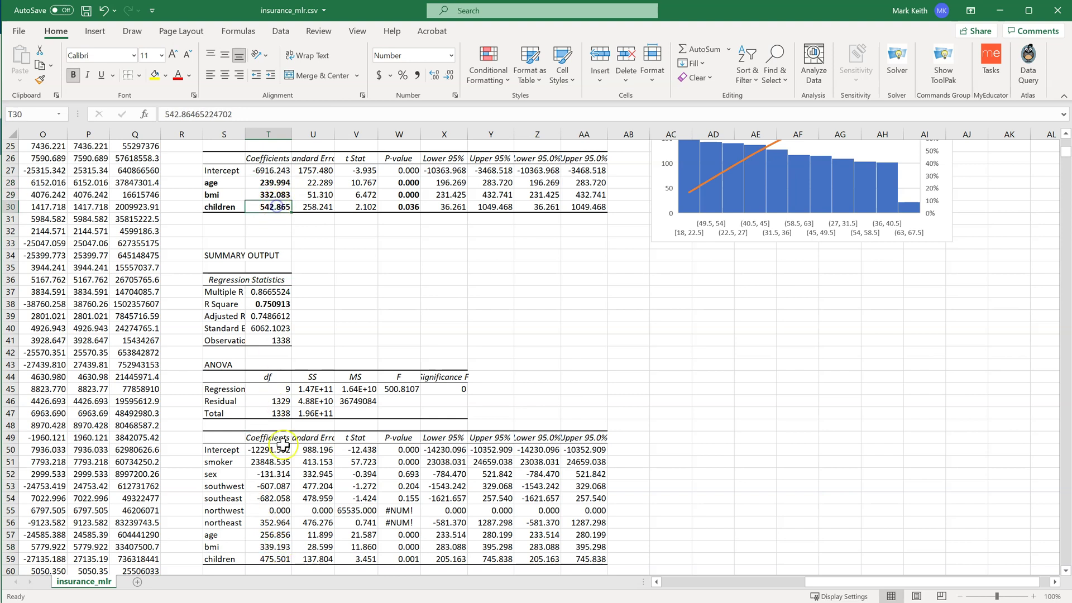
left_click(279, 558)
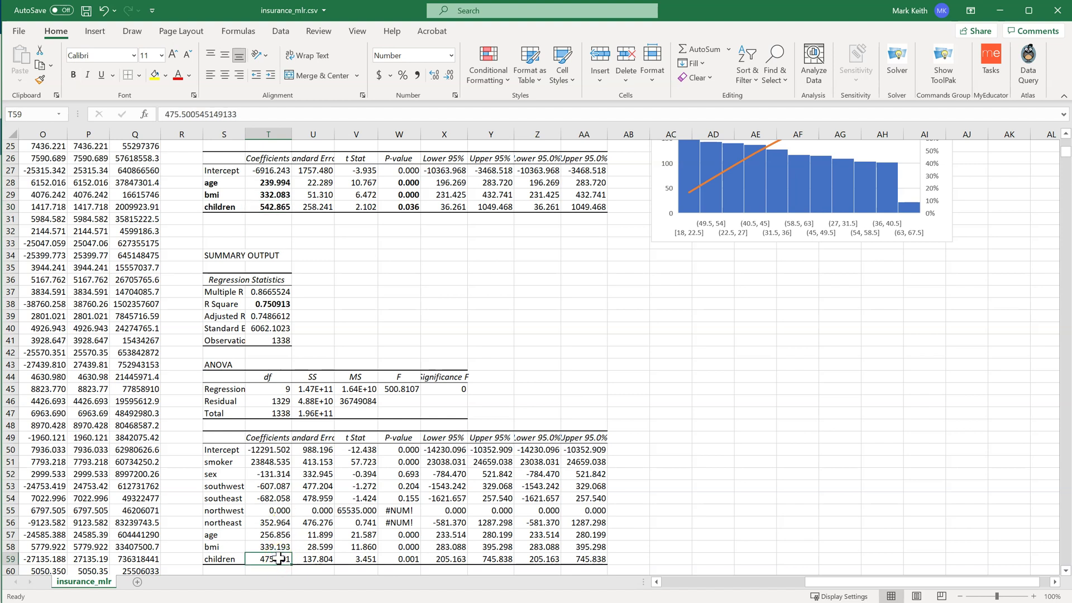
left_click(409, 558)
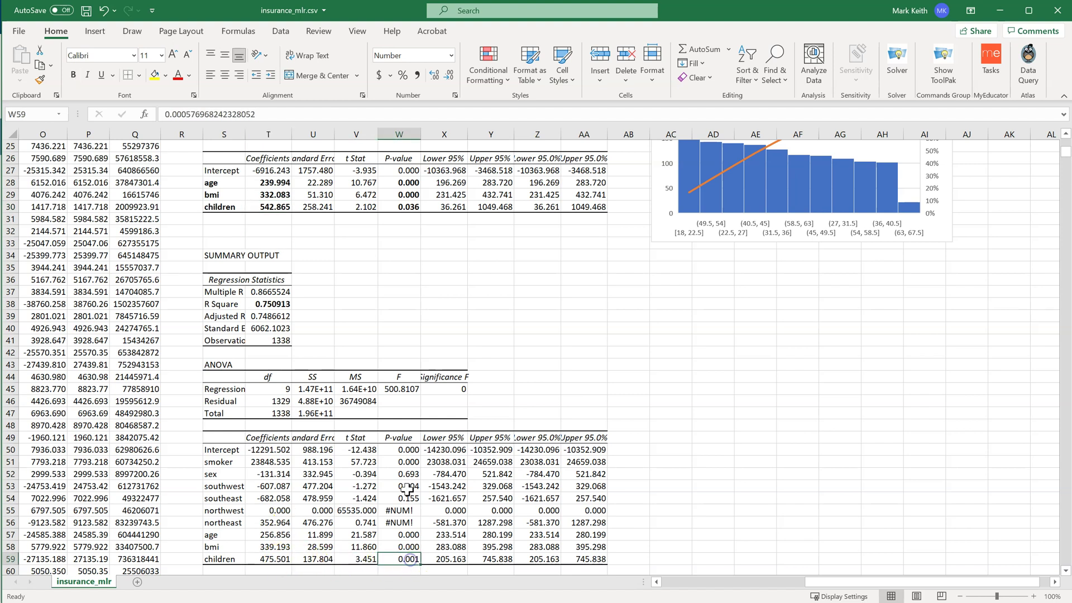
left_click(418, 206)
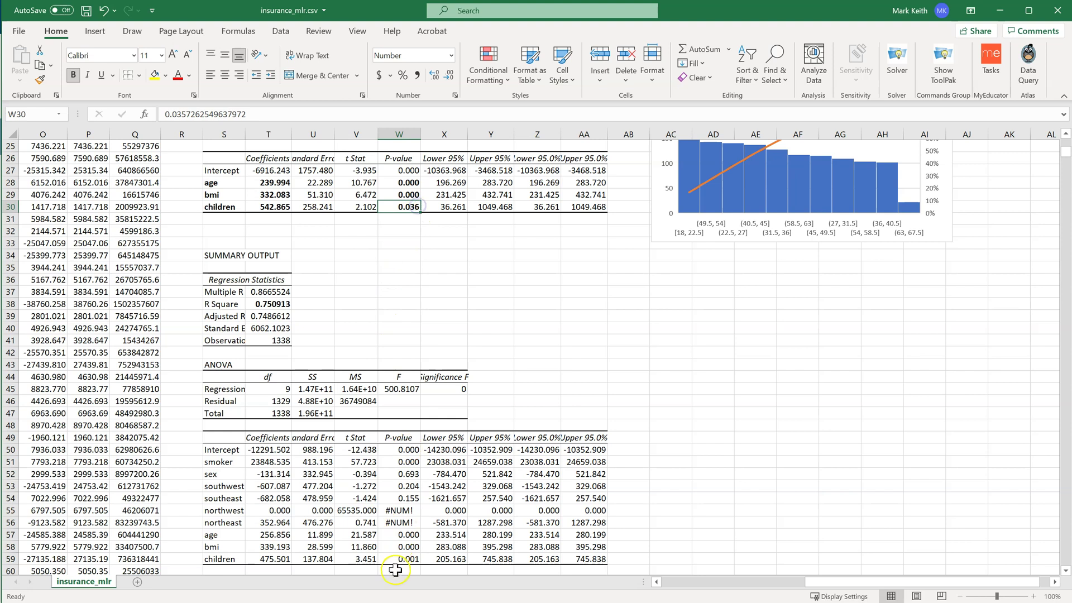
left_click(408, 559)
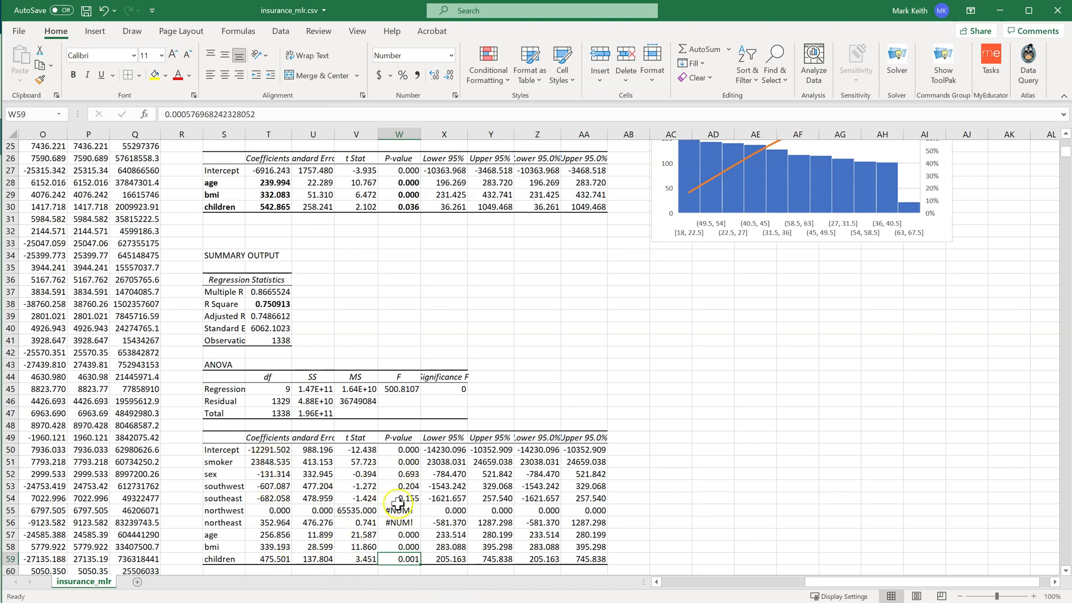
left_click_drag(399, 497, 400, 521)
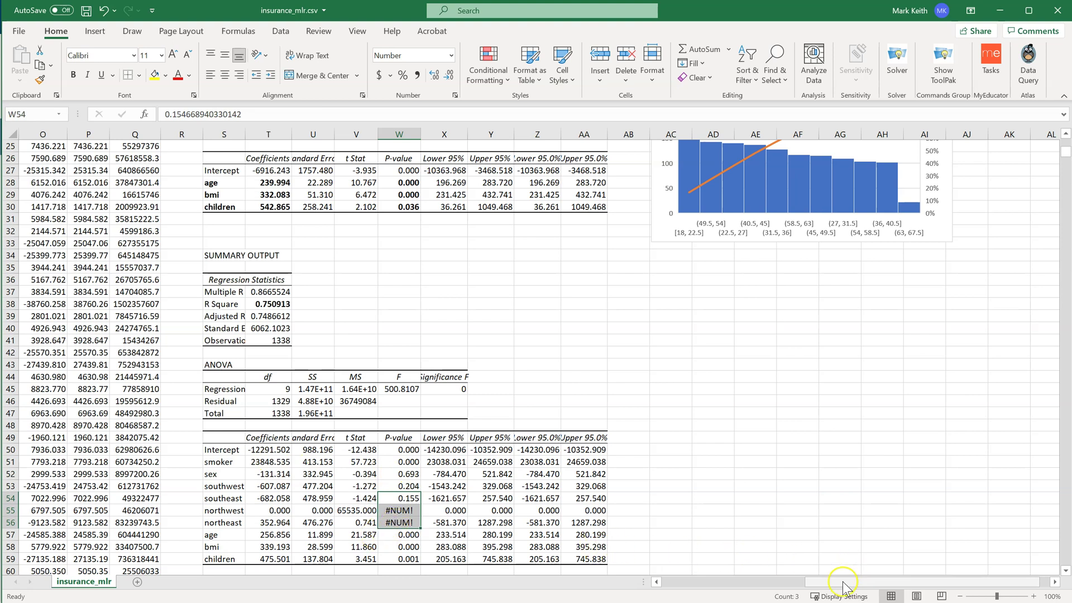
left_click_drag(883, 582, 768, 587)
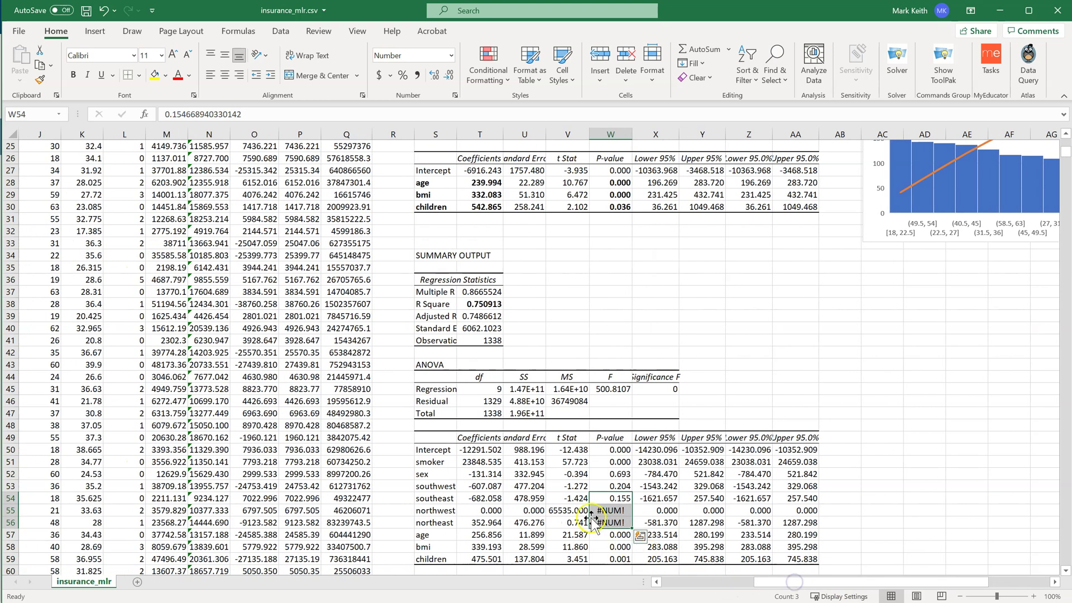
left_click_drag(611, 522, 422, 522)
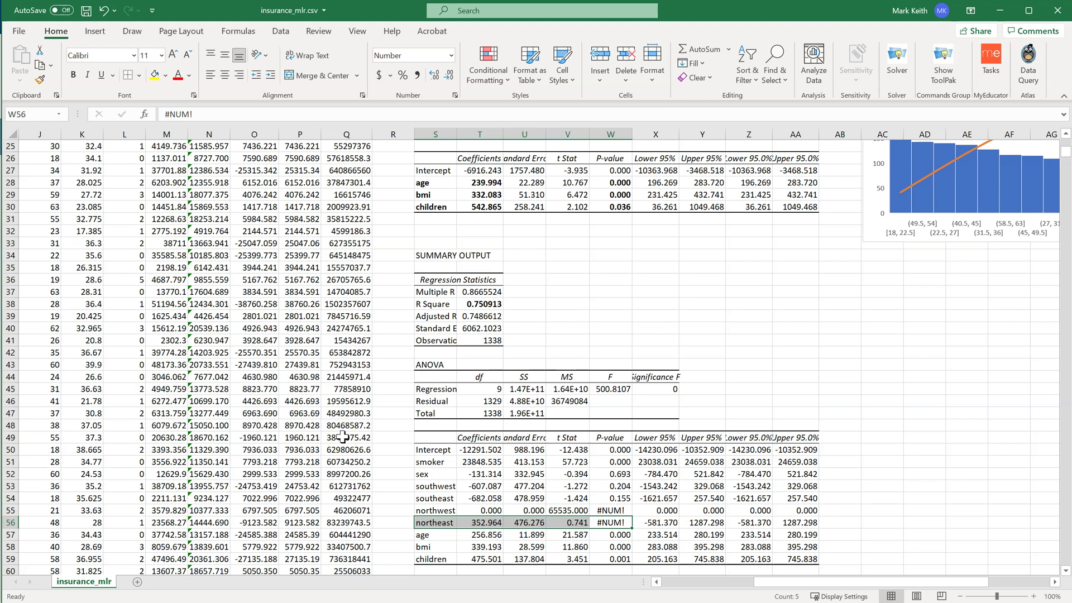
left_click(623, 524)
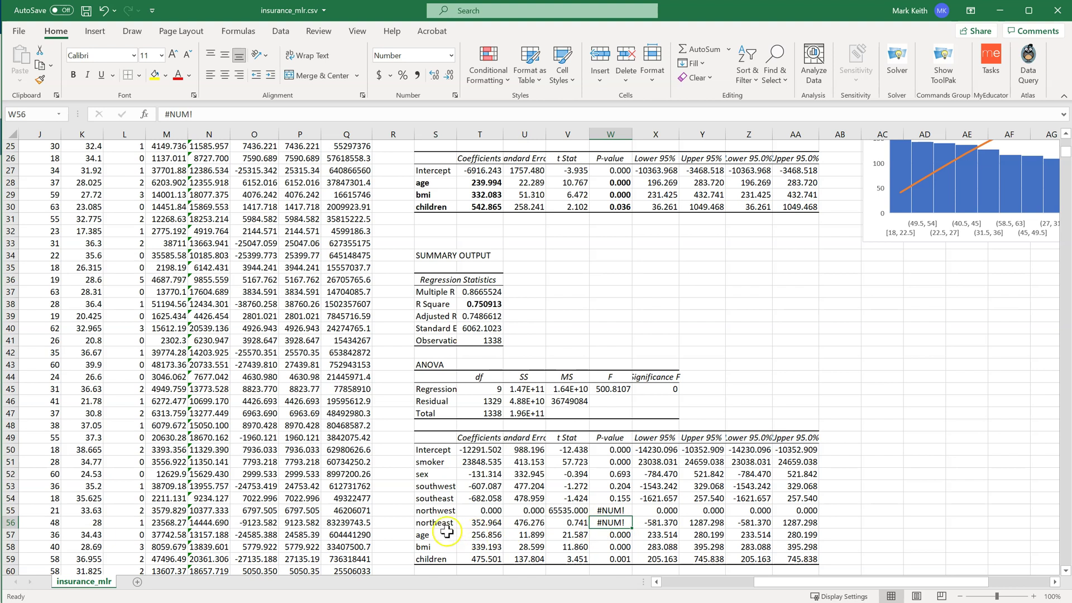
left_click_drag(441, 522, 612, 523)
left_click(612, 523)
left_click(489, 511)
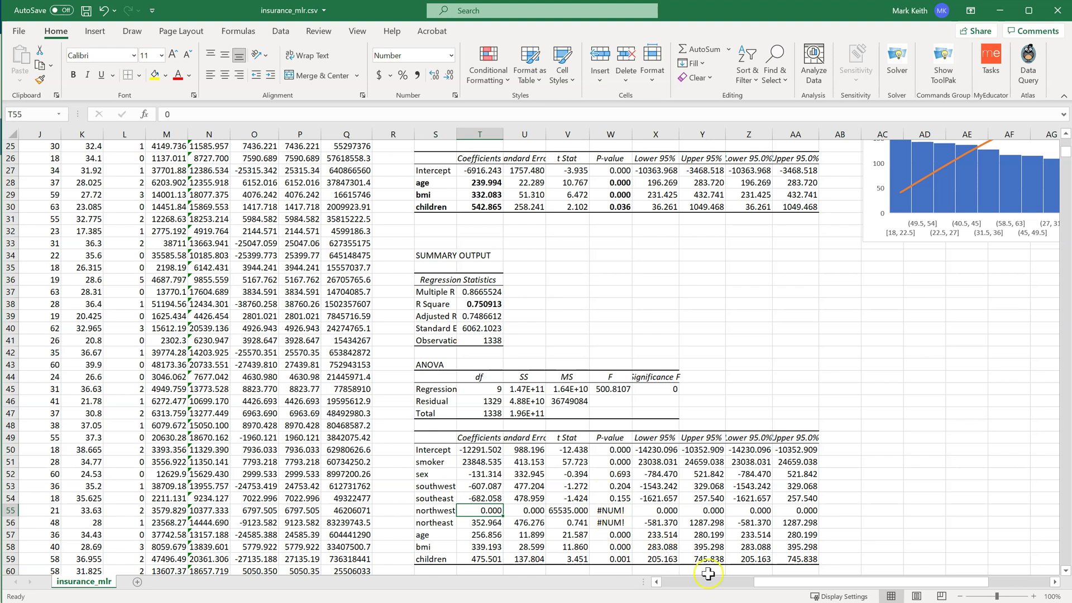
left_click_drag(790, 581, 626, 584)
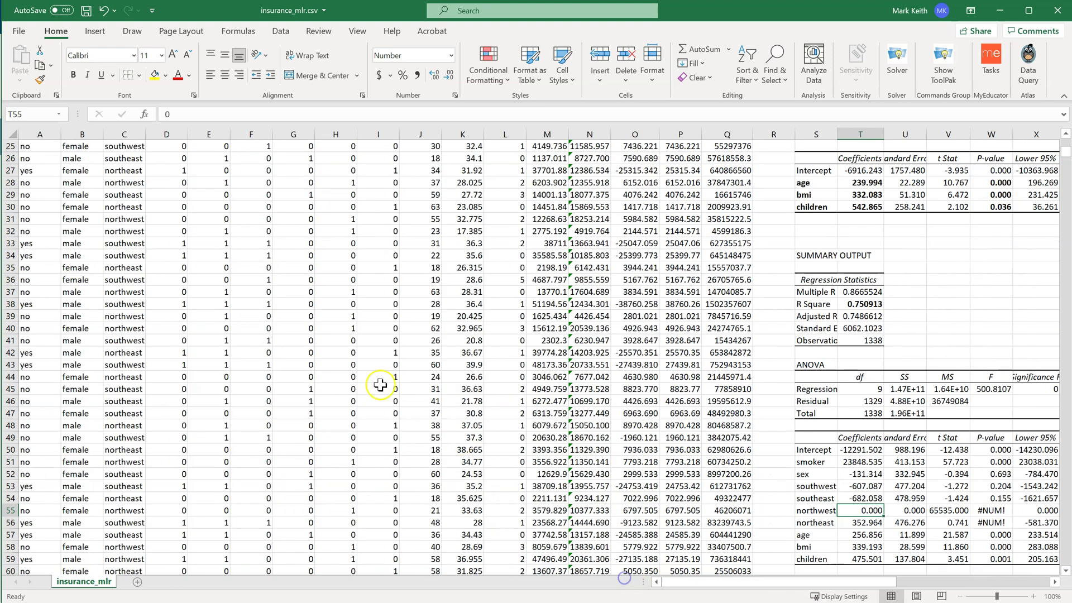
scroll(363, 377, "up", 8)
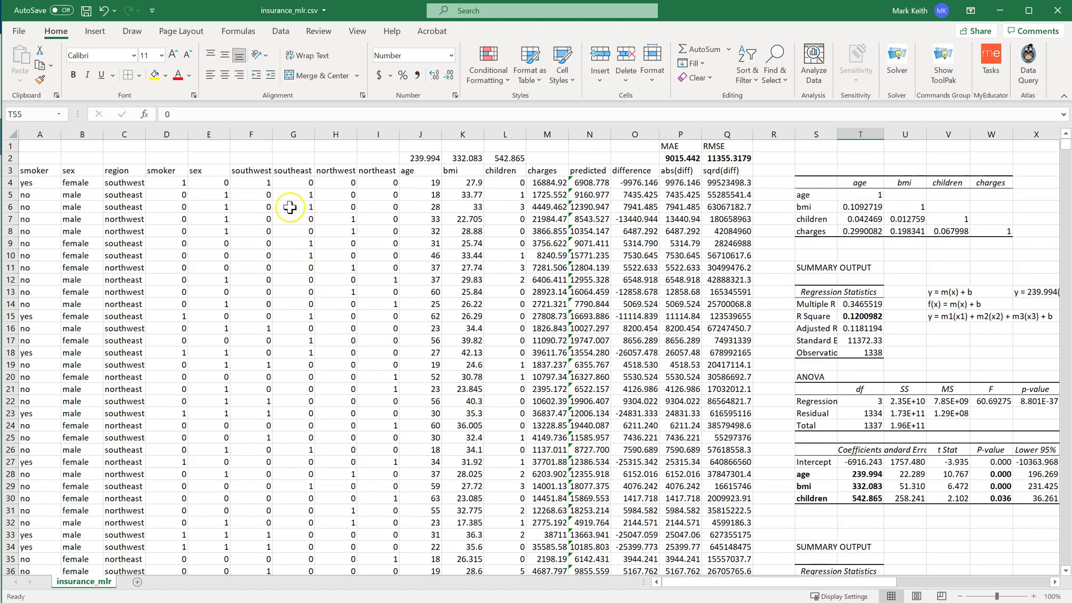
left_click(258, 182)
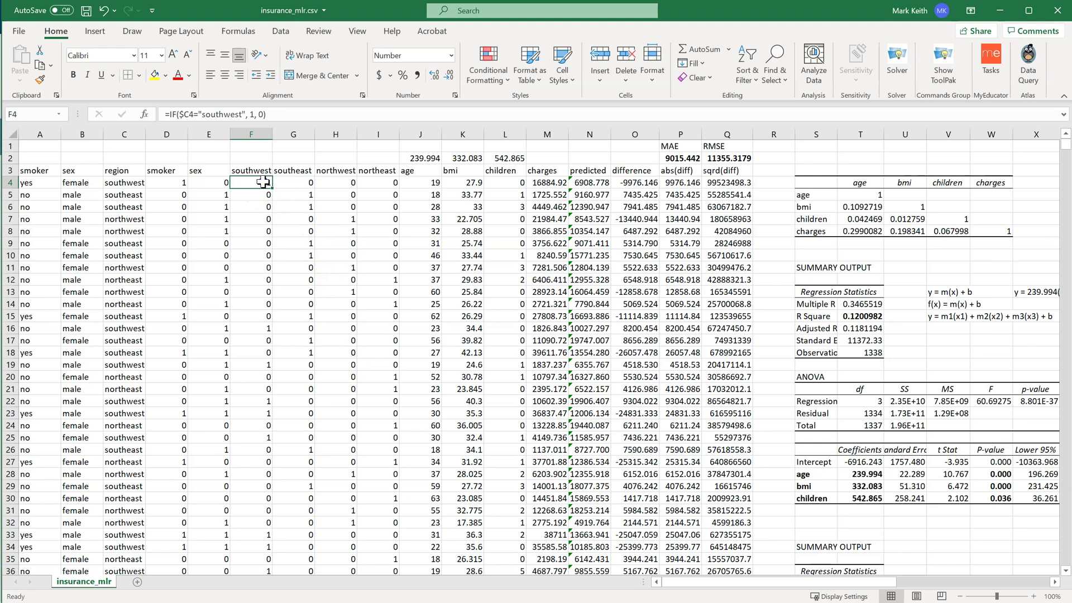
left_click_drag(269, 182, 246, 184)
key("shift+Right")
key("shift+Right")
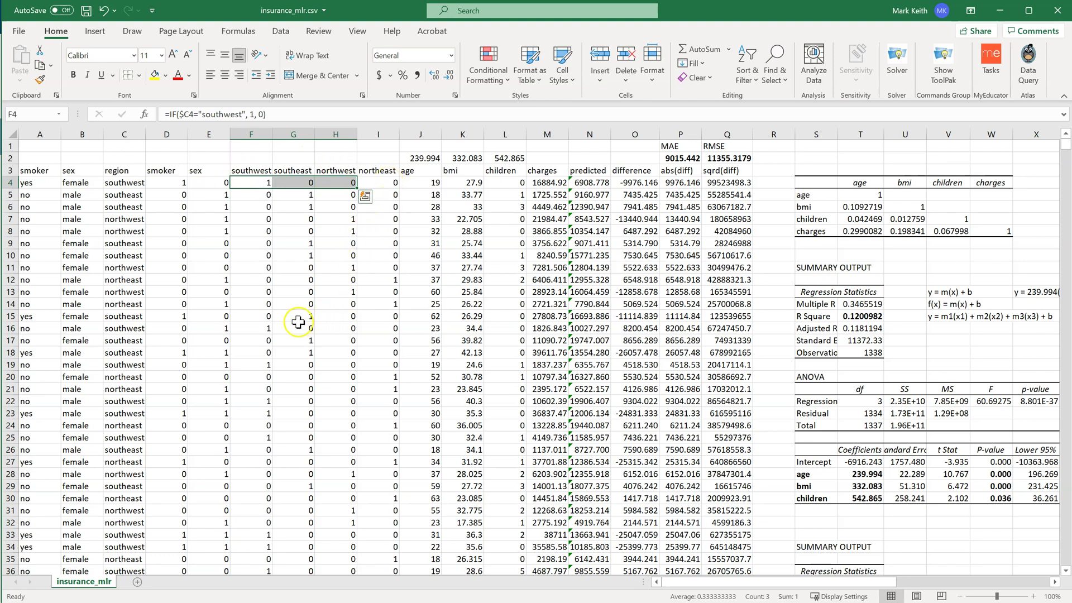
left_click_drag(252, 304, 338, 306)
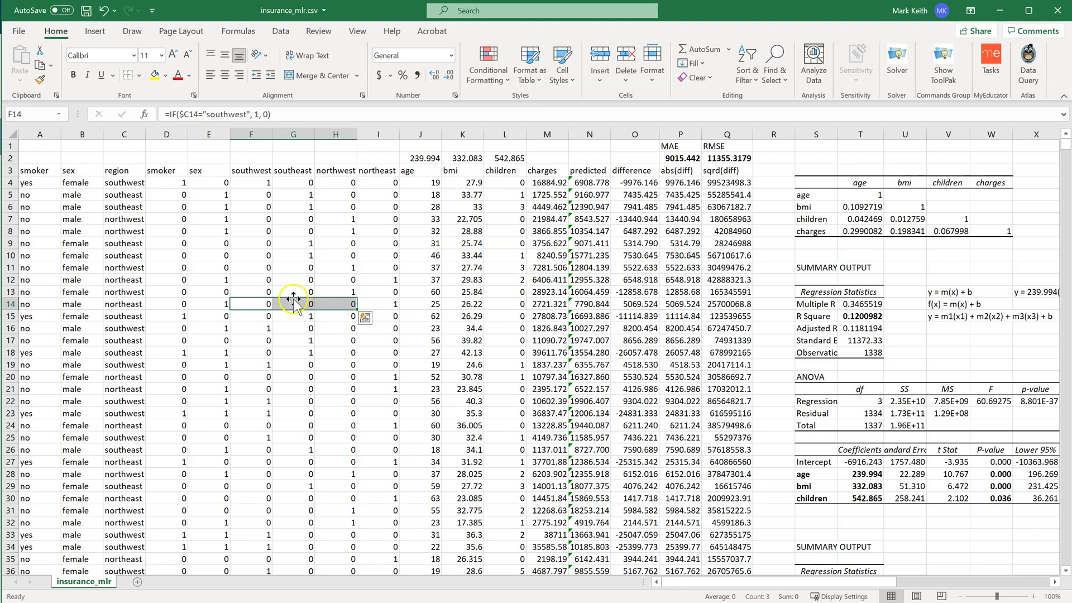
left_click_drag(258, 183, 338, 308)
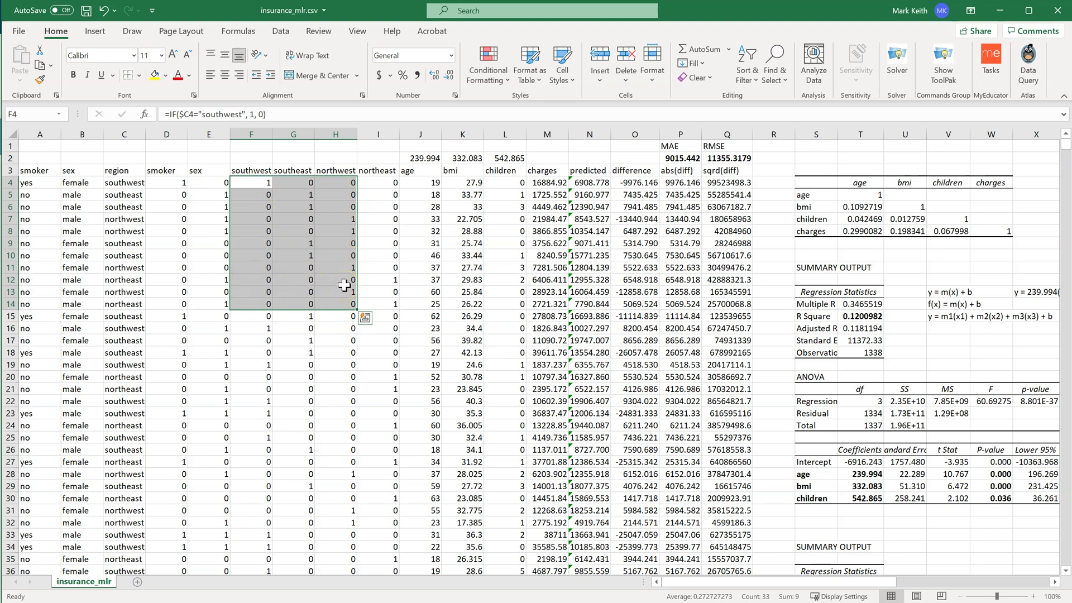
left_click(379, 134)
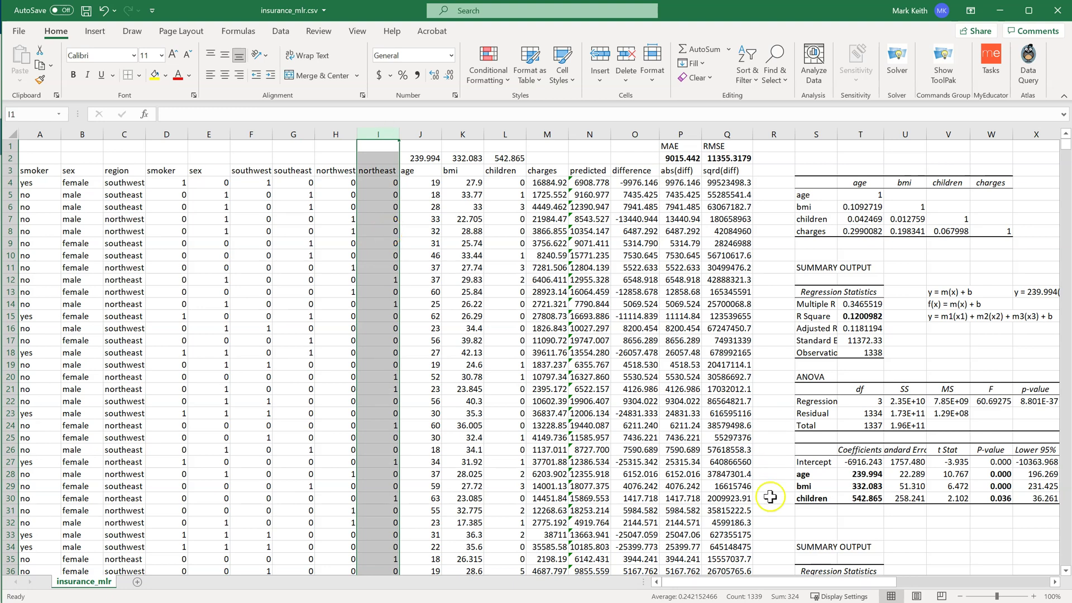
Review the northwest and southeast coefficient rows in the regression output
scroll(837, 514, "down", 5)
scroll(838, 513, "down", 4)
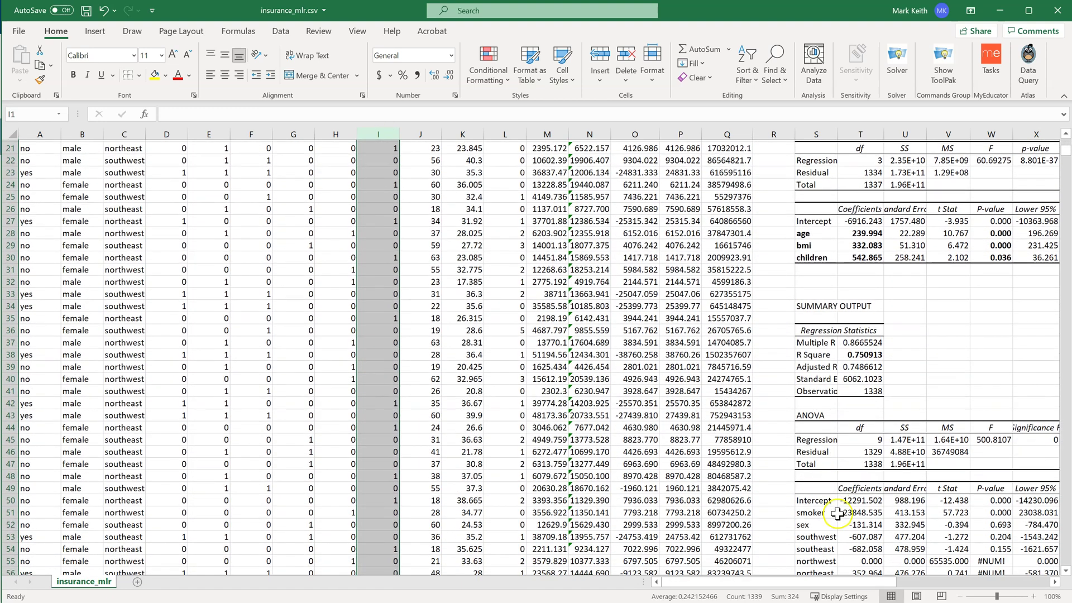
left_click_drag(856, 582, 904, 582)
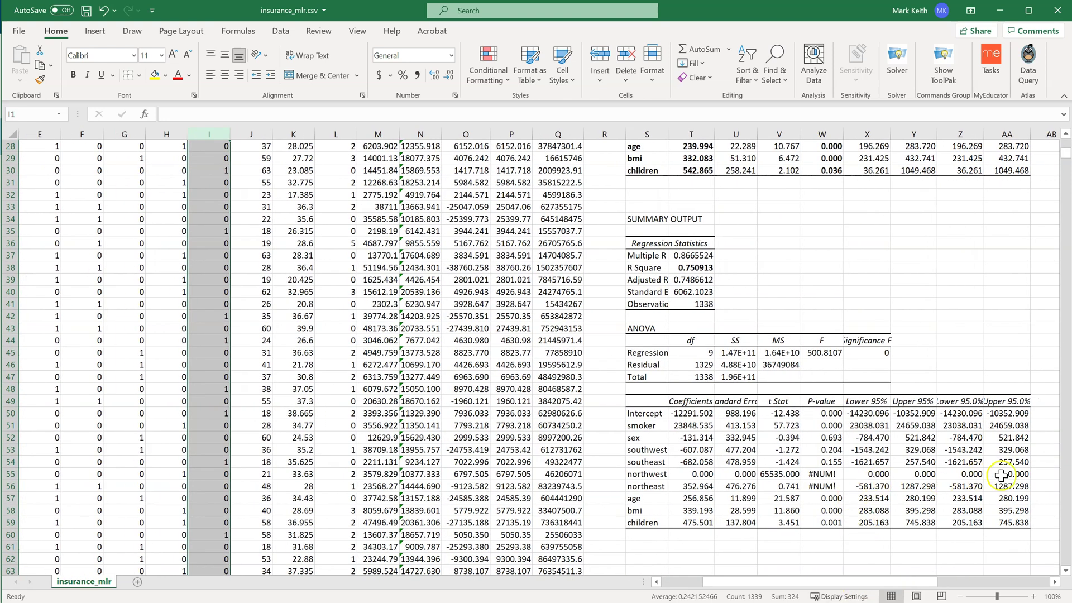
left_click_drag(1005, 473, 660, 474)
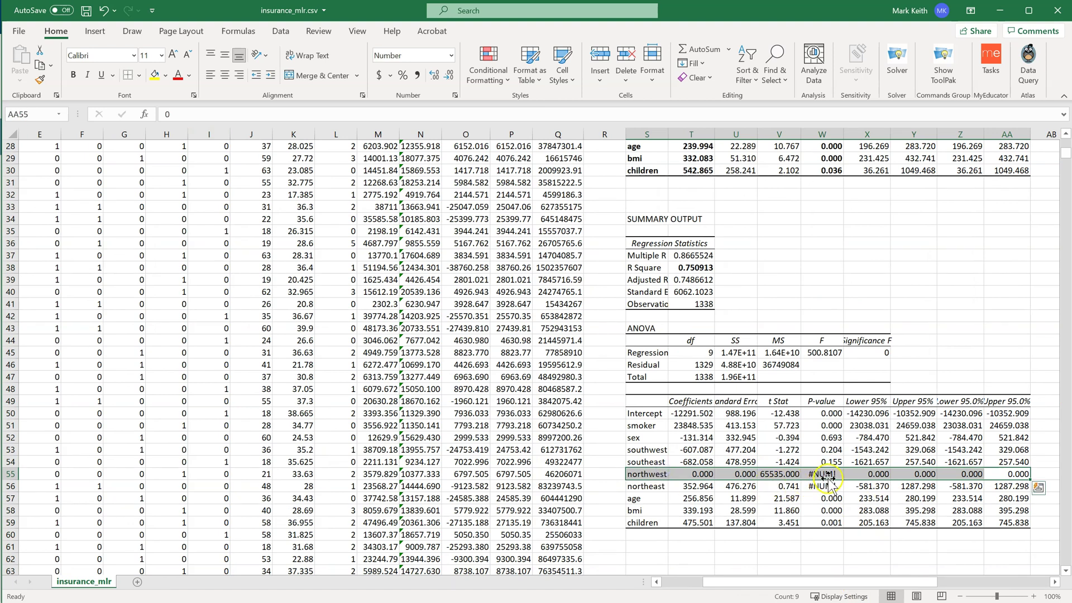
left_click_drag(779, 582, 732, 587)
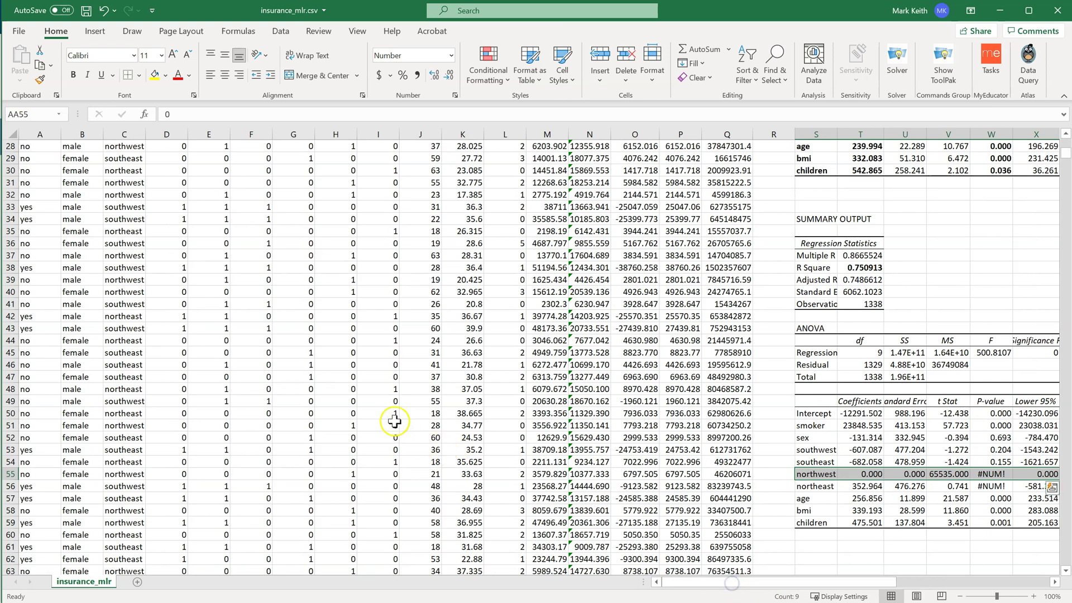
scroll(385, 410, "up", 9)
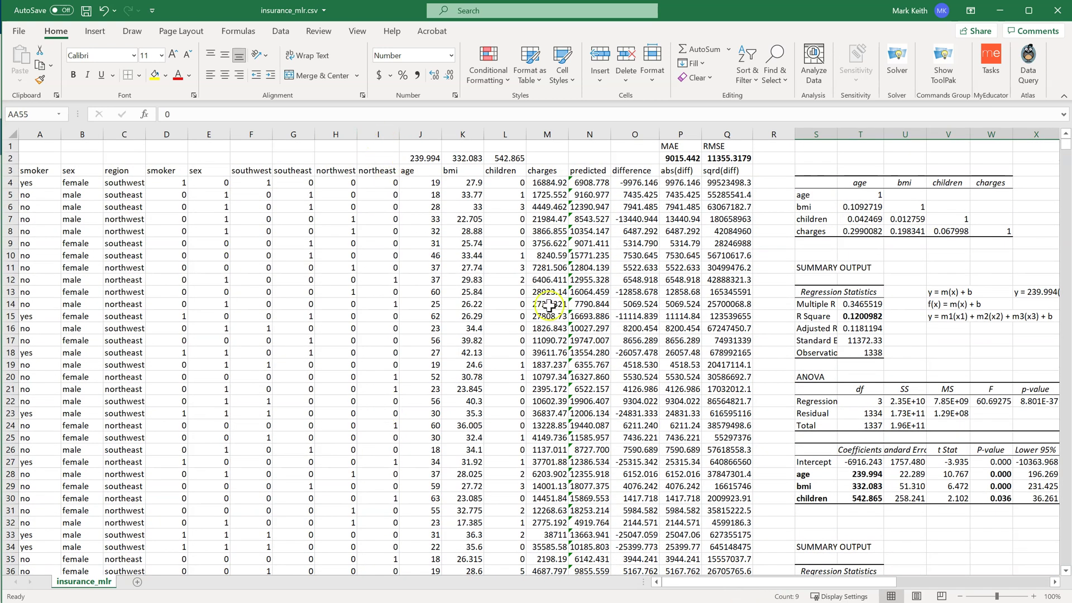
scroll(973, 497, "down", 7)
scroll(973, 497, "down", 2)
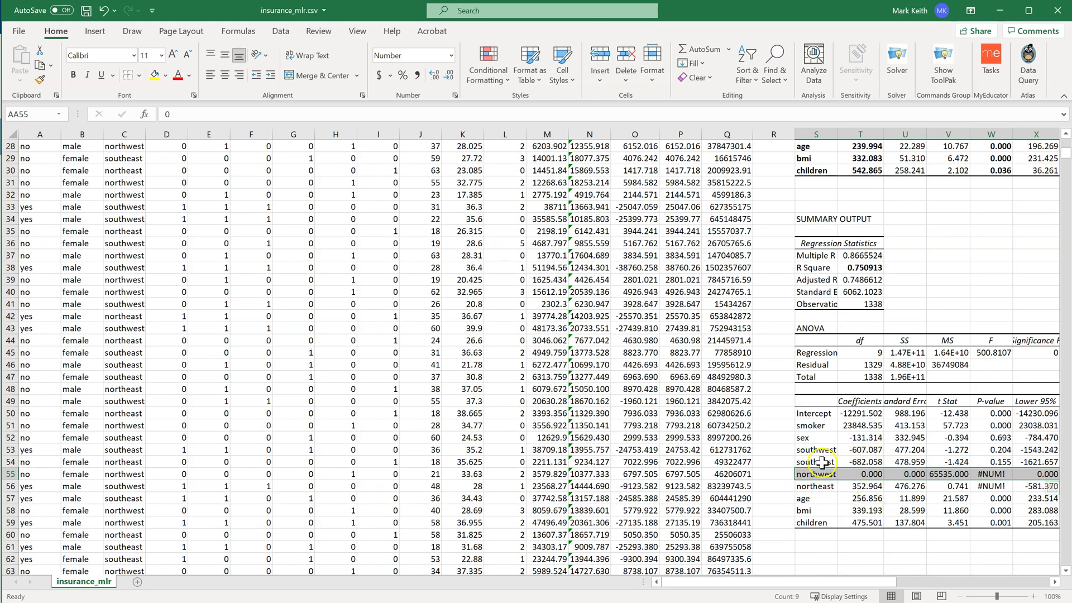
left_click_drag(821, 462, 871, 462)
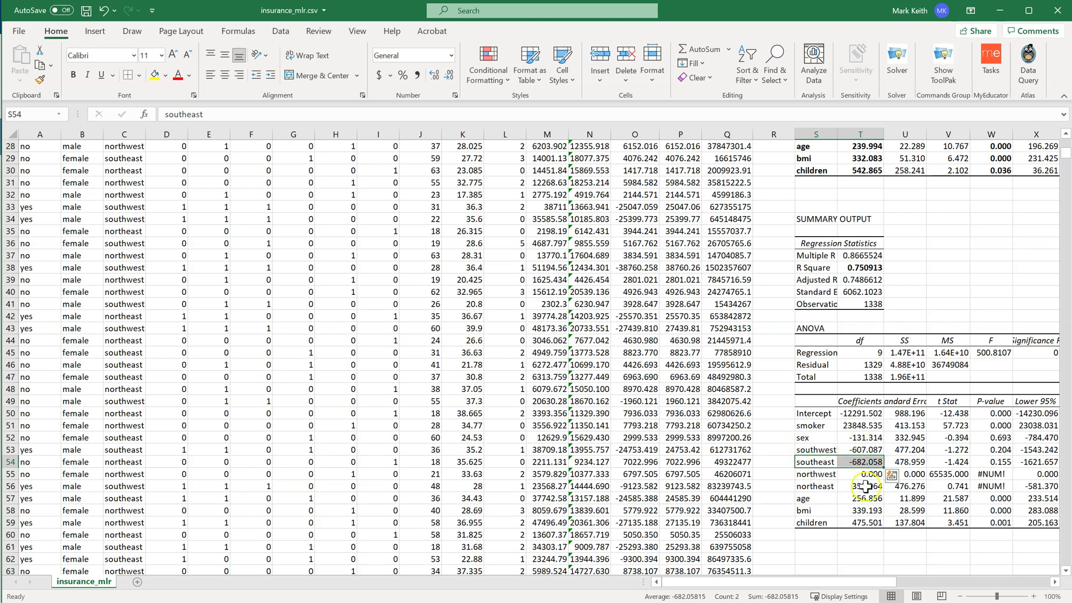
scroll(419, 333, "up", 9)
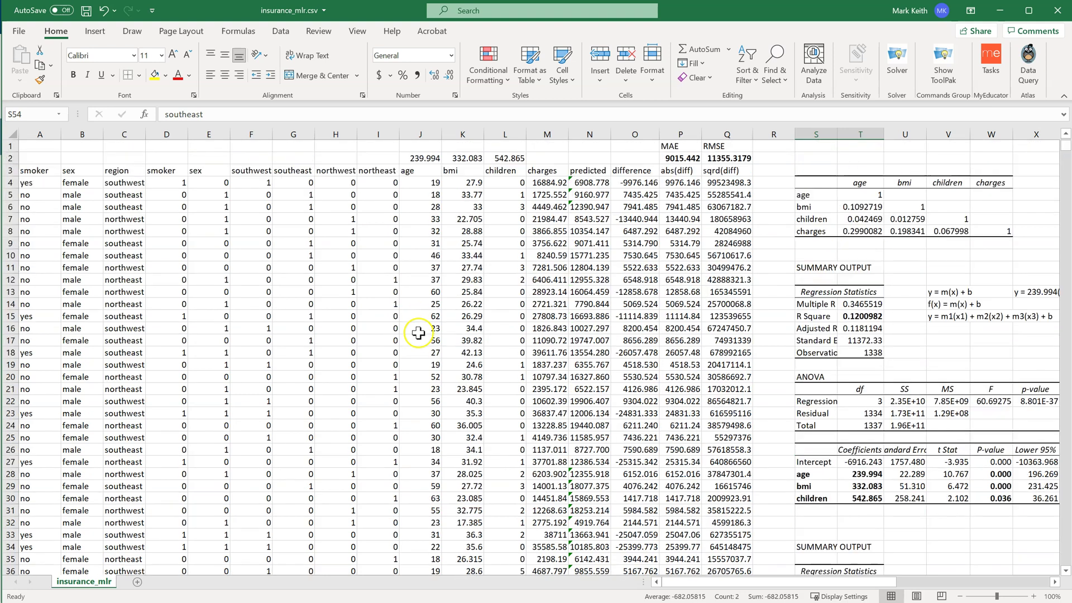
Delete column G, the southeast dummy column
left_click(289, 134)
right_click(290, 134)
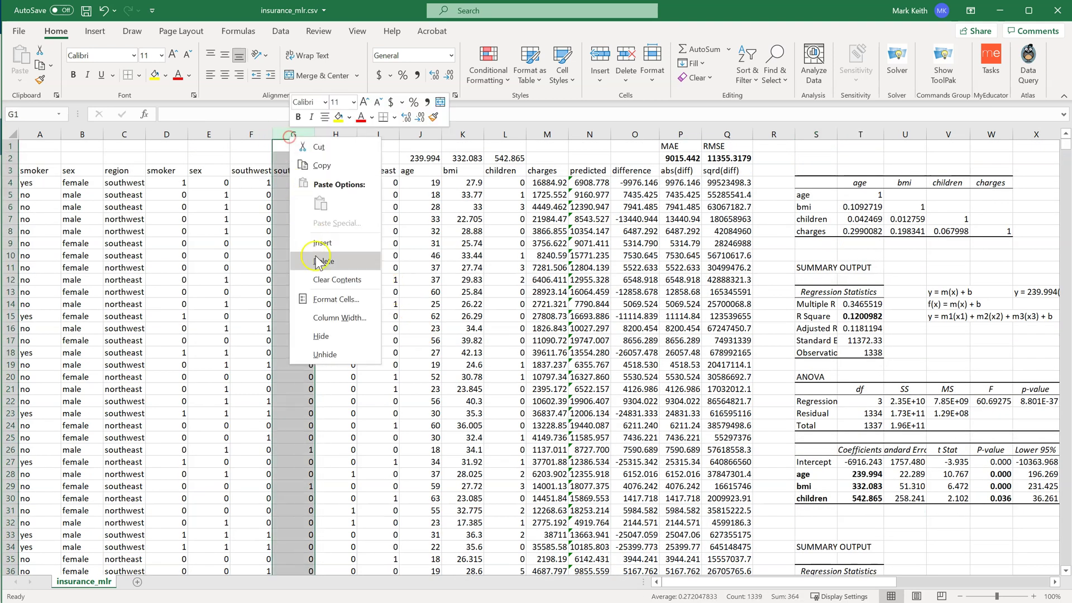
left_click(313, 259)
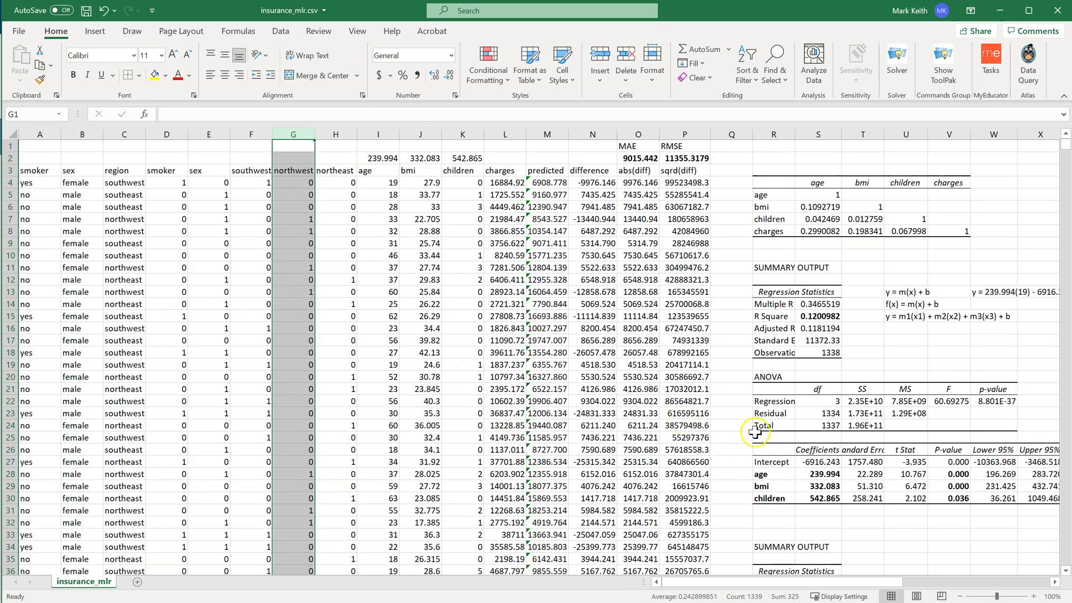
scroll(759, 427, "down", 12)
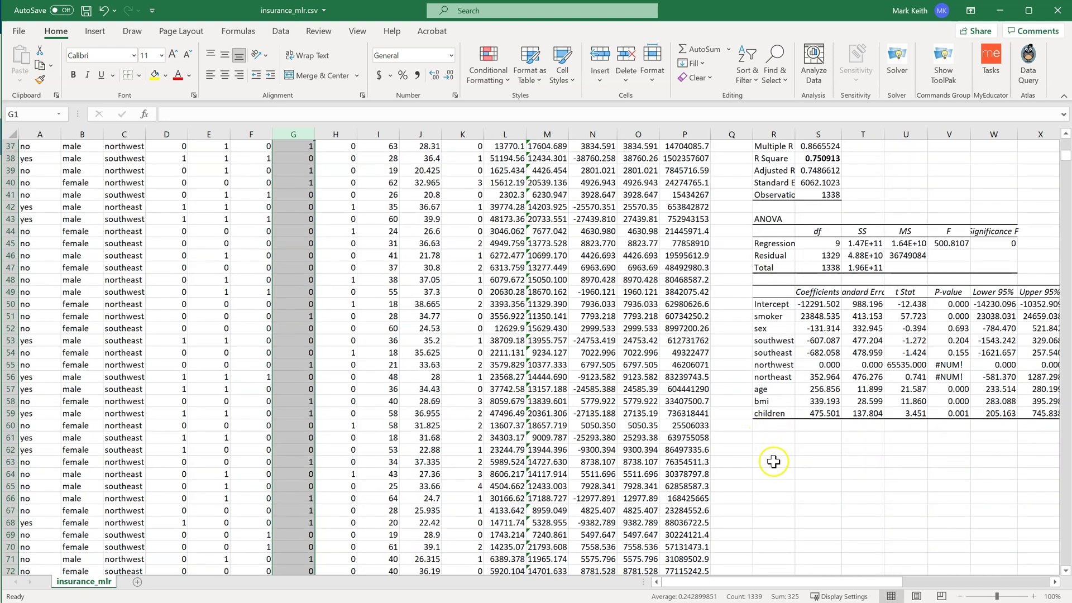
left_click(771, 461)
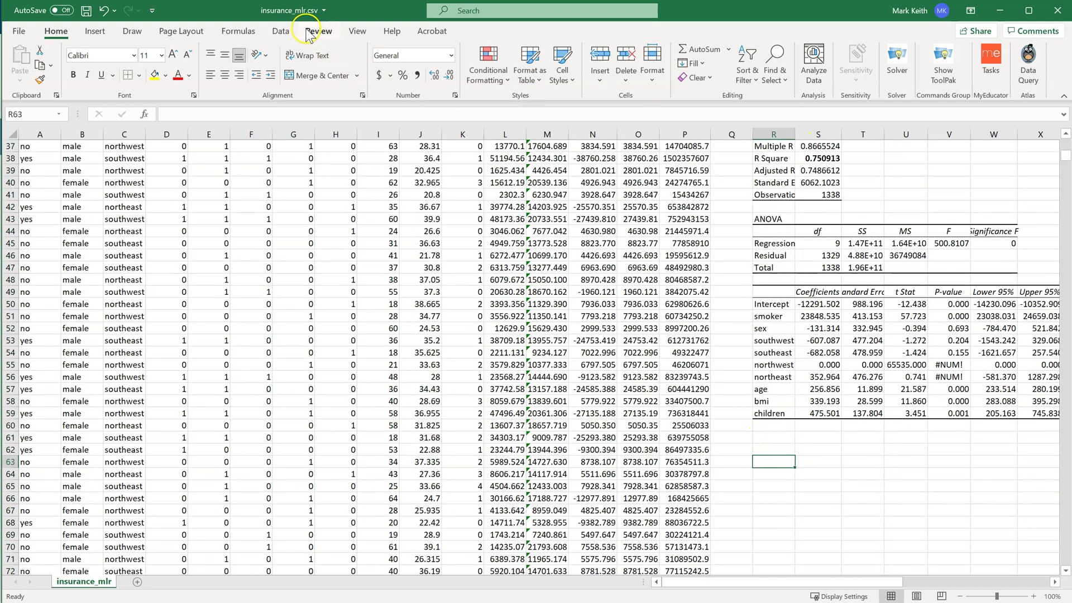
Reopen Regression and change the Input Y Range to $L$3:$L$1341
left_click(280, 31)
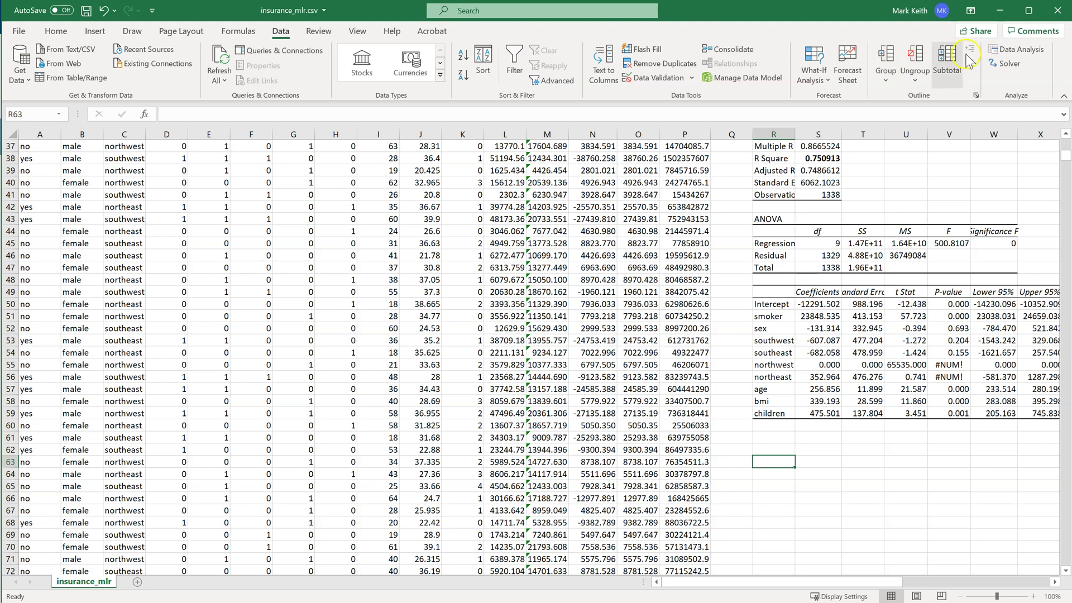
left_click(1020, 49)
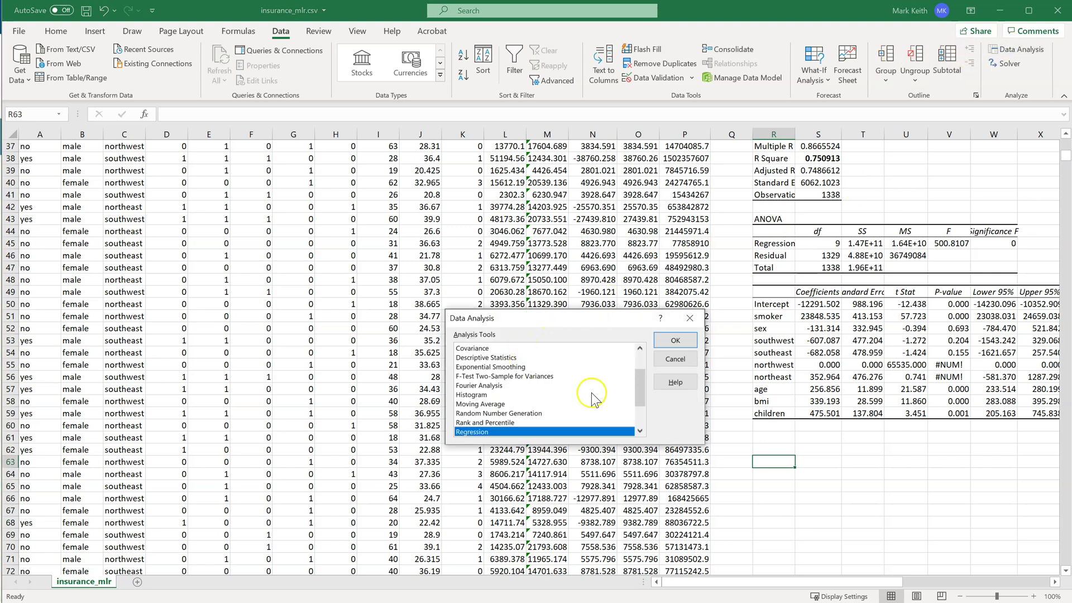
left_click(676, 340)
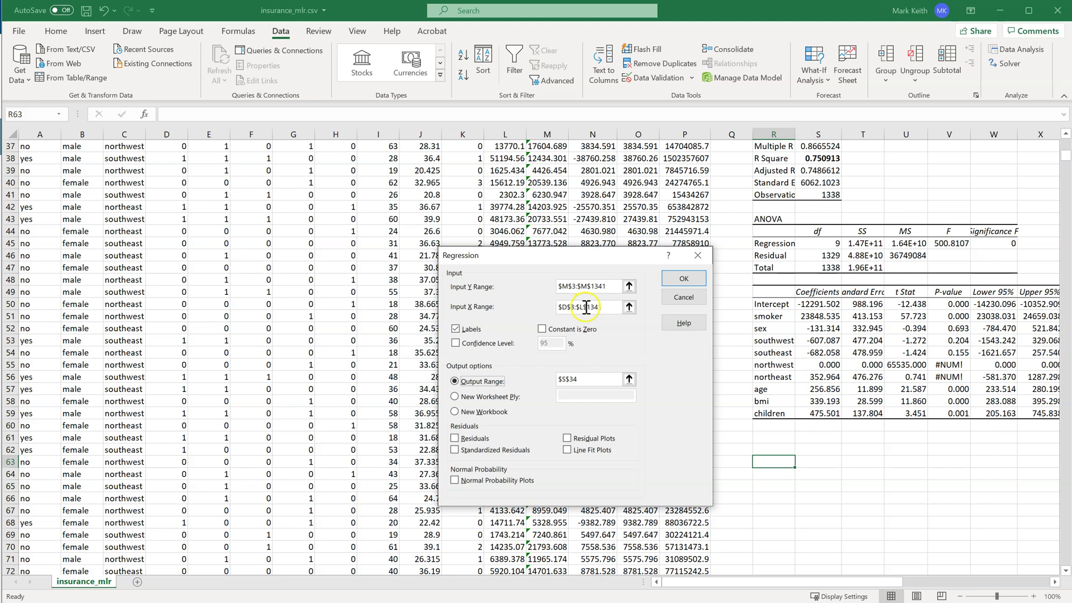
left_click(566, 287)
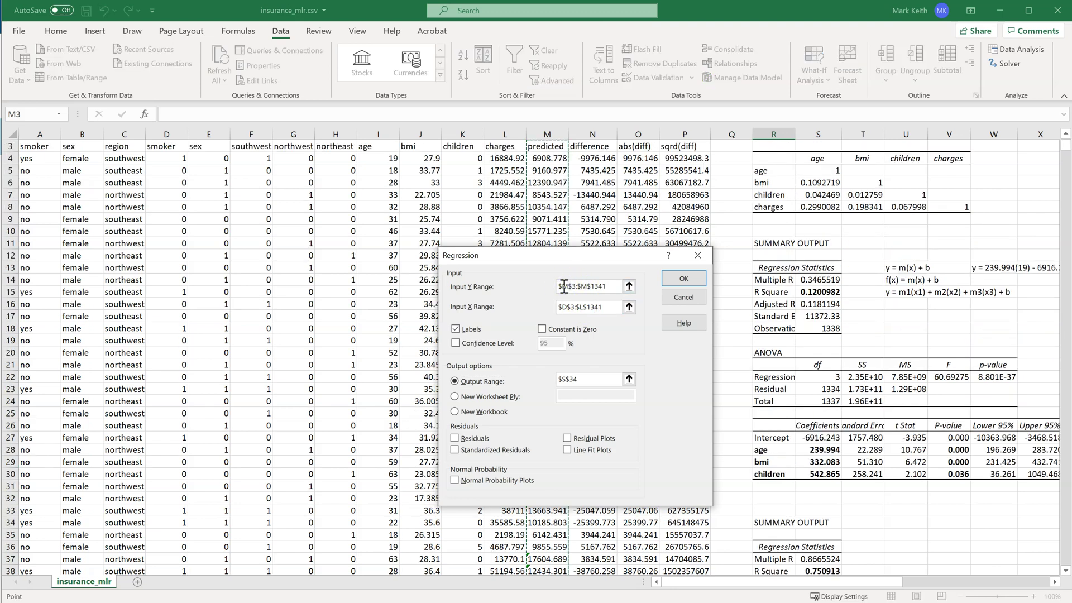
key("BackSpace")
type("L")
left_click(596, 291)
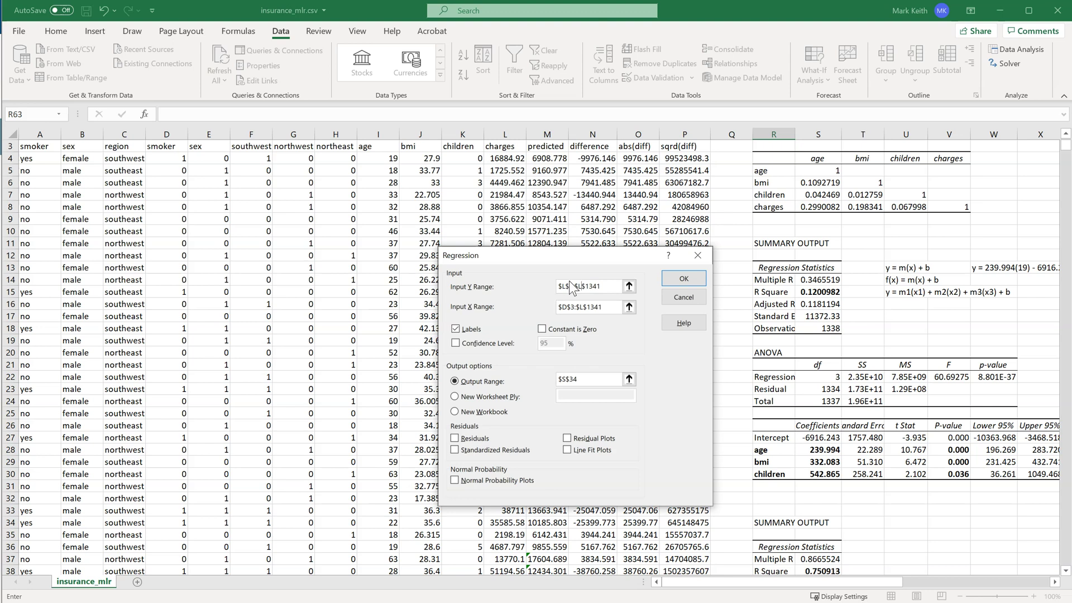
Set the X range to $D$3:$K$1341 and clear the old output location for R63
left_click(584, 308)
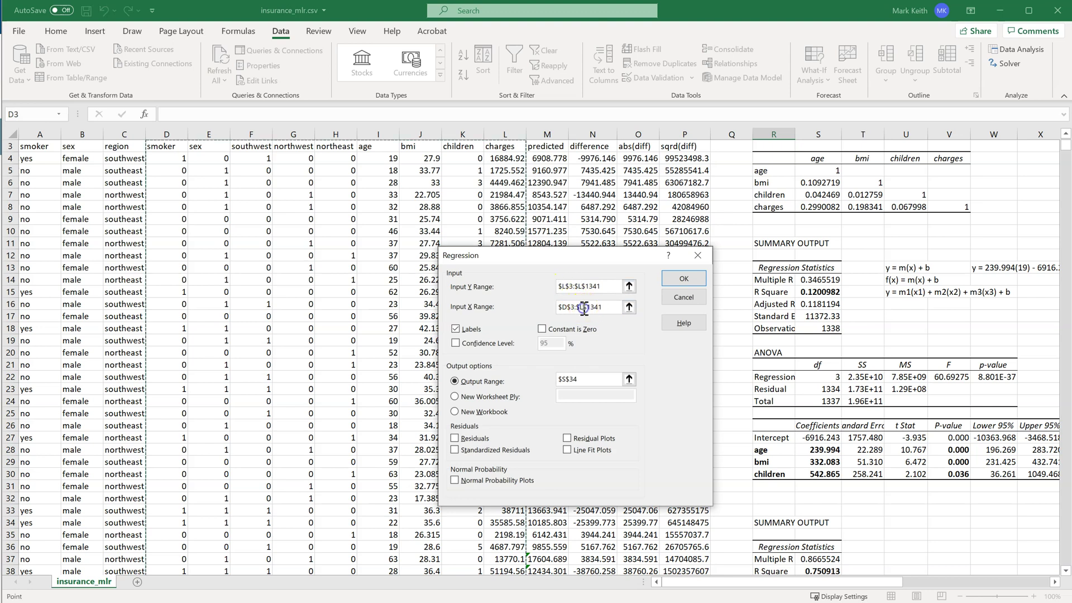
left_click(584, 307)
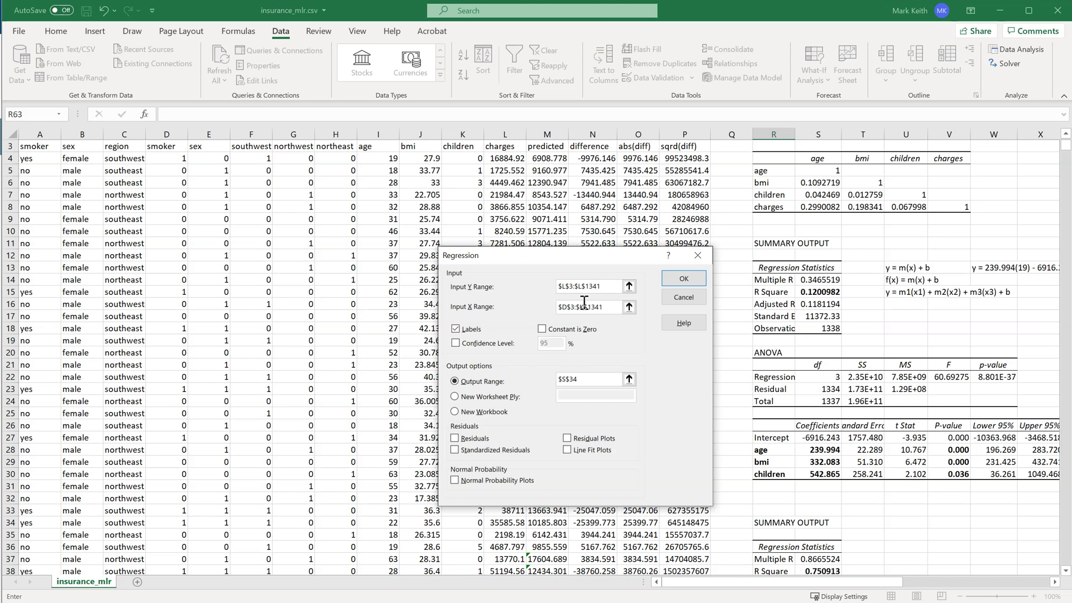
left_click_drag(584, 379, 547, 380)
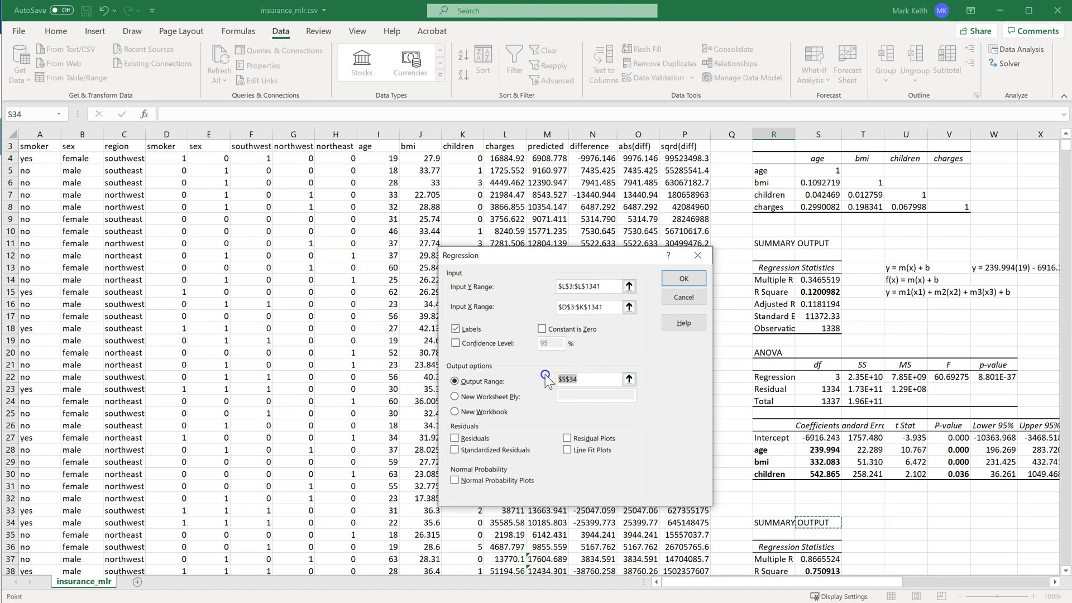
key("BackSpace")
scroll(806, 470, "down", 13)
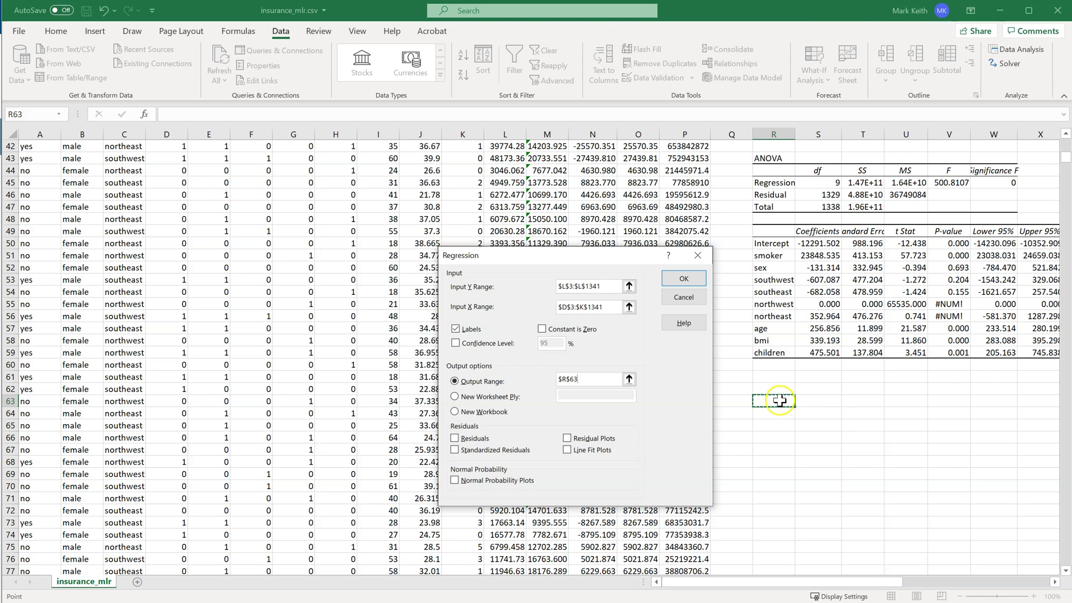
Run the southeast-baseline regression into R63 and compare its R Square with the earlier output
left_click(684, 279)
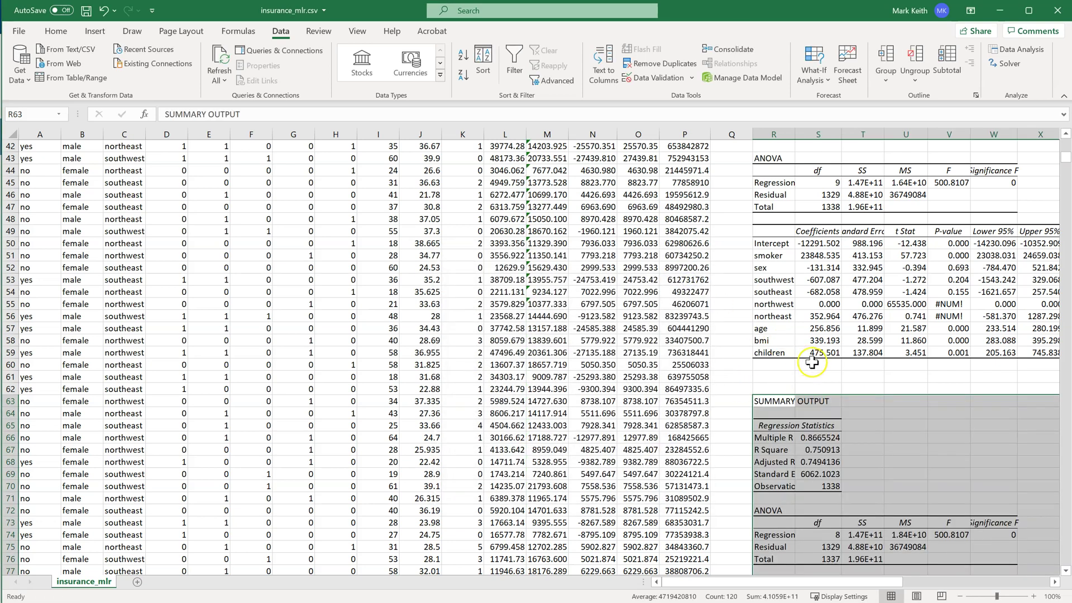
left_click(824, 455)
scroll(929, 447, "up", 3)
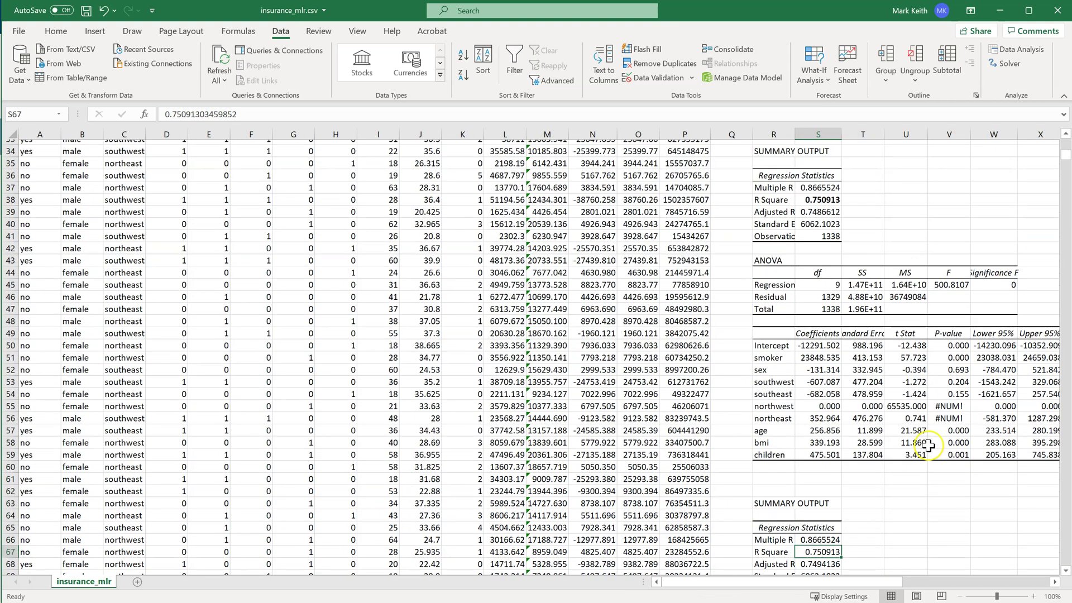
scroll(928, 445, "down", 1)
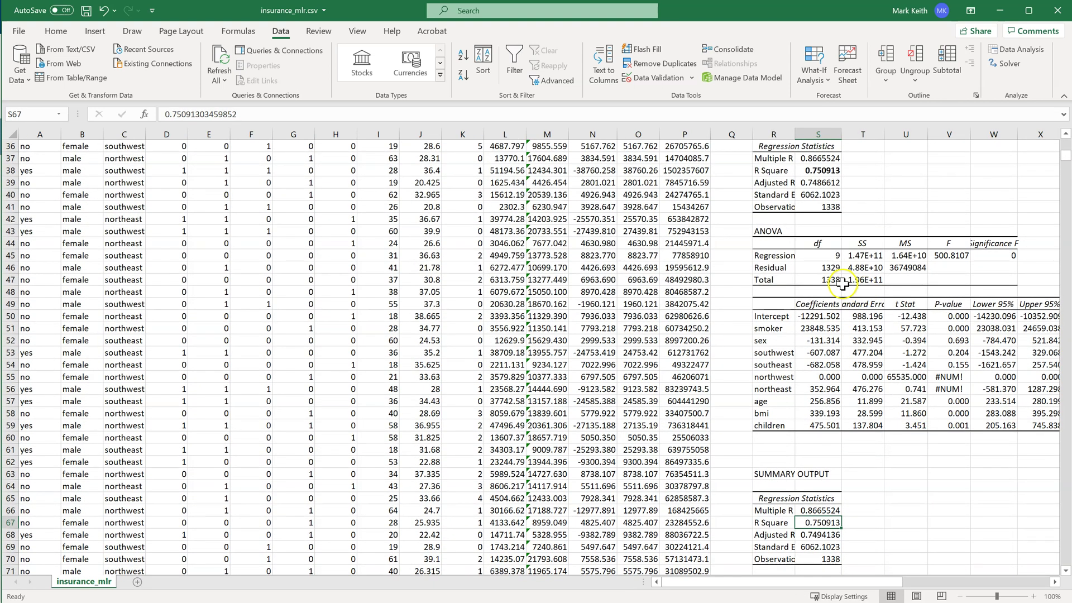
left_click(825, 169, "ctrl")
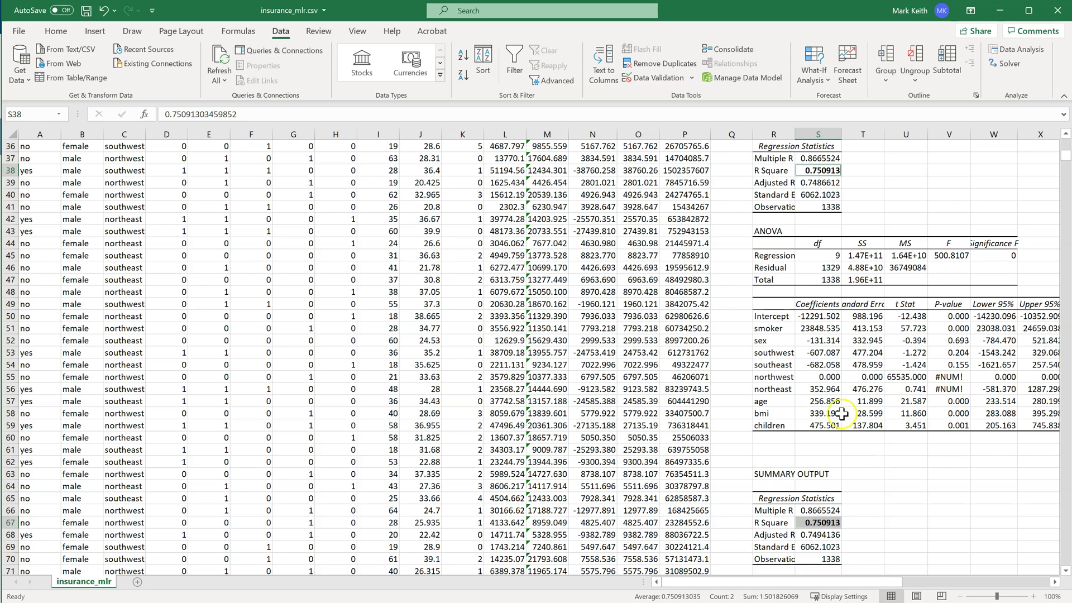
scroll(860, 447, "down", 5)
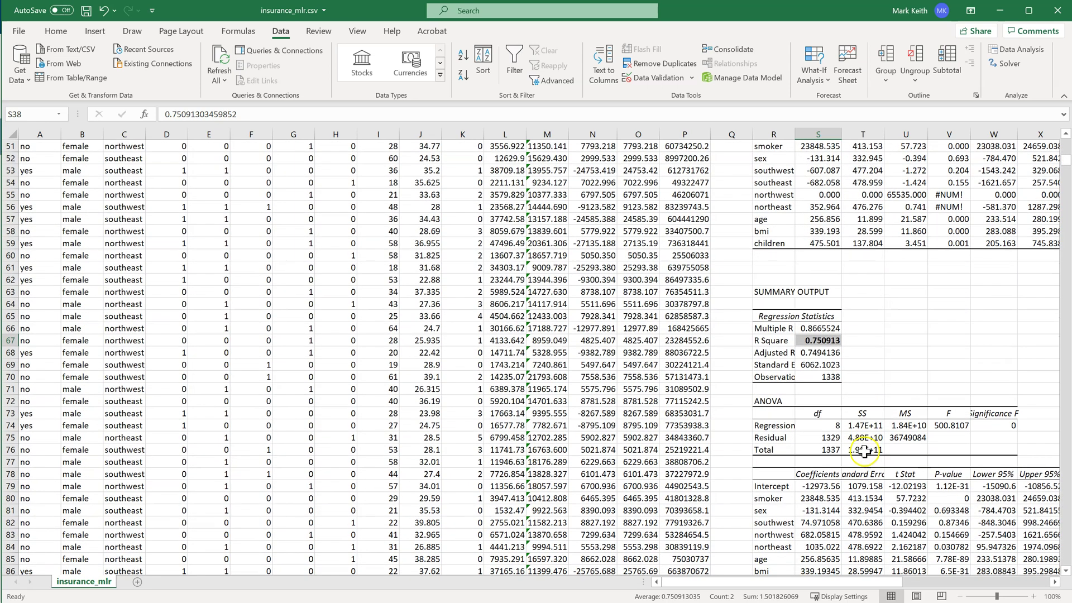
scroll(994, 402, "down", 7)
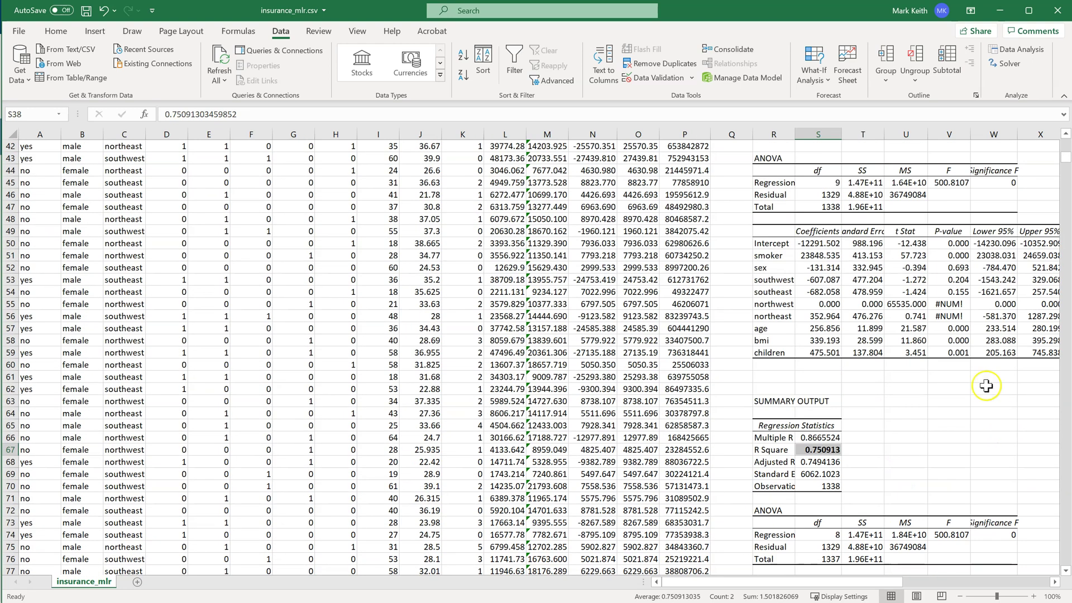
scroll(854, 558, "up", 5)
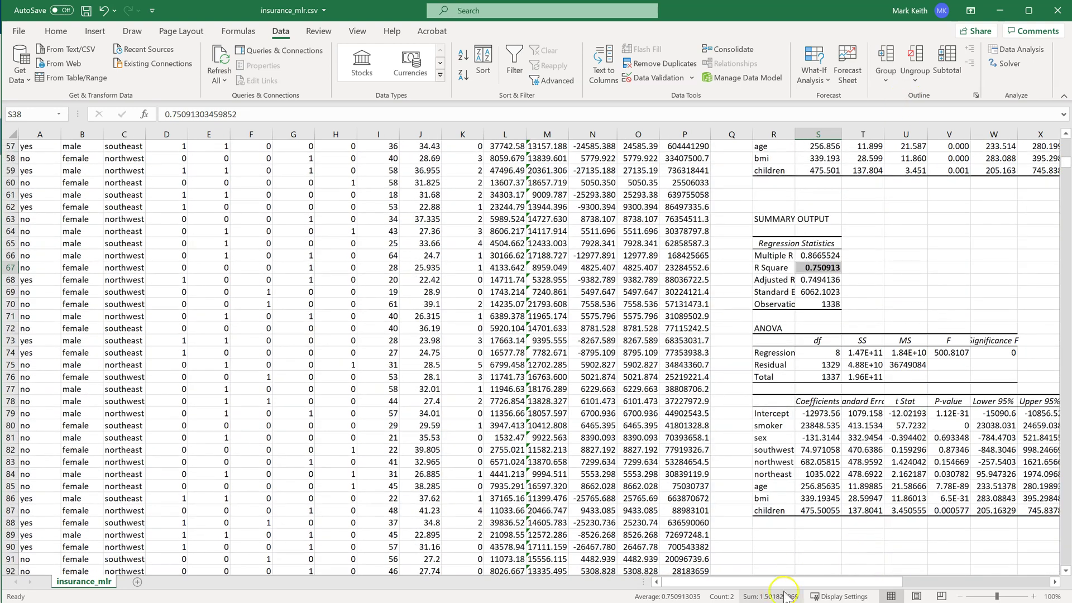
Compare region coefficients across both outputs: new southwest 74.971, northwest 682.058, plus t Stats and P-values
left_click_drag(787, 582, 870, 582)
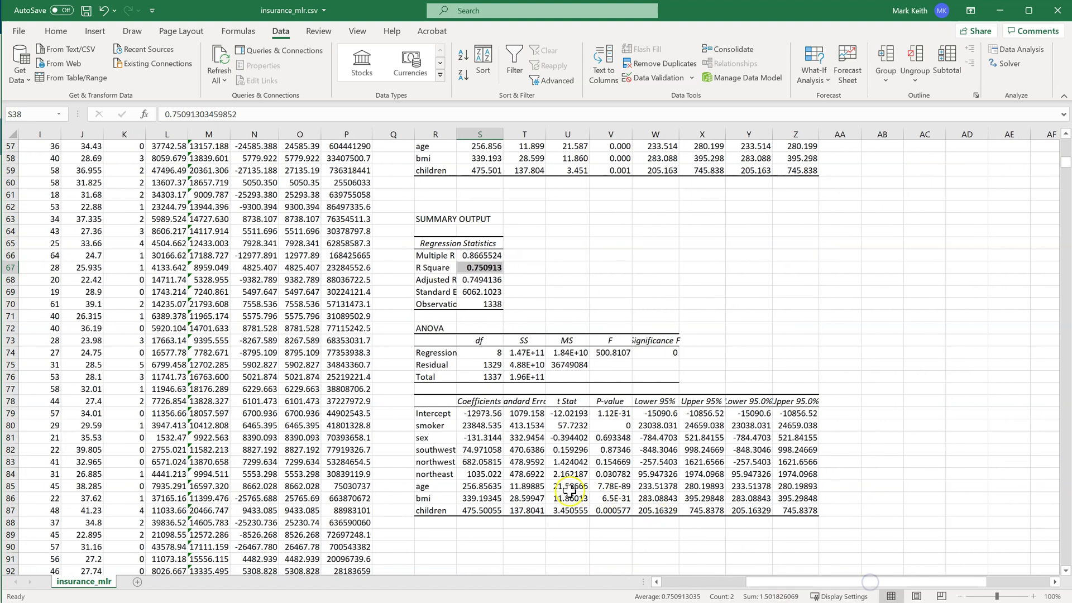
scroll(575, 424, "down", 1)
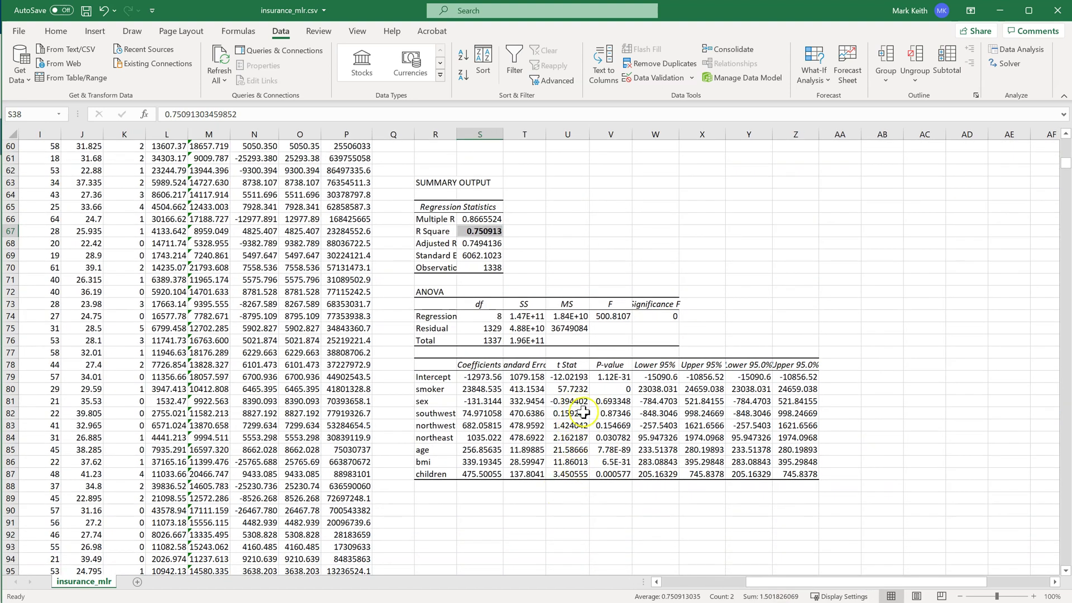
left_click_drag(571, 413, 614, 432)
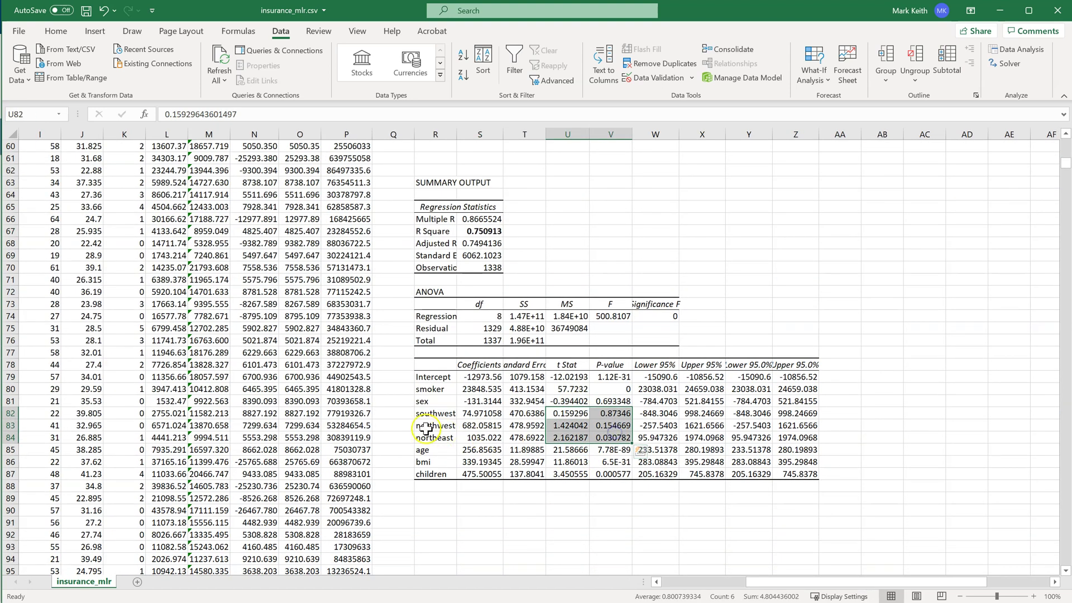
left_click_drag(433, 414, 614, 437)
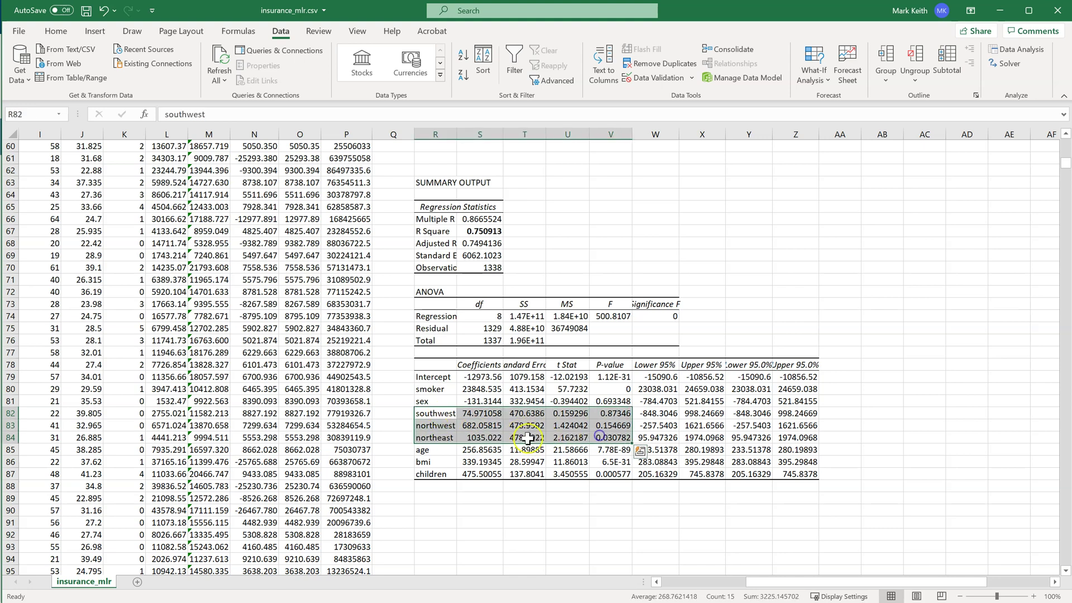
left_click(478, 413)
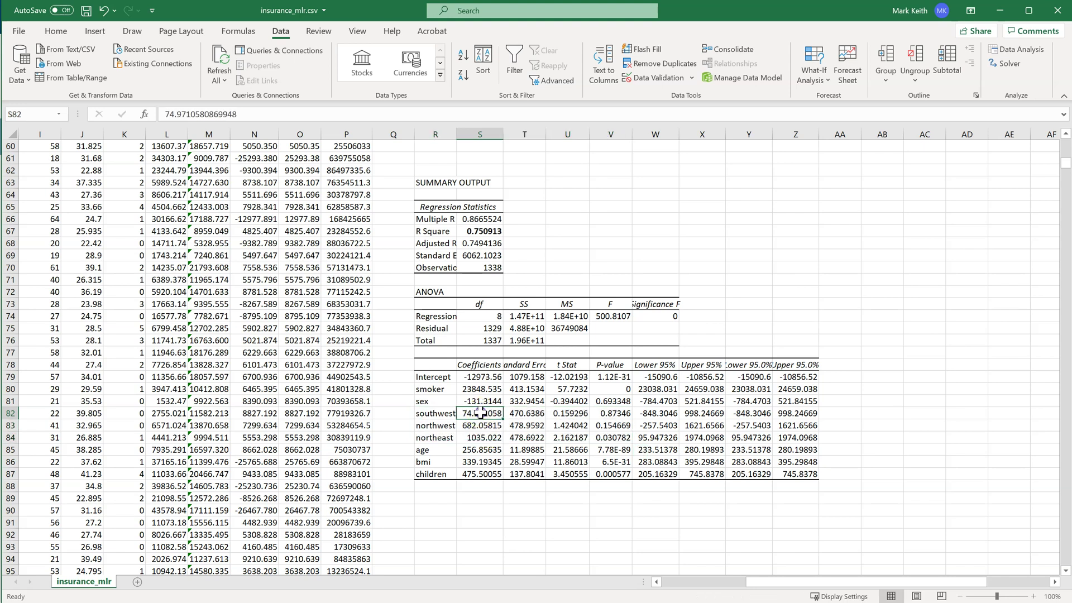
scroll(474, 406, "up", 4)
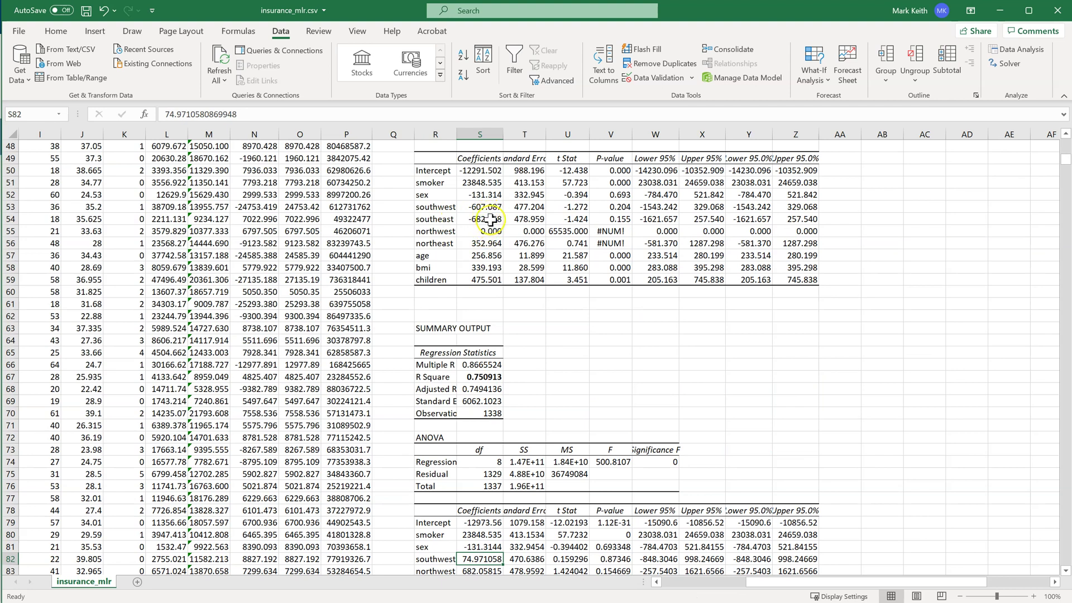
left_click(478, 209)
left_click_drag(479, 218, 479, 246)
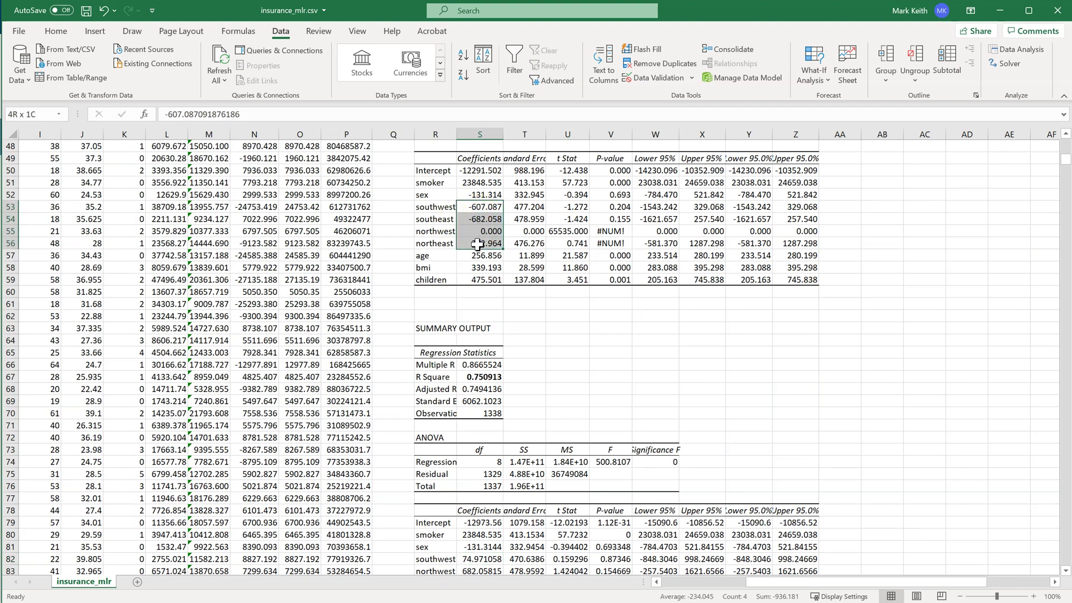
scroll(485, 447, "down", 5)
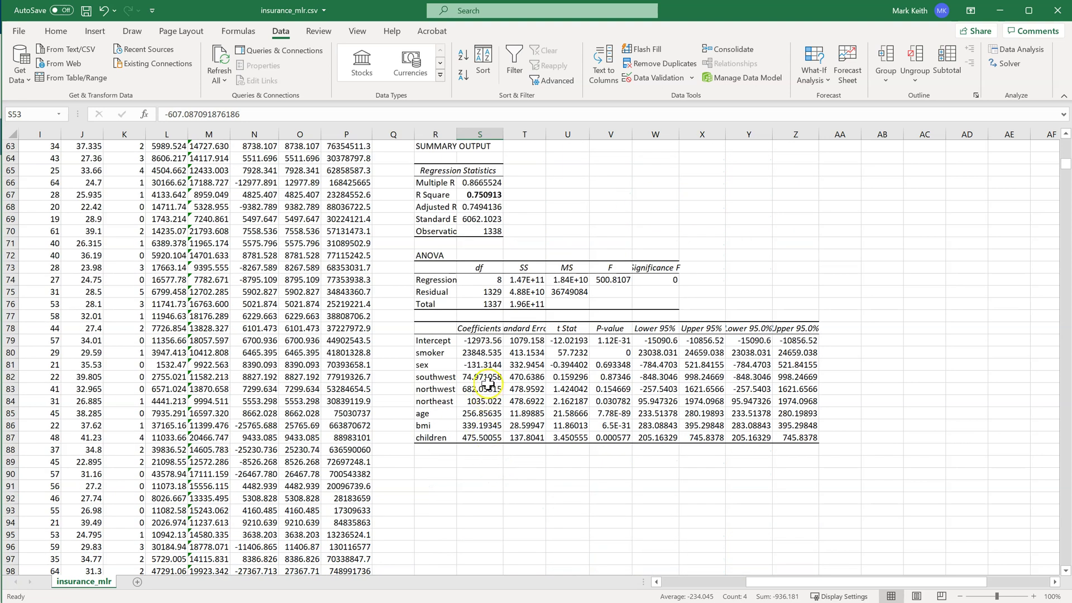
left_click_drag(480, 378, 479, 401)
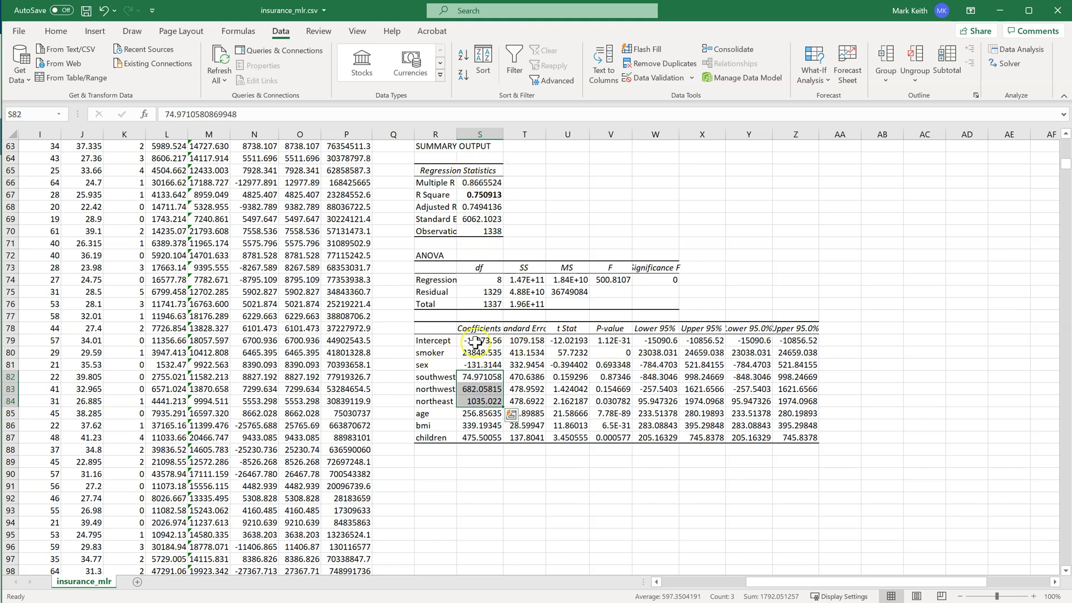
left_click_drag(475, 342, 798, 438)
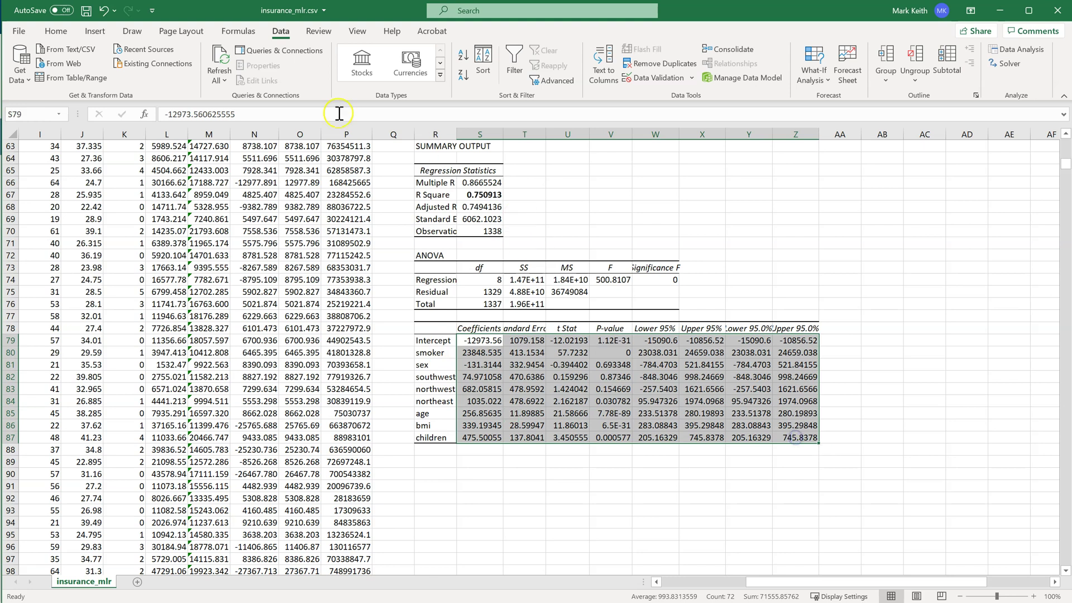
left_click(44, 30)
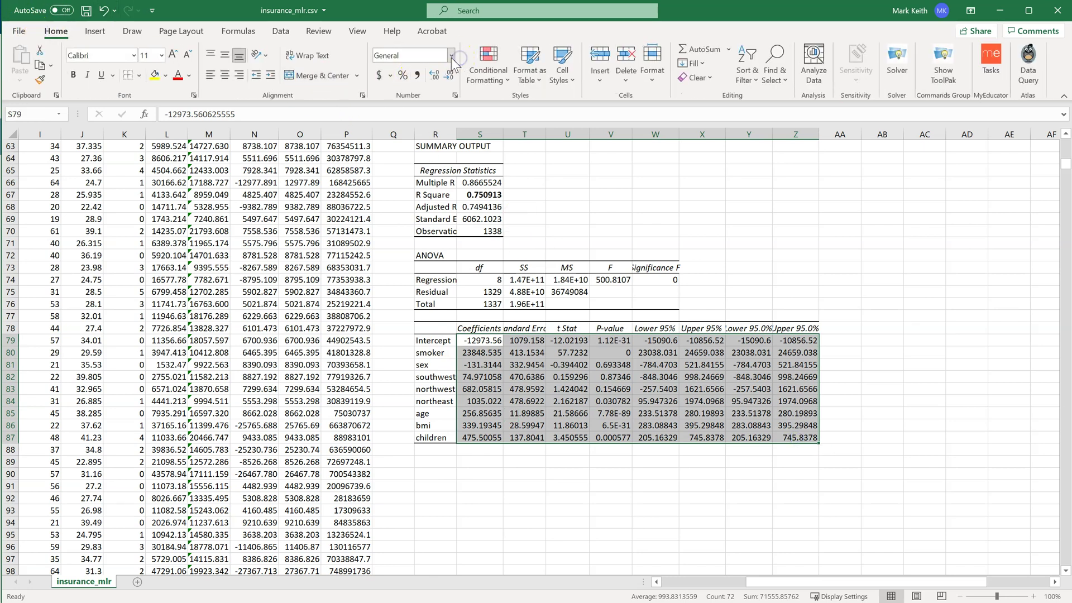
left_click(452, 56)
left_click(444, 116)
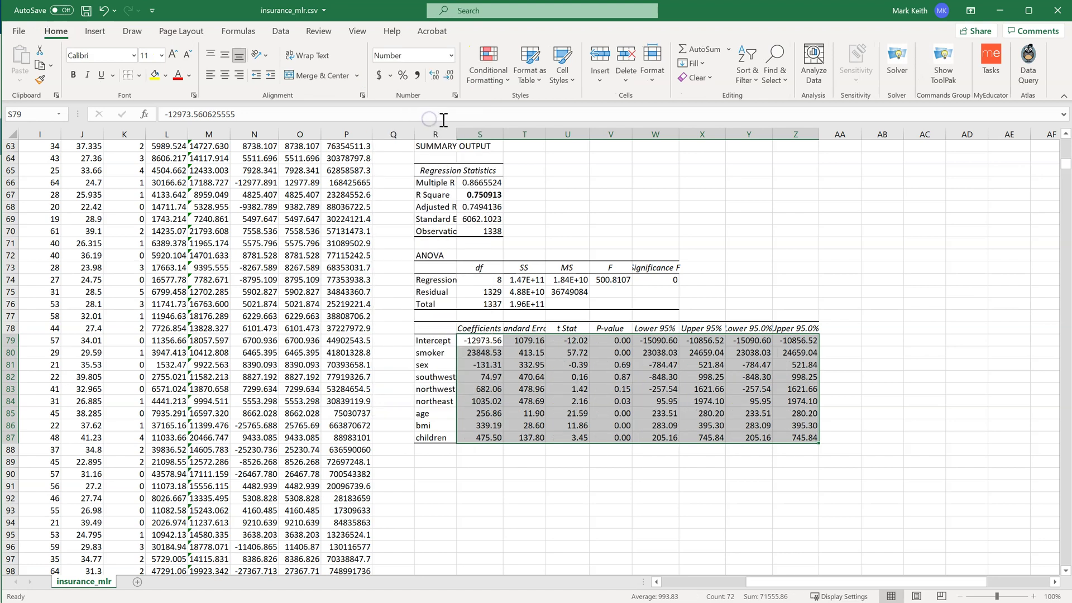
left_click(437, 76)
left_click(614, 390)
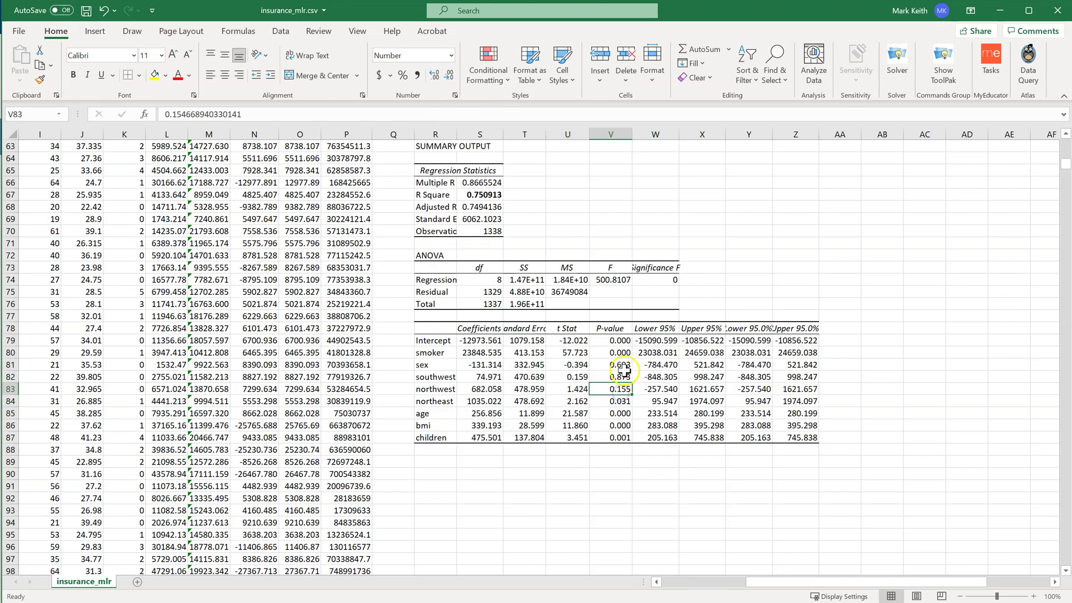
left_click(621, 353)
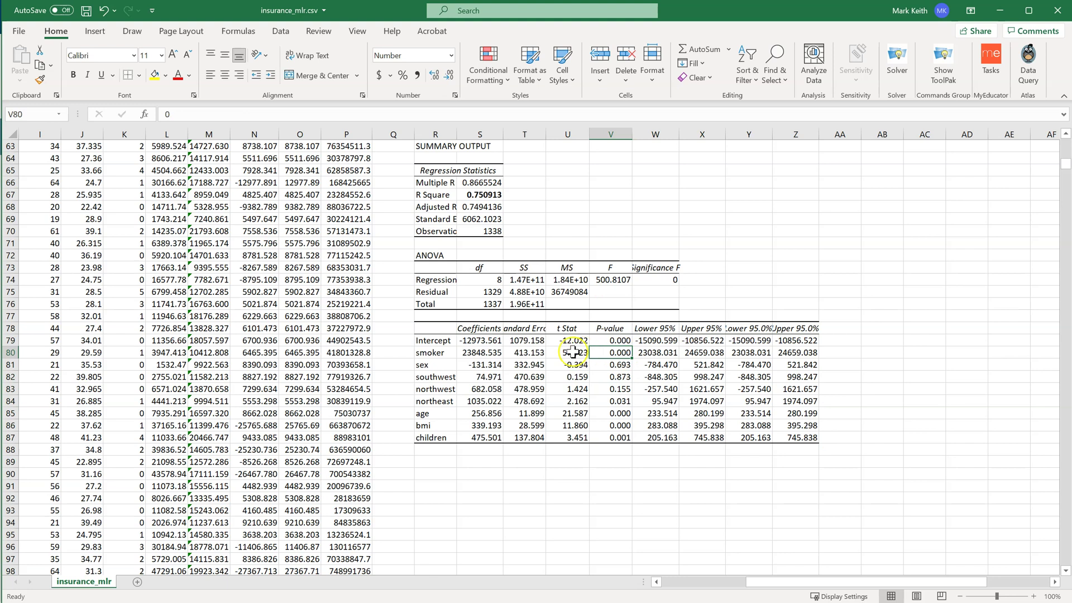
left_click_drag(574, 352, 570, 435)
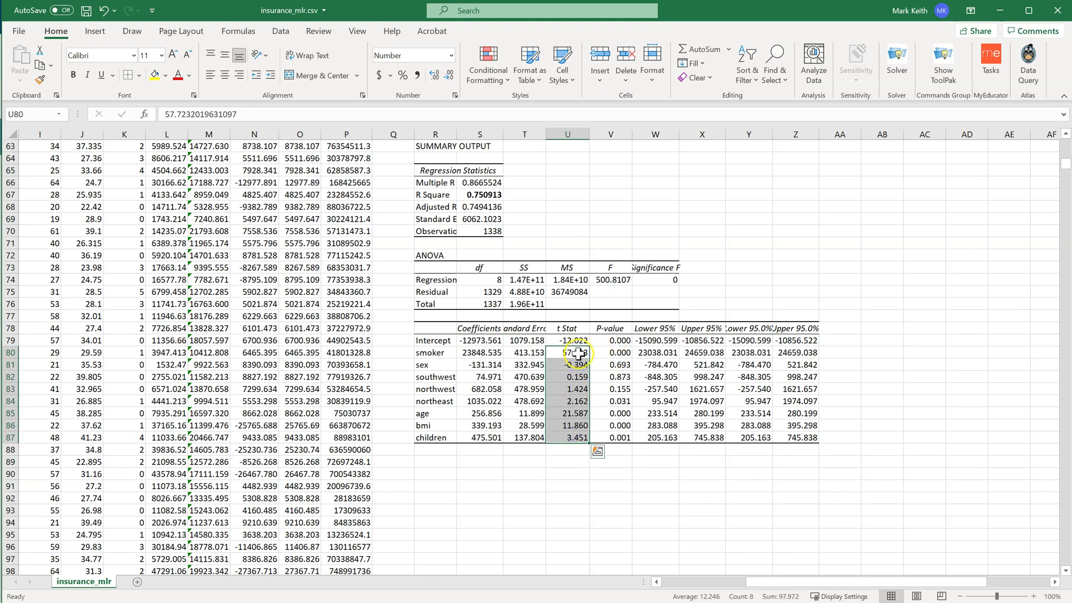
left_click(606, 365)
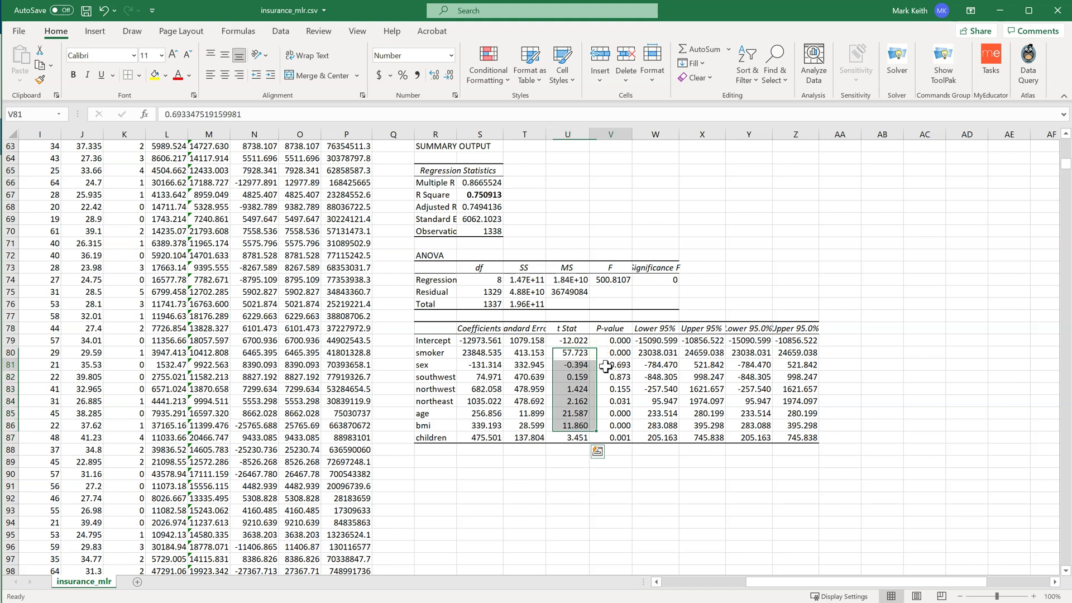
left_click_drag(606, 369, 606, 388)
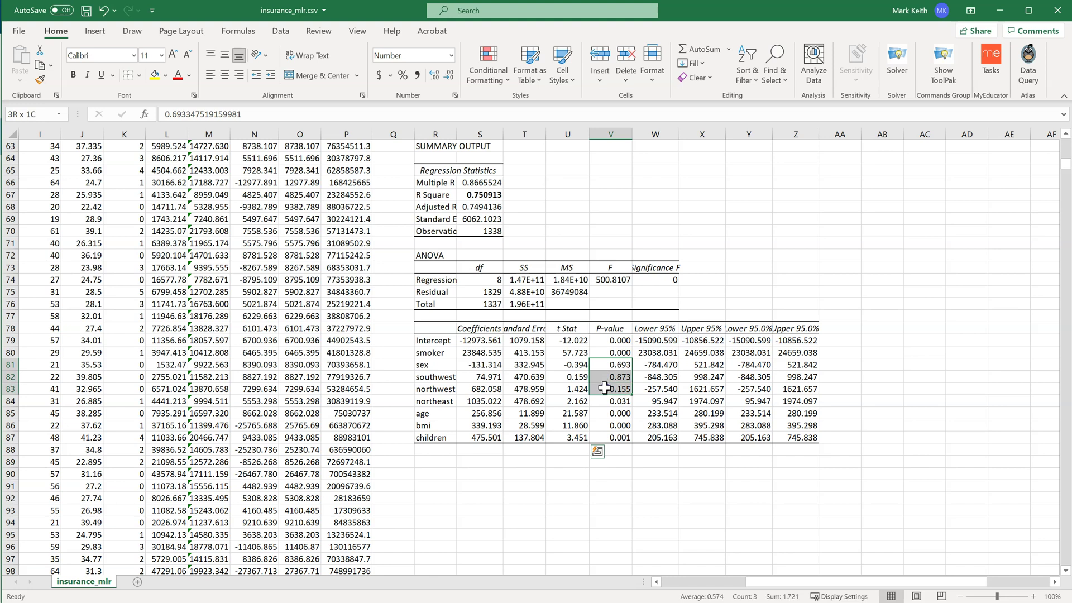
left_click_drag(605, 388, 604, 388)
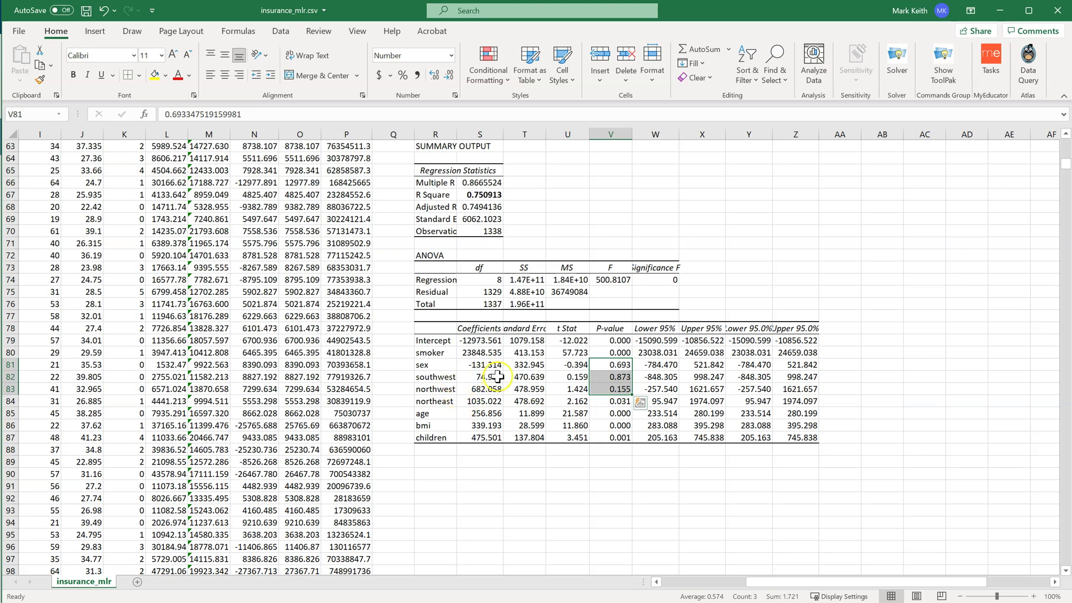
scroll(494, 375, "up", 2)
scroll(494, 376, "up", 5)
scroll(497, 371, "down", 6)
key("alt+Tab")
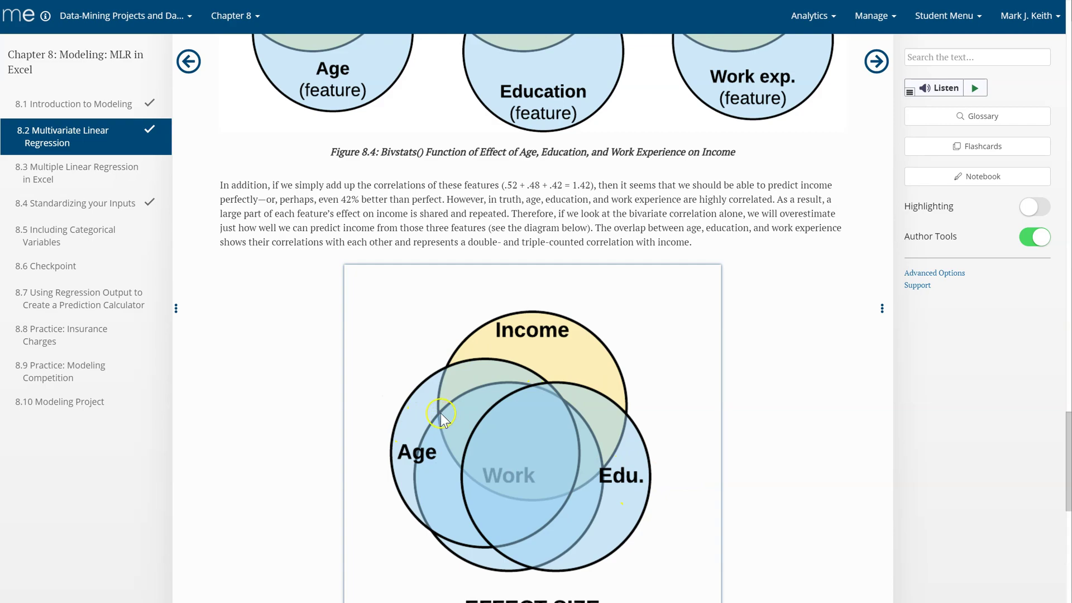
key("alt+Tab")
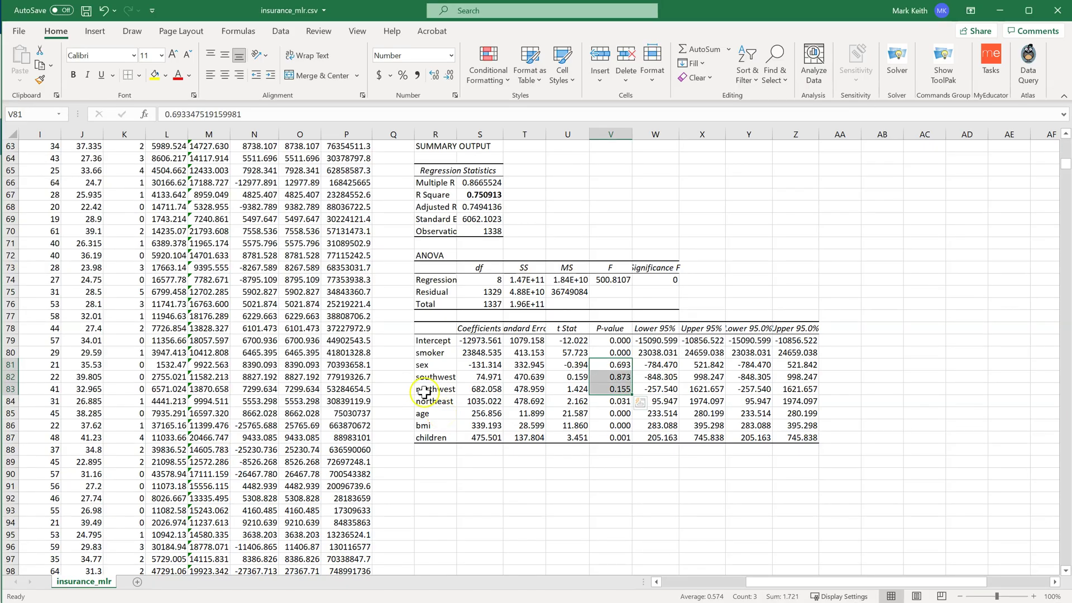
left_click(618, 378)
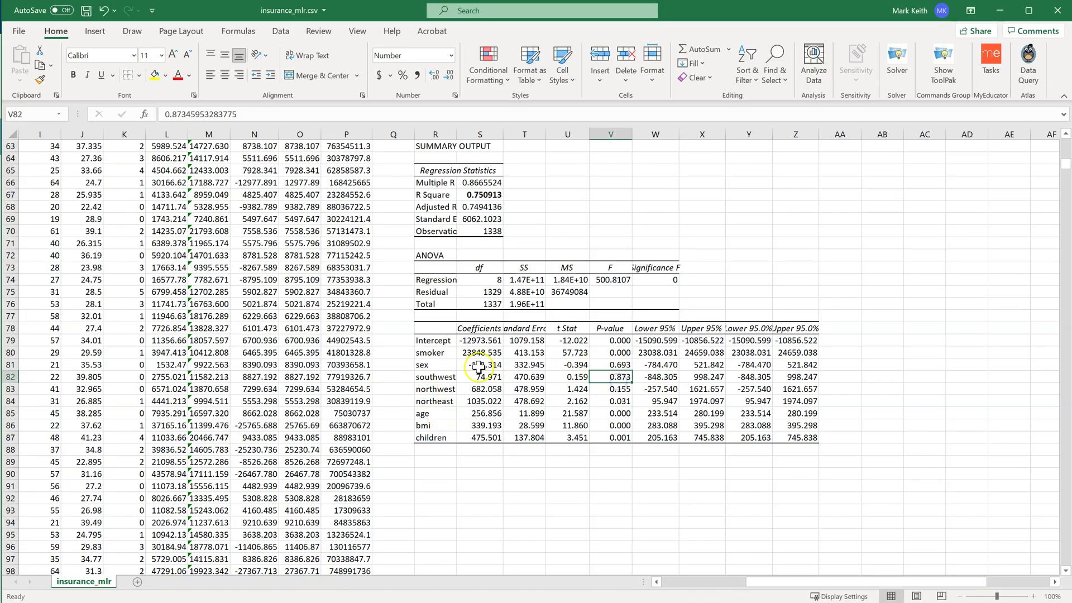
left_click_drag(438, 364, 799, 387)
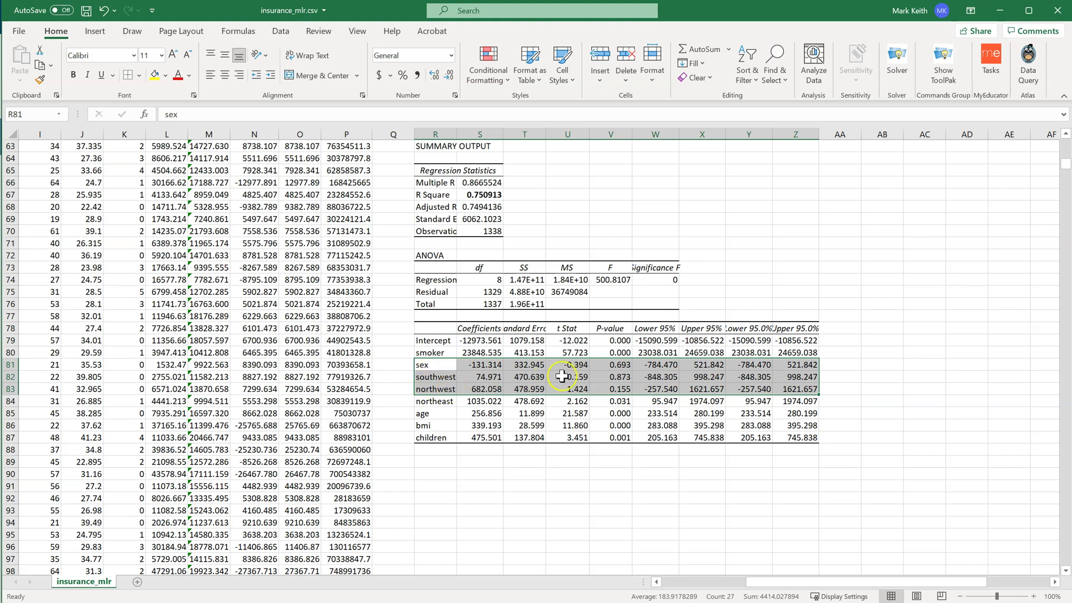
left_click_drag(432, 377, 782, 376)
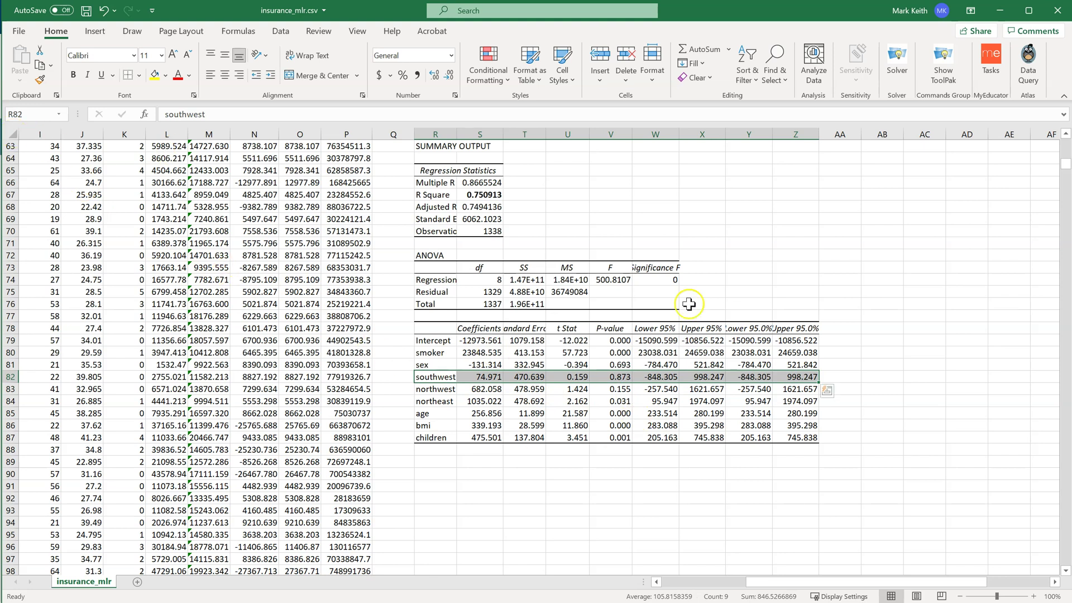
left_click(630, 389)
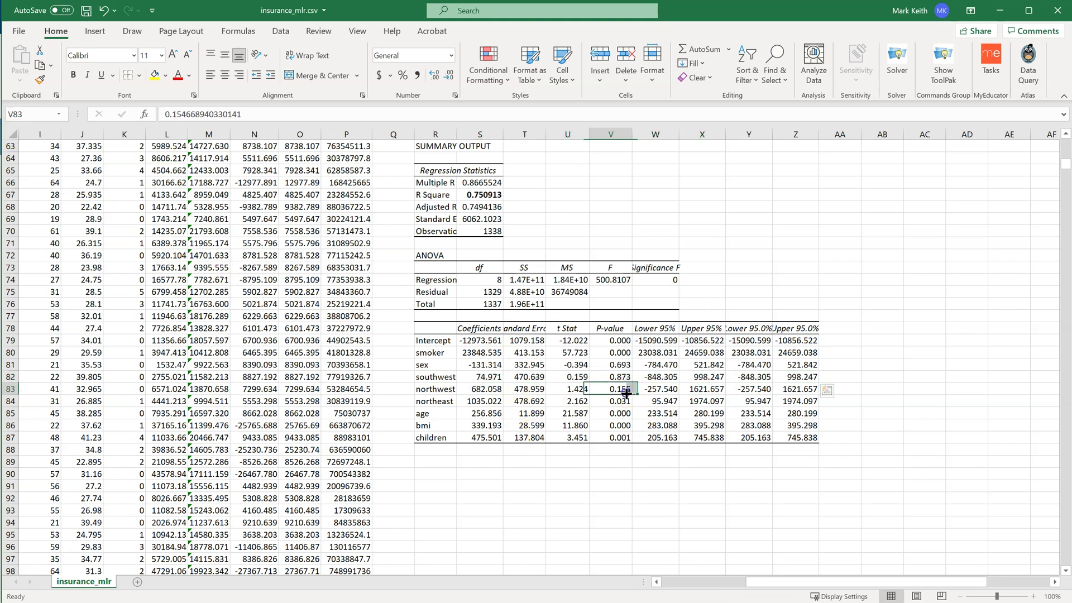
left_click(619, 365)
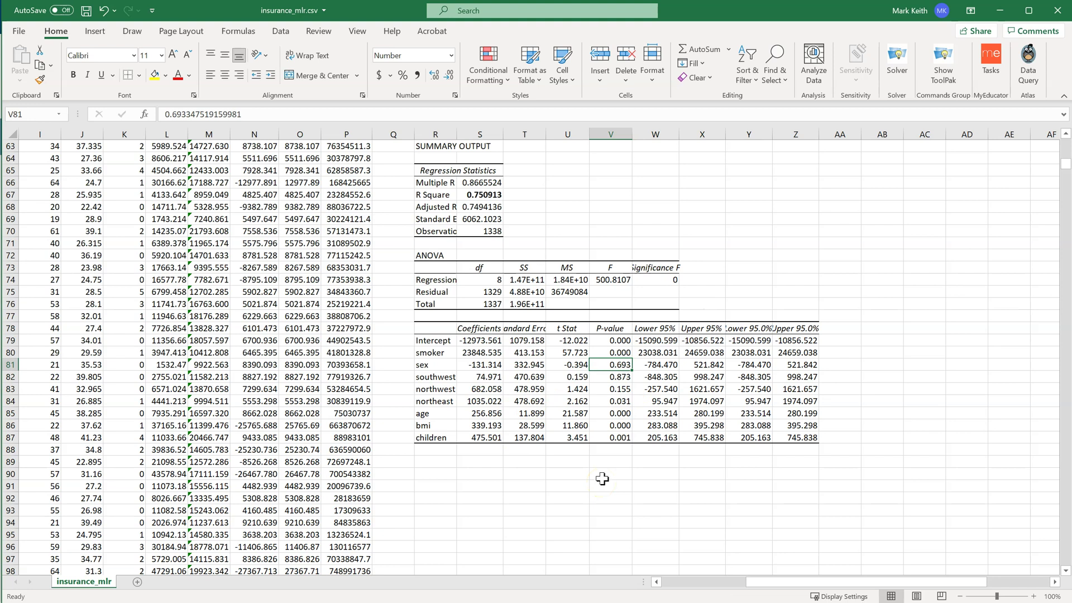
left_click(625, 390)
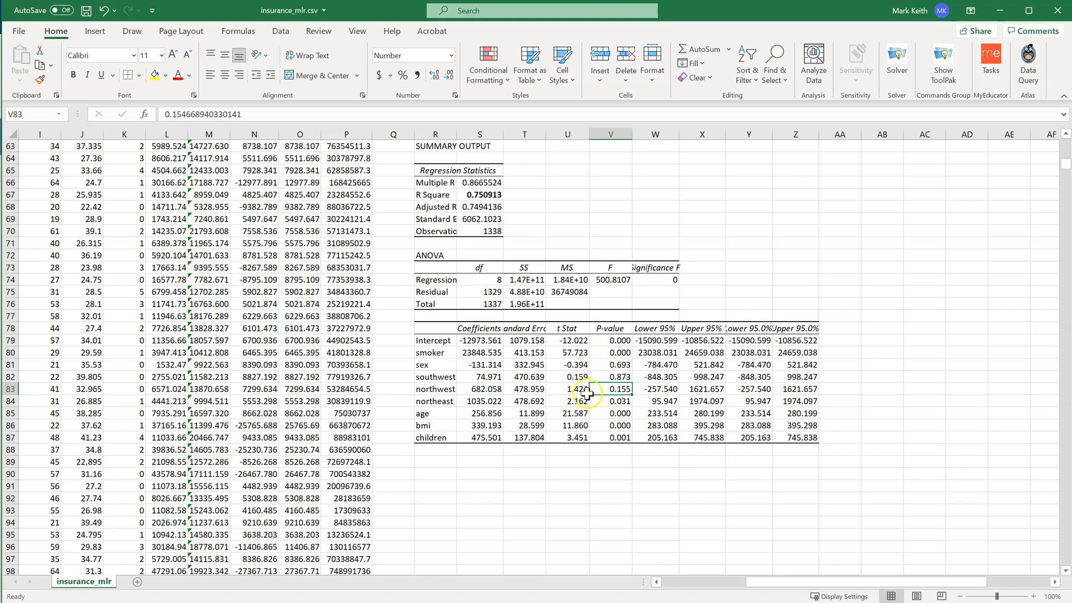
left_click(449, 390)
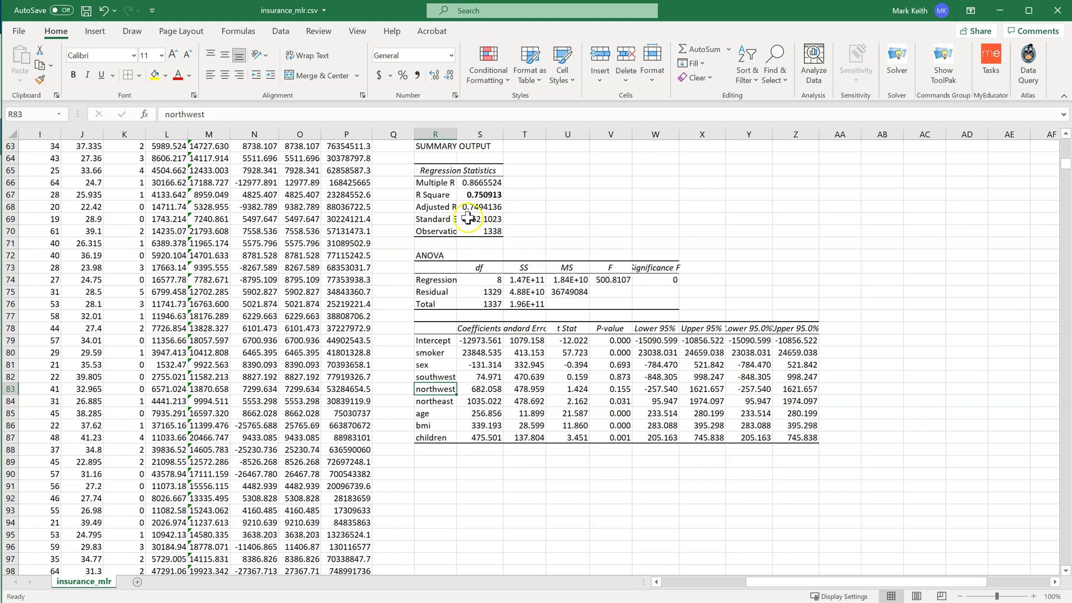
left_click(480, 192)
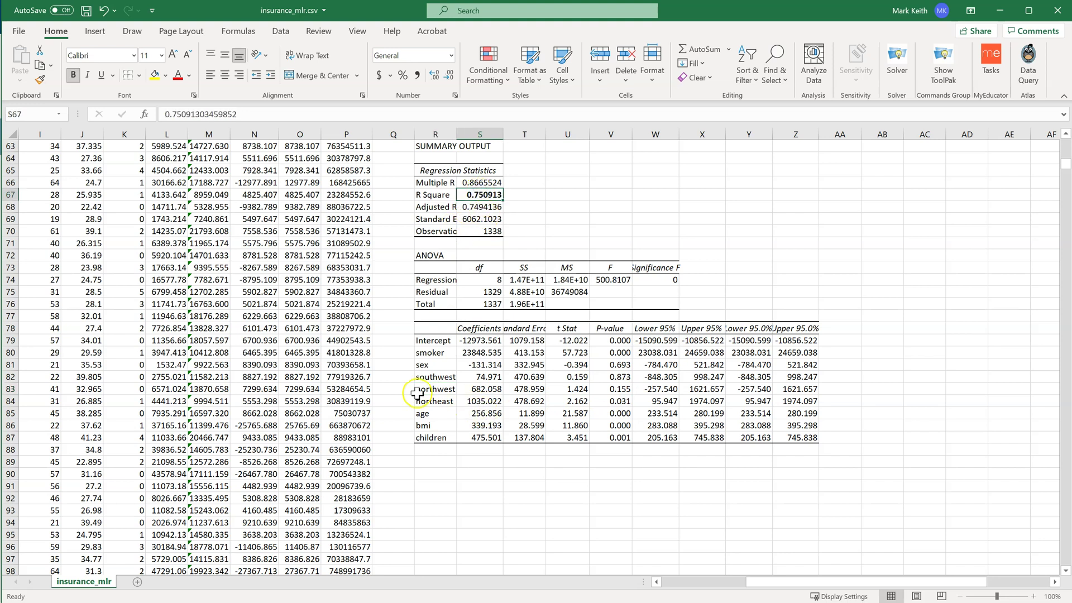
left_click_drag(430, 402, 810, 407)
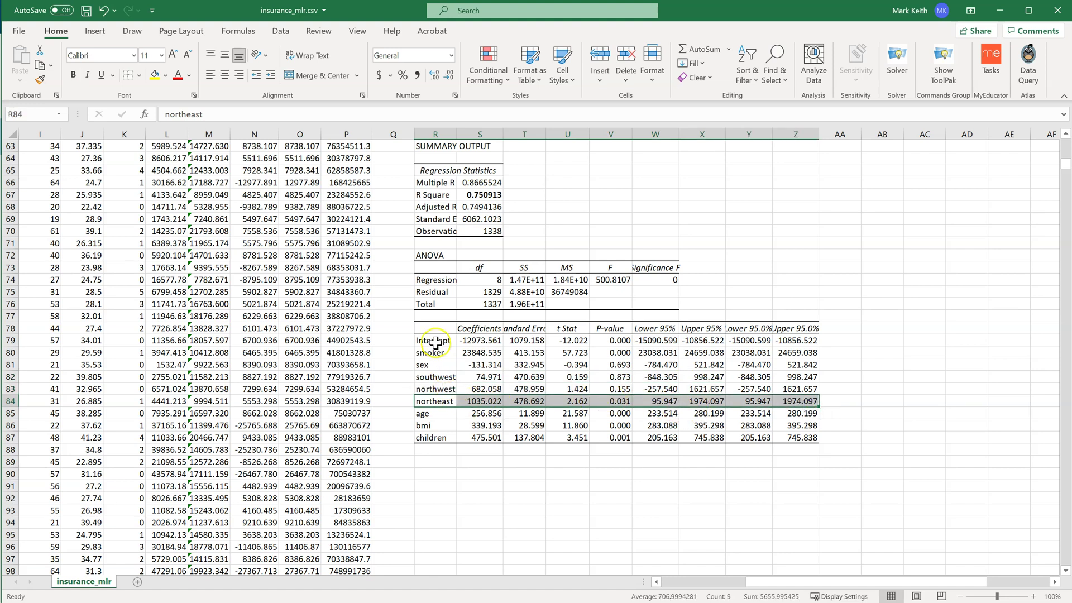
left_click_drag(434, 336, 802, 438)
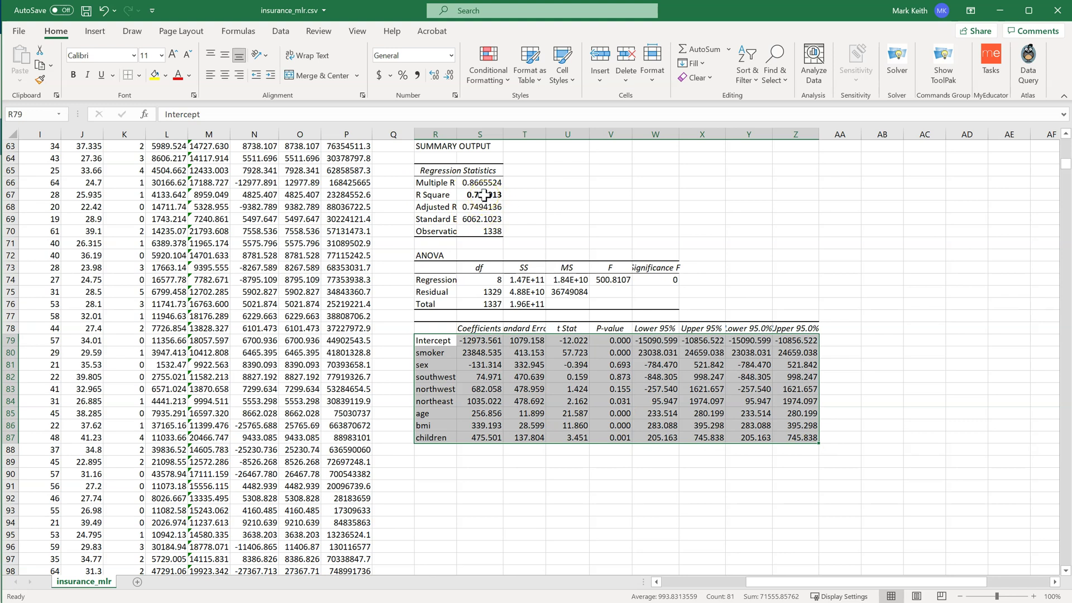
left_click_drag(445, 356, 798, 435)
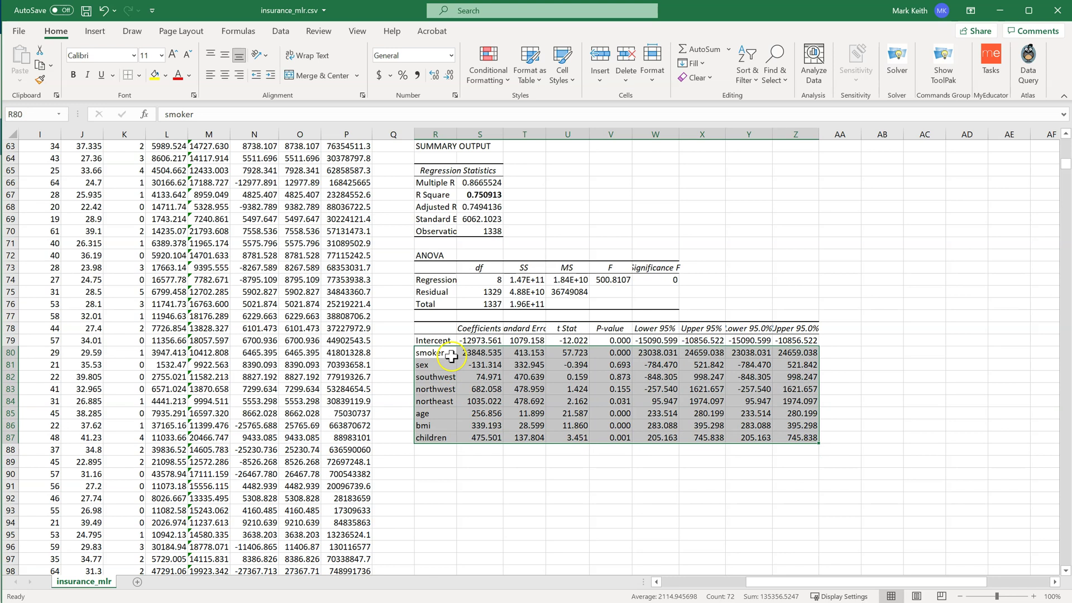
left_click(468, 355)
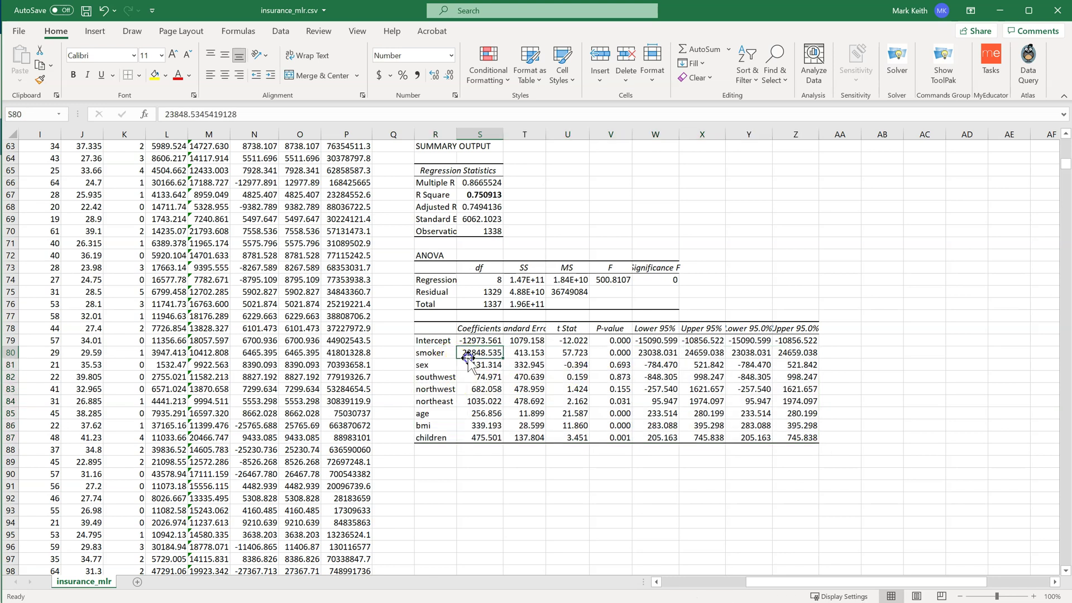
left_click_drag(479, 353, 483, 438)
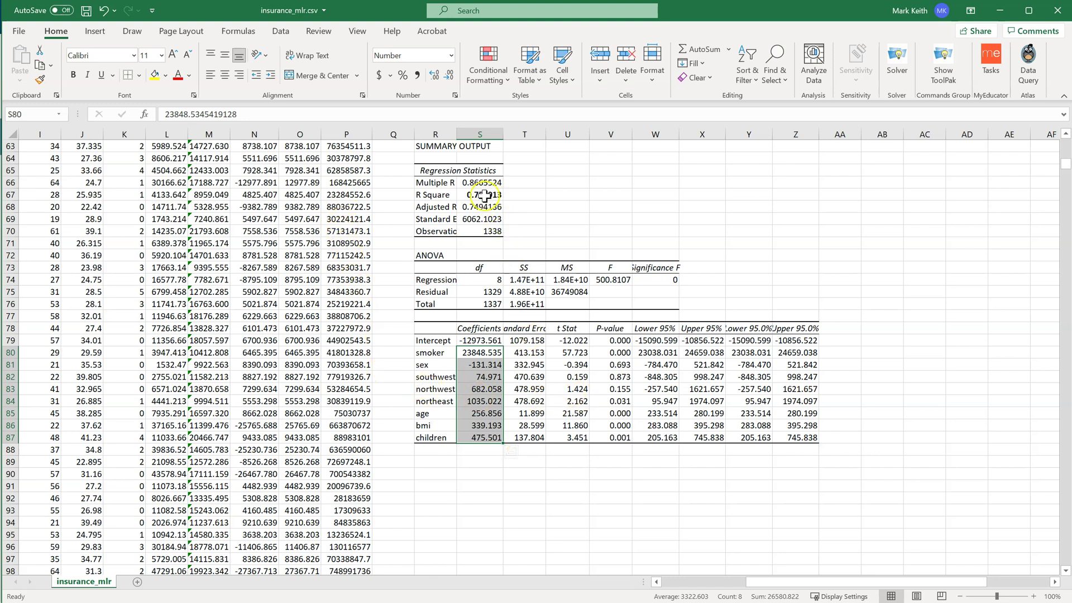
left_click_drag(489, 196, 497, 206)
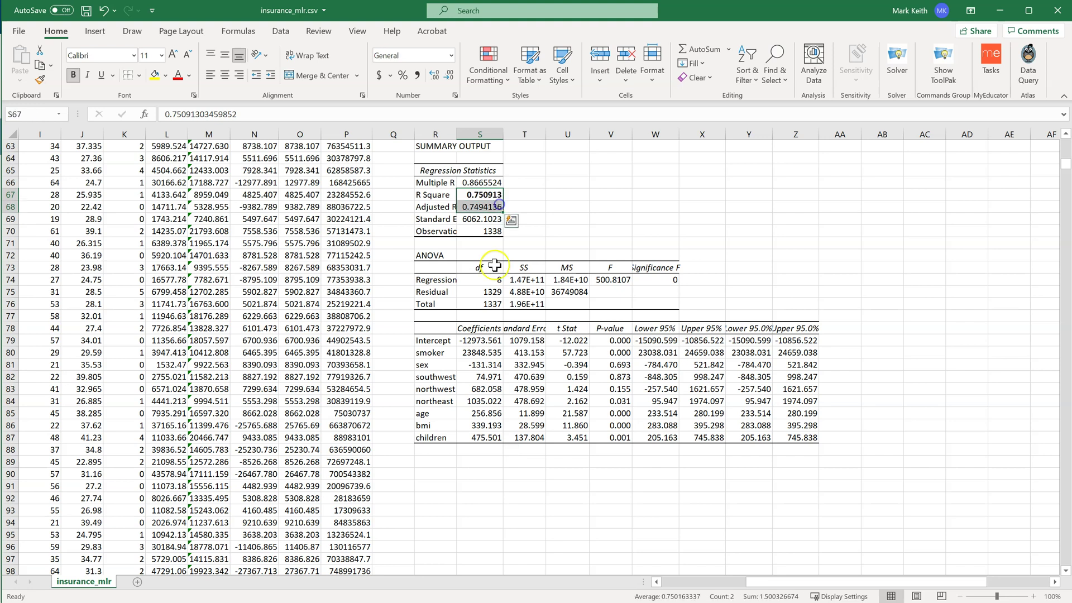
left_click(496, 199)
left_click_drag(430, 342, 803, 438)
left_click(603, 377)
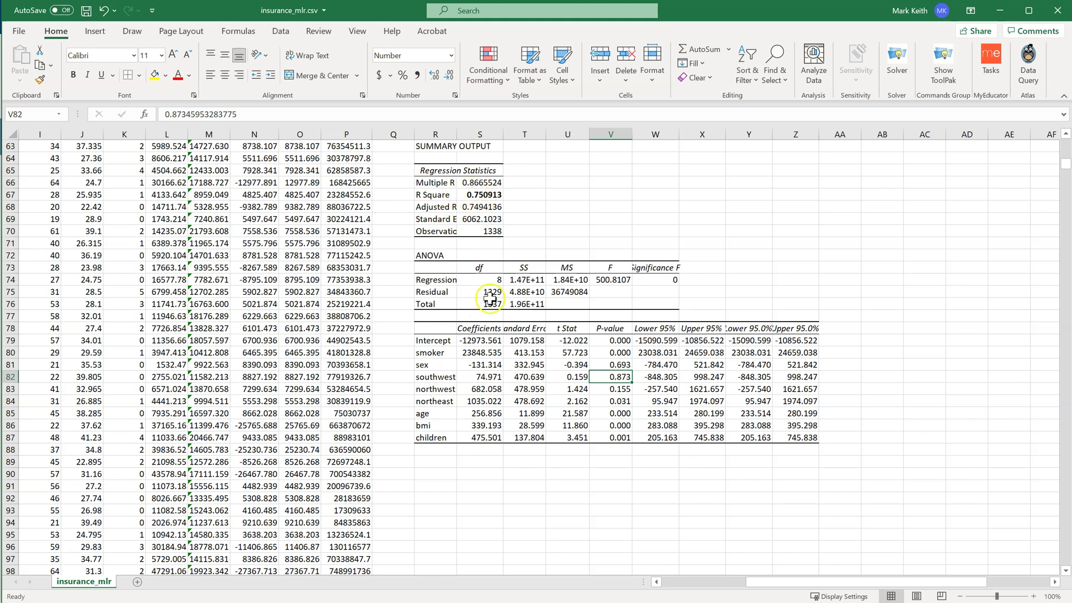
left_click(475, 377)
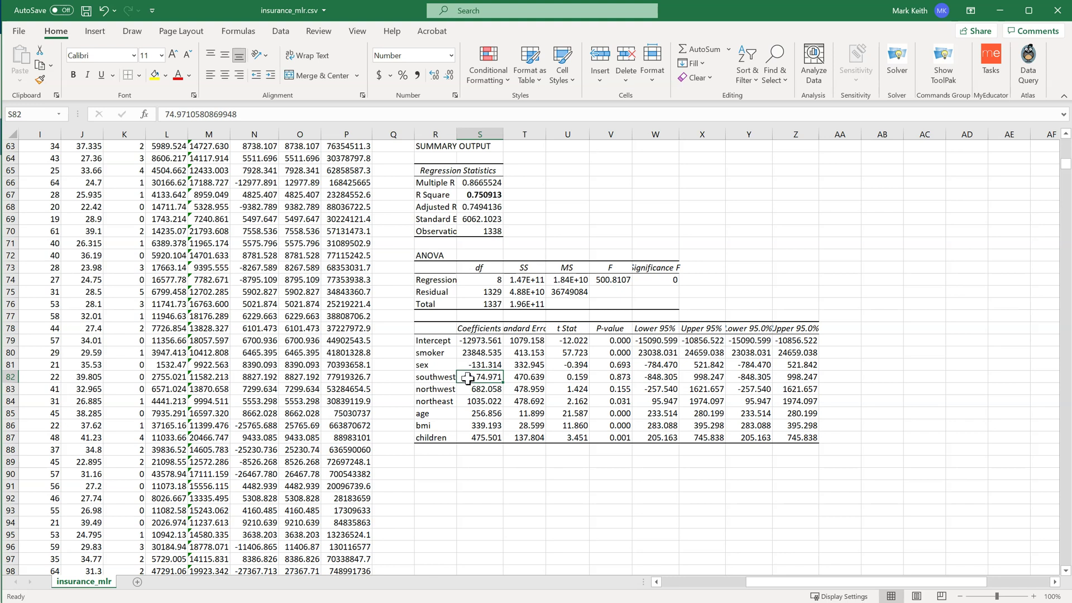
left_click_drag(620, 377, 450, 366)
left_click(621, 366)
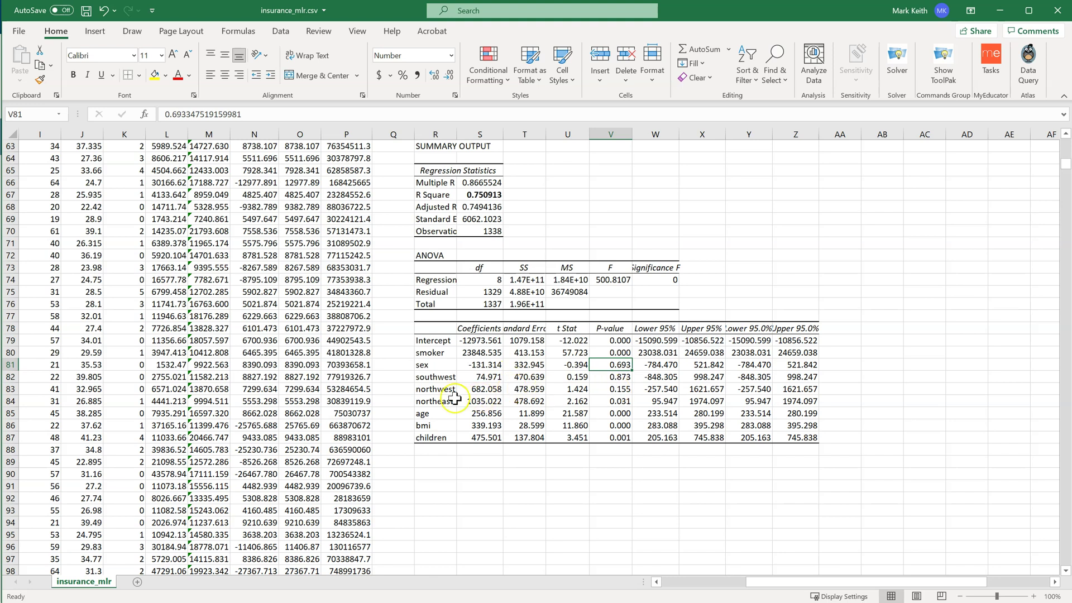
left_click_drag(448, 389, 596, 388)
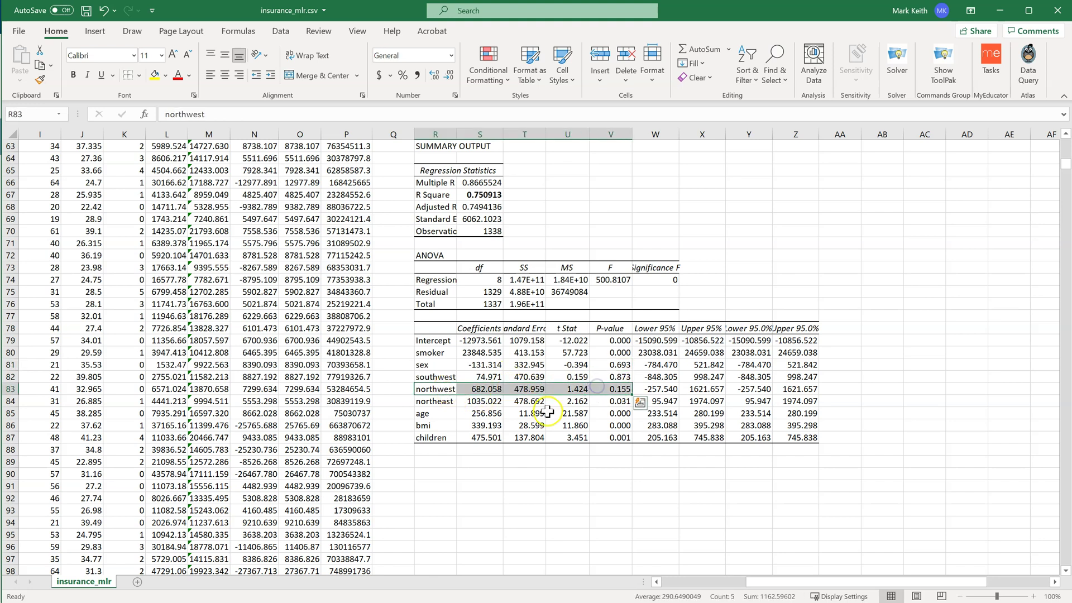
Return to column A, row 1 to show MAE 9015.442, RMSE 11355.3179 and R Square 0.1200982
left_click_drag(787, 583, 640, 581)
scroll(426, 314, "up", 20)
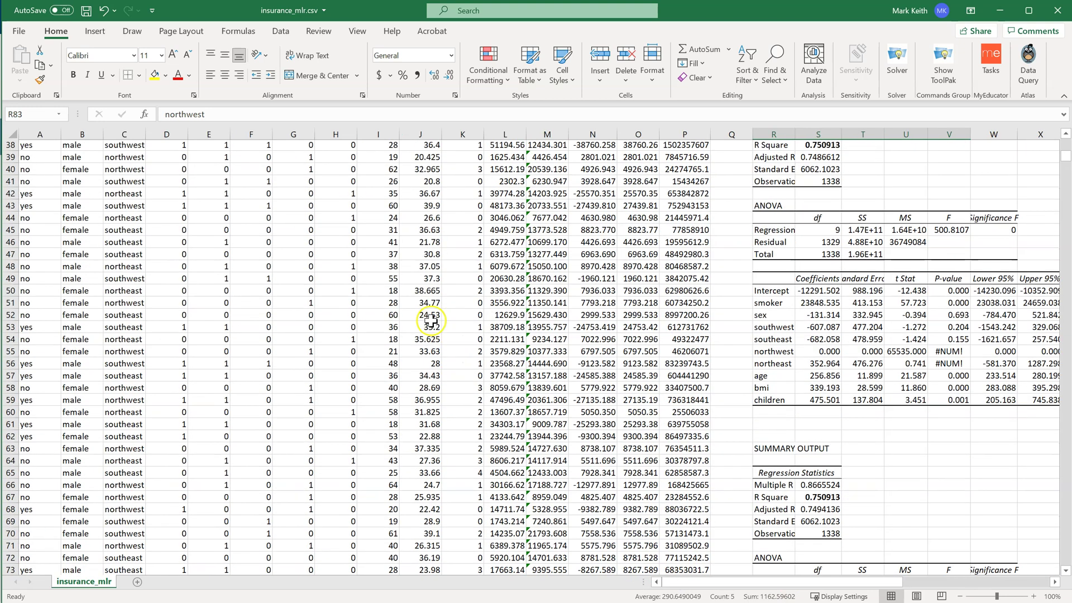
scroll(425, 314, "up", 1)
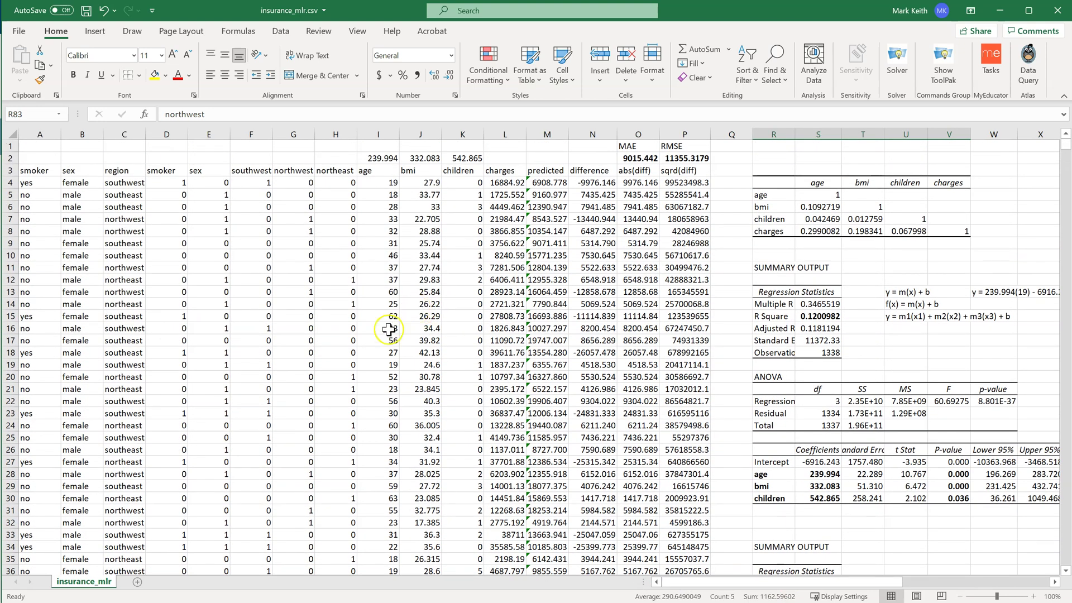